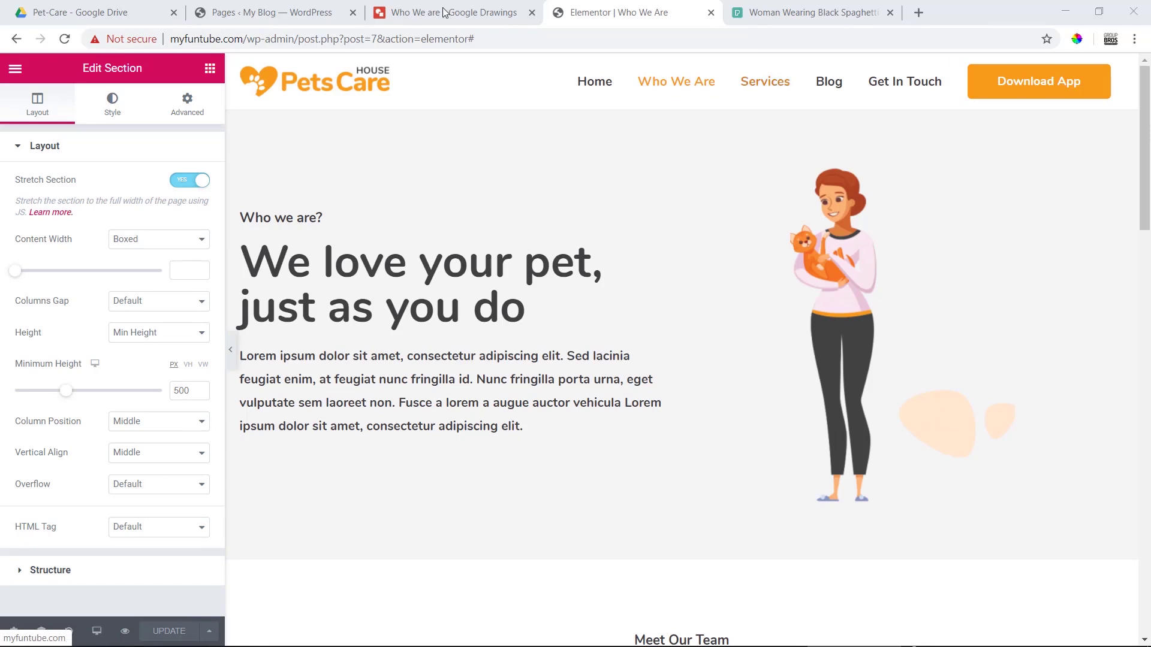
{"action": "scroll", "coordinate": [669, 263], "scroll_direction": "down", "scroll_amount": 8}
{"action": "scroll", "coordinate": [661, 275], "scroll_direction": "down", "scroll_amount": 8}
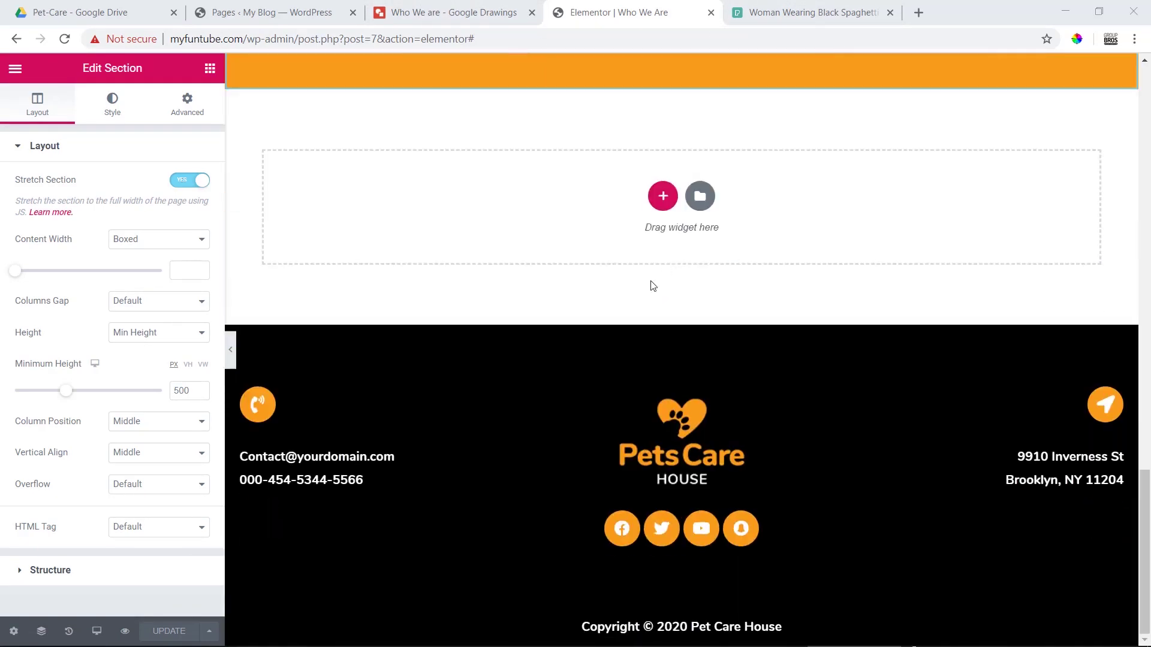
Step: Preview the Who We Are page without the panel, restore it, then close the editor tab
{"action": "left_click", "coordinate": [233, 348]}
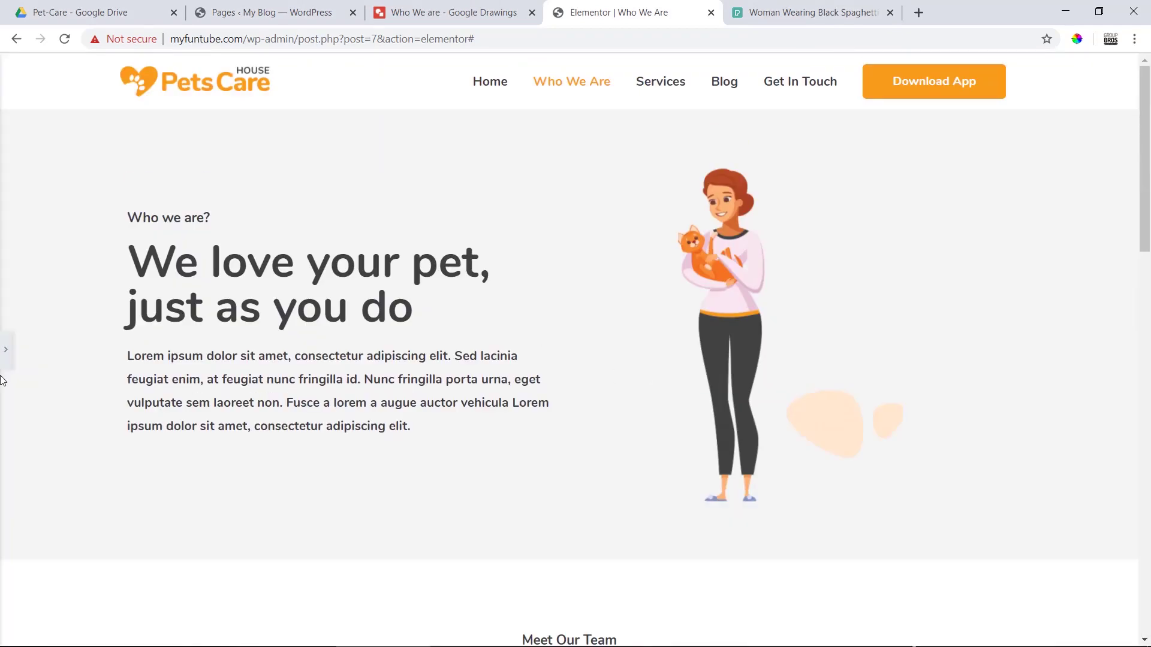
{"action": "left_click", "coordinate": [5, 349]}
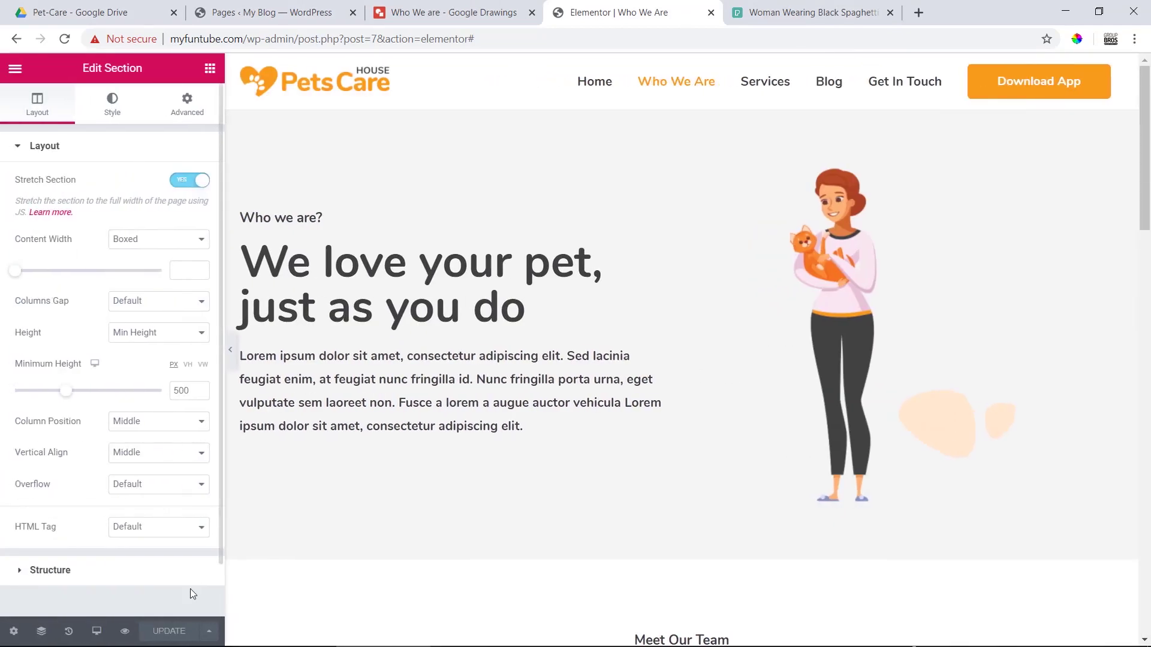
{"action": "left_click", "coordinate": [710, 14]}
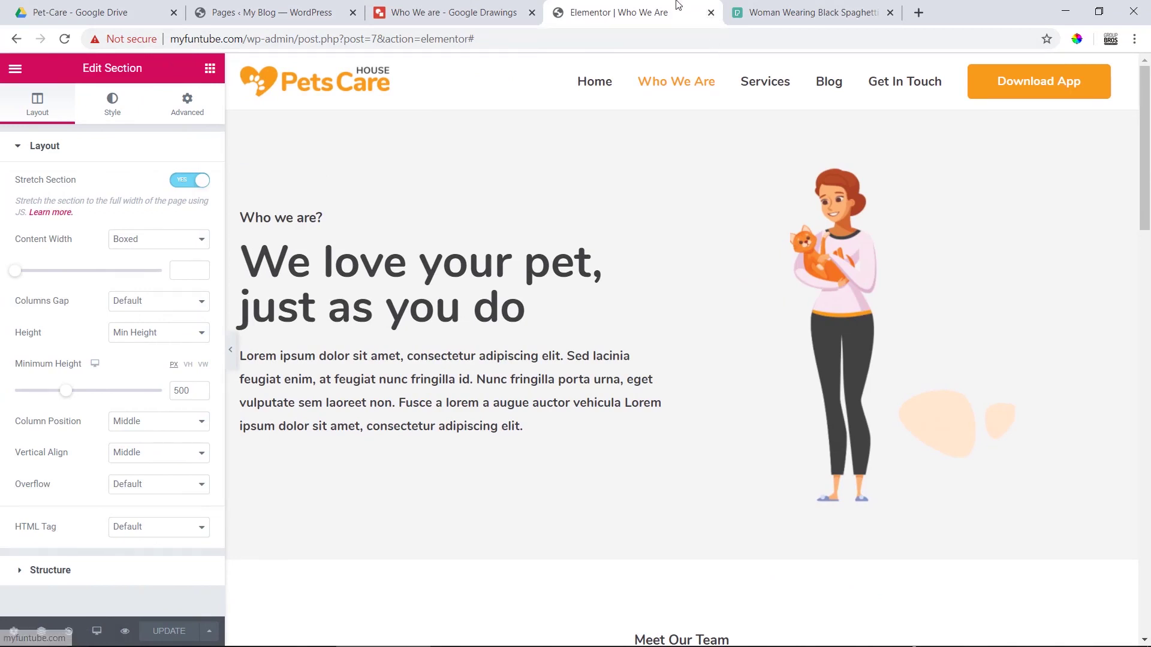
{"action": "left_click", "coordinate": [711, 13]}
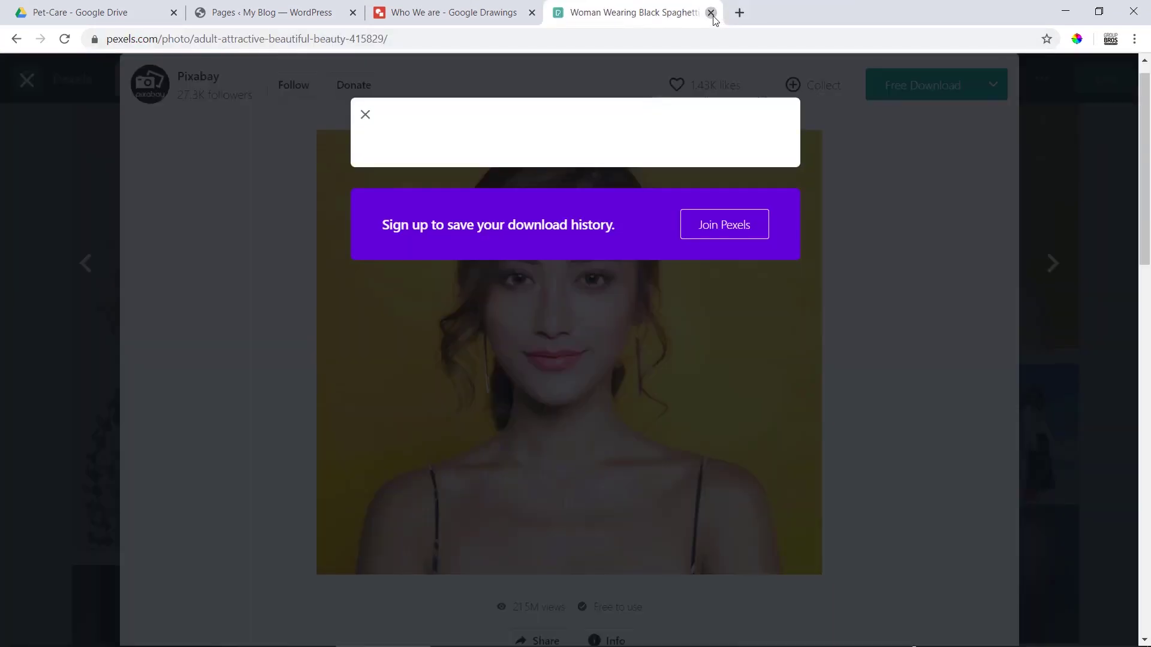
Step: Close the Pexels and Who We are tabs and open the Service design file from the Pet-Care Drive folder
{"action": "left_click", "coordinate": [710, 13]}
{"action": "left_click", "coordinate": [338, 7]}
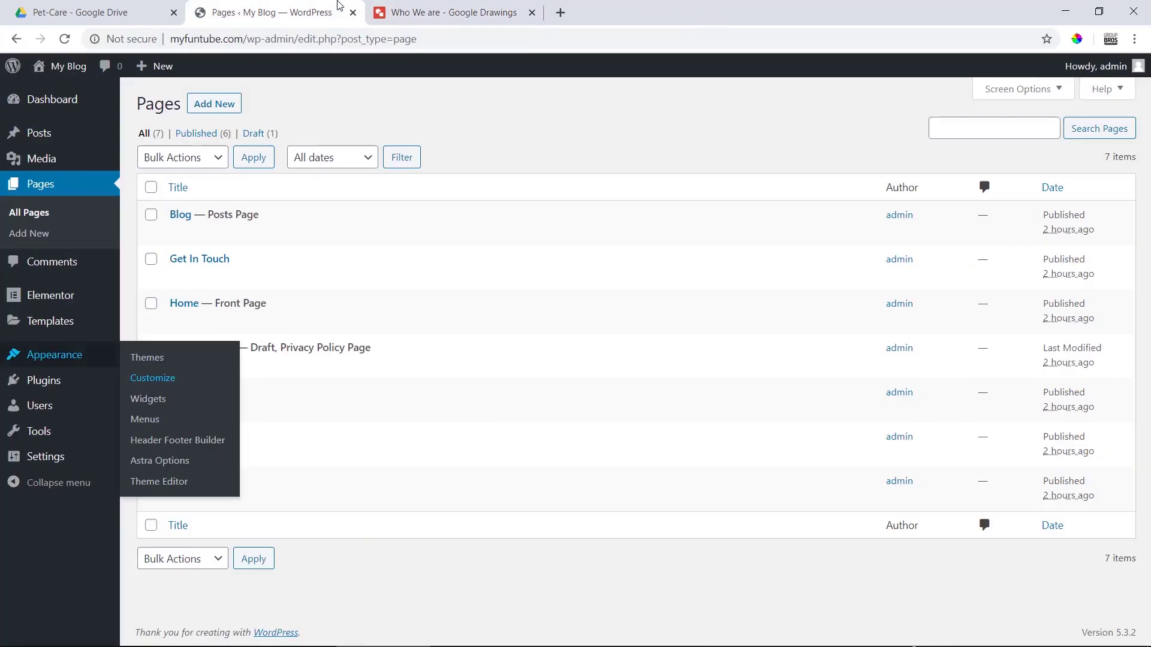
{"action": "left_click", "coordinate": [538, 6]}
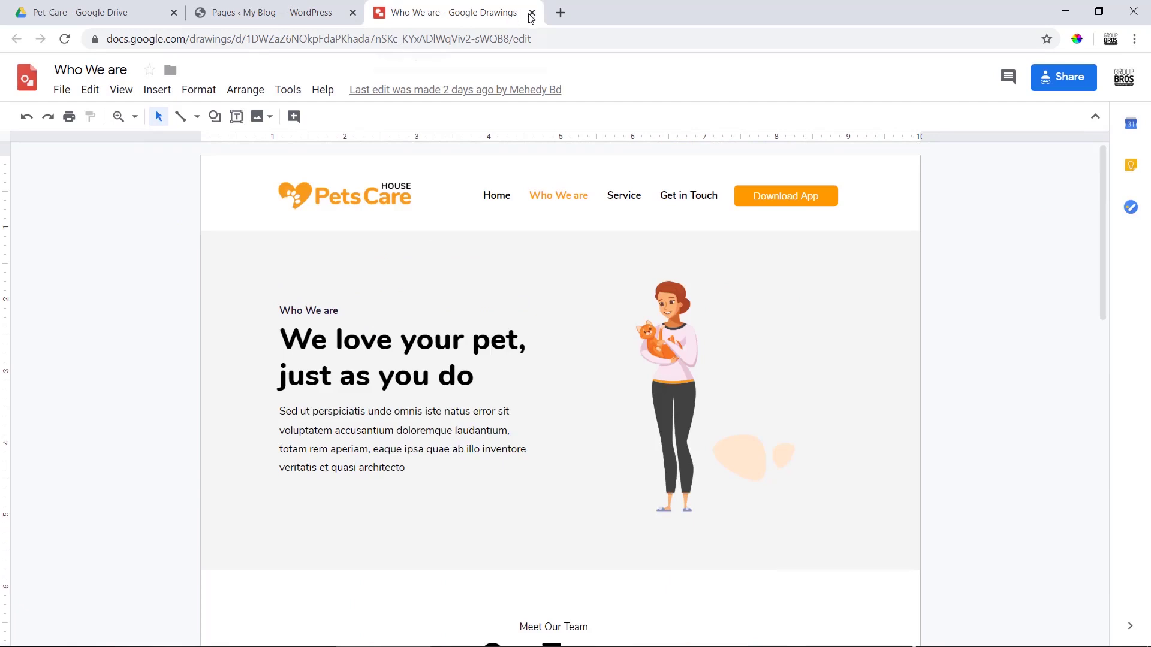
{"action": "left_click", "coordinate": [531, 13]}
{"action": "left_click", "coordinate": [94, 10]}
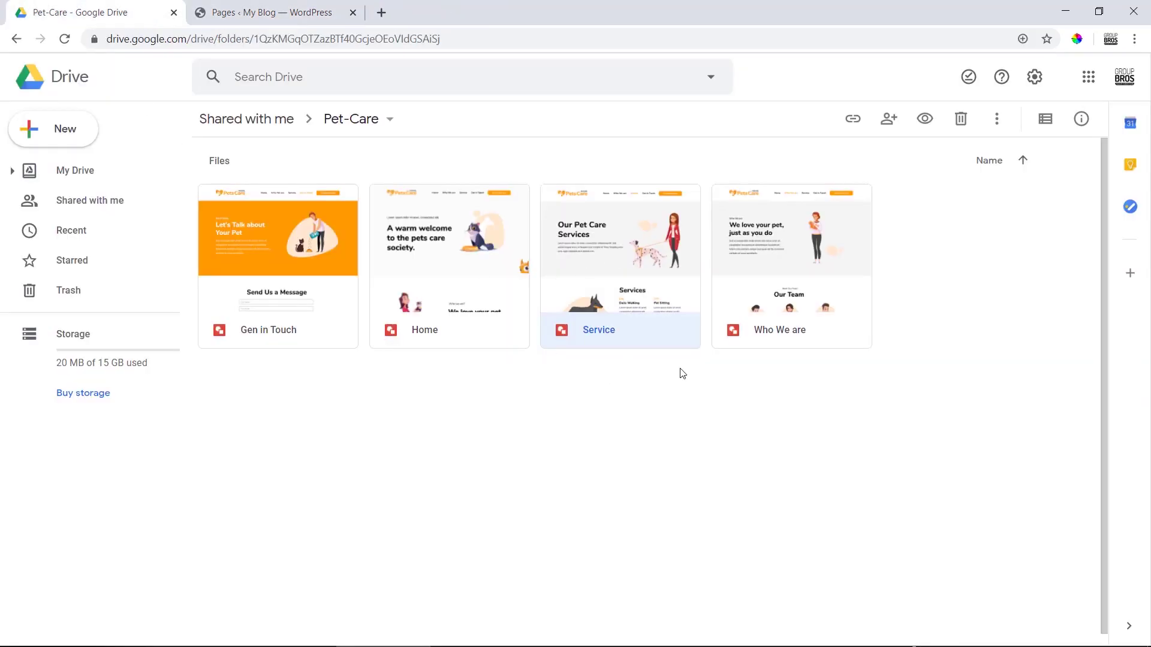
{"action": "double_click", "coordinate": [636, 296]}
Step: Open the live site in a new tab from the WordPress pages list, then return to the Service drawing
{"action": "left_click", "coordinate": [496, 11]}
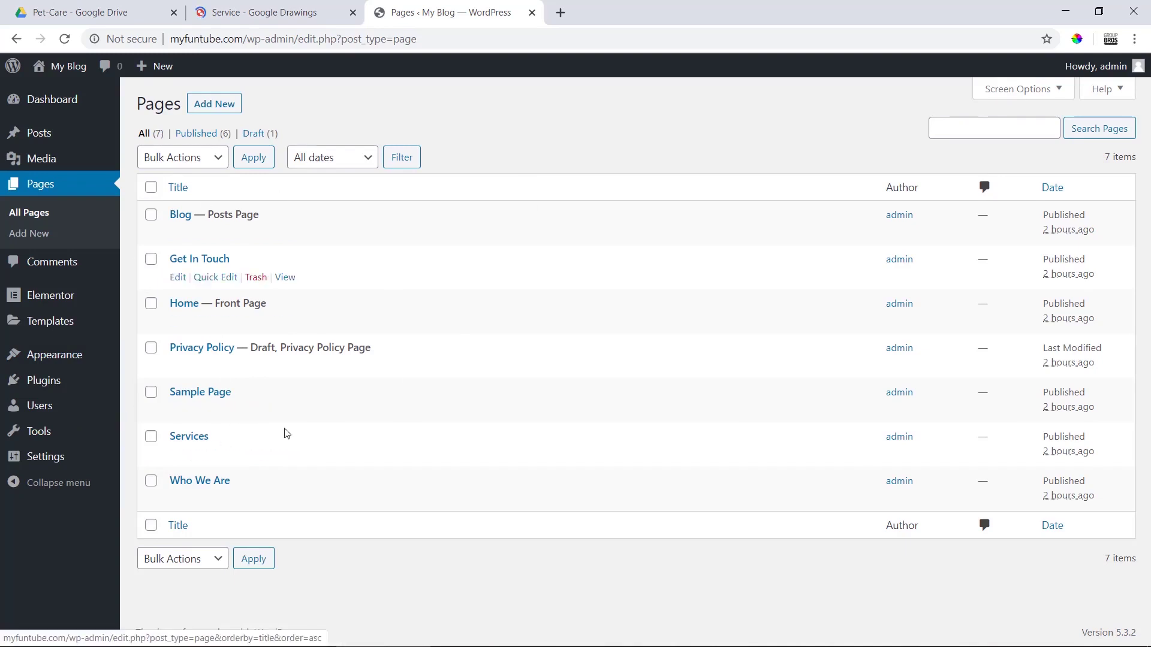
{"action": "right_click", "coordinate": [52, 93]}
{"action": "left_click", "coordinate": [91, 100]}
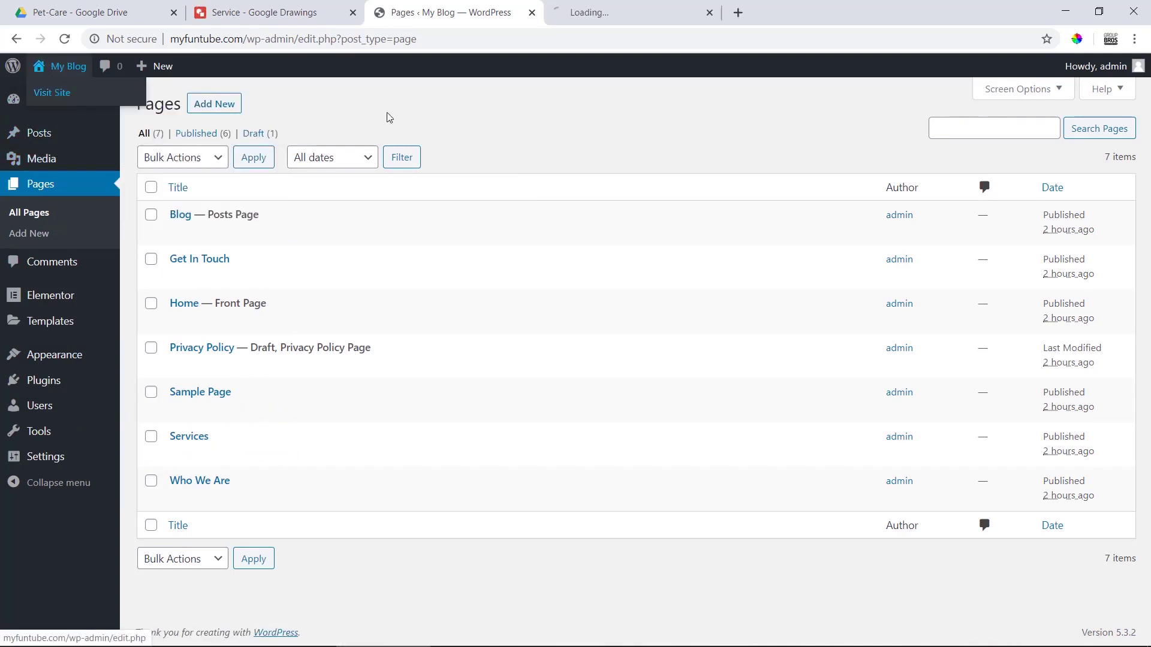
{"action": "left_click", "coordinate": [631, 6]}
{"action": "left_click", "coordinate": [268, 11]}
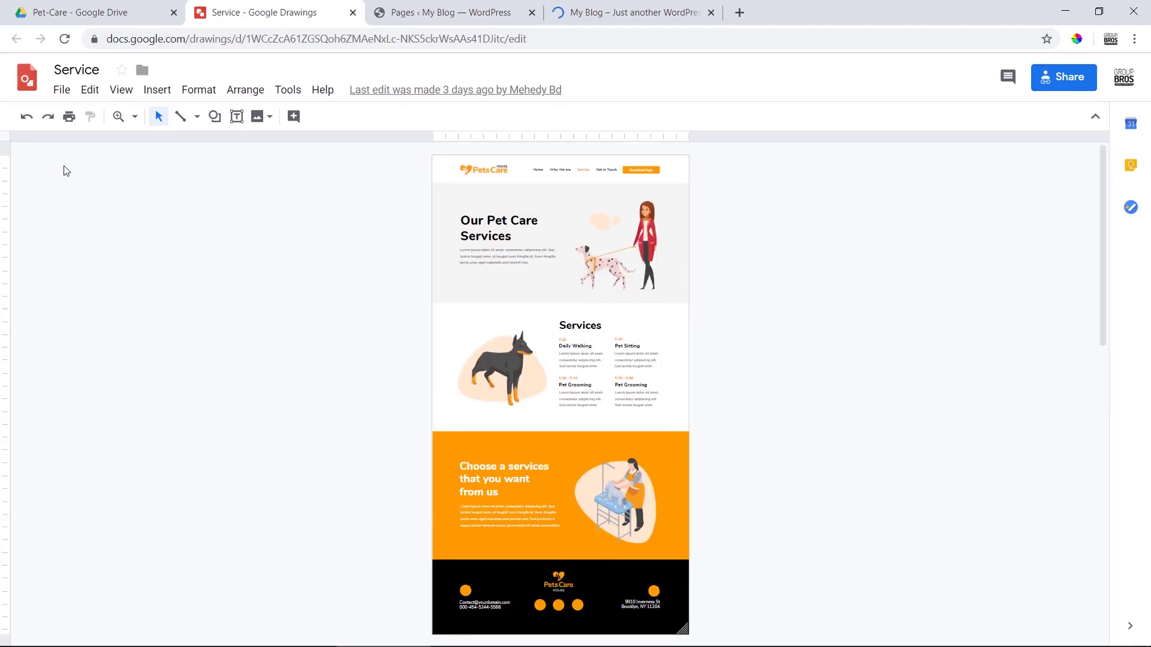
Step: Zoom the Service mockup to about 200% and select the Our Pet Care Services text box
{"action": "left_click", "coordinate": [135, 117]}
{"action": "left_click", "coordinate": [181, 206]}
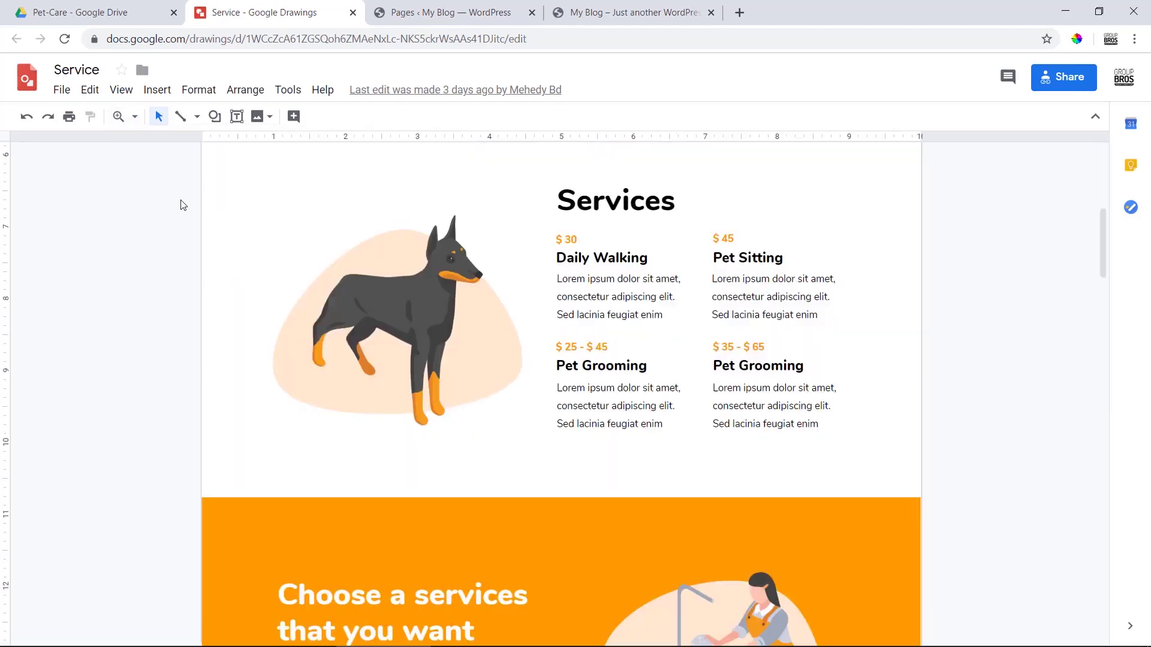
{"action": "scroll", "coordinate": [651, 348], "scroll_direction": "up", "scroll_amount": 5}
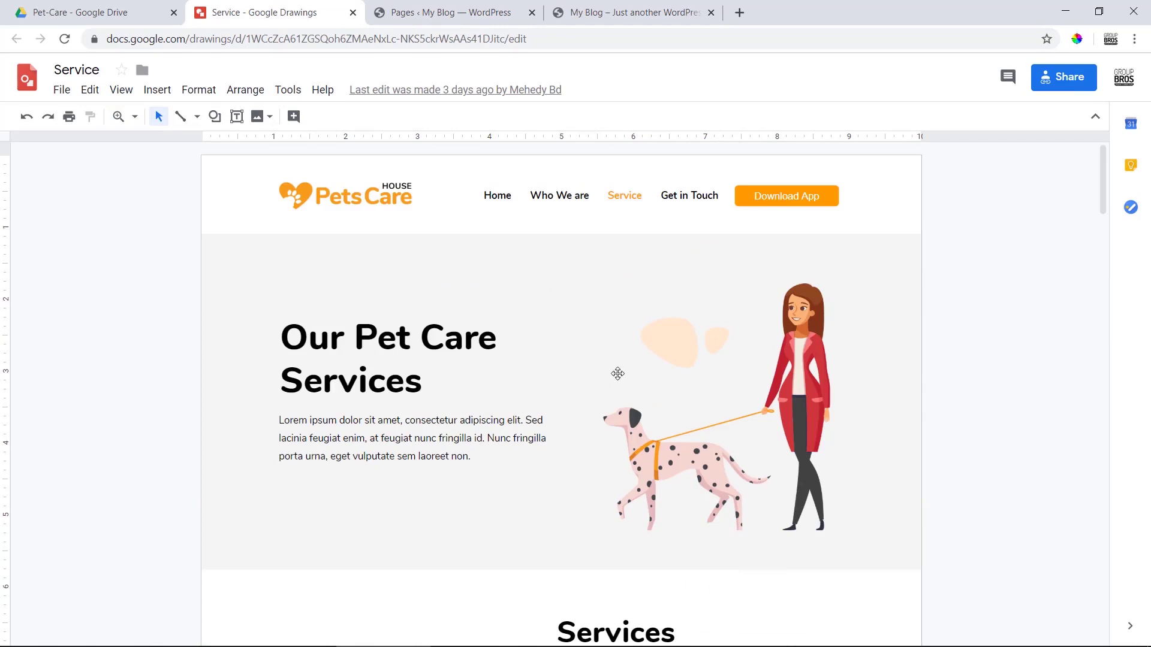
{"action": "scroll", "coordinate": [662, 369], "scroll_direction": "down", "scroll_amount": 3}
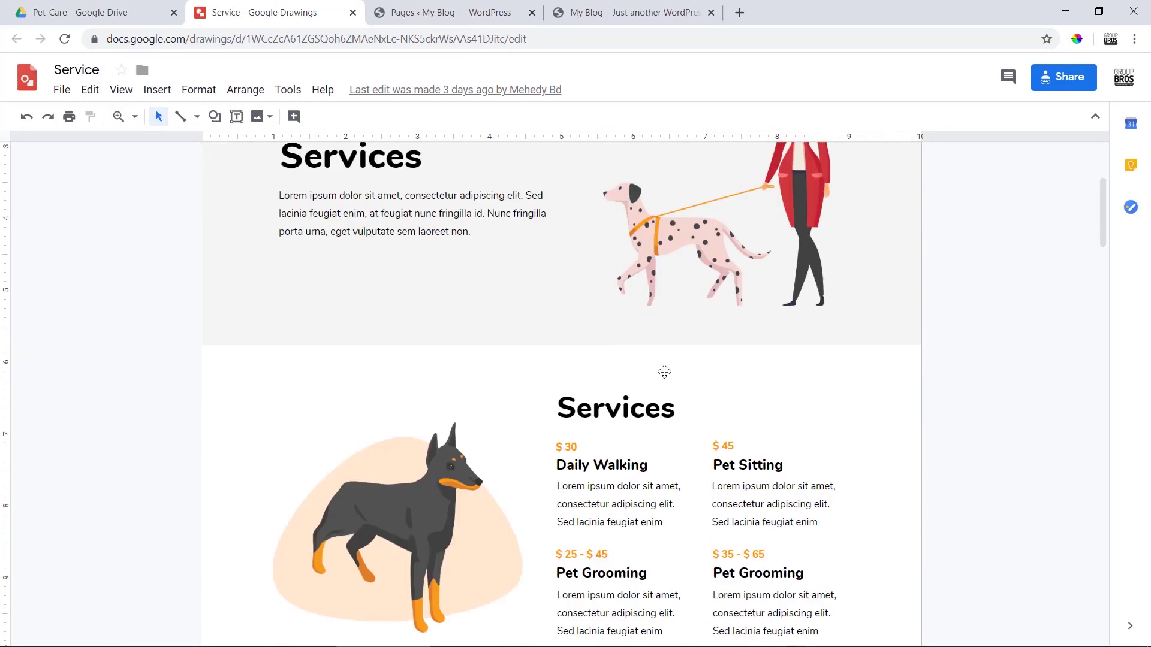
{"action": "scroll", "coordinate": [663, 368], "scroll_direction": "down", "scroll_amount": 3}
{"action": "scroll", "coordinate": [656, 380], "scroll_direction": "up", "scroll_amount": 3}
{"action": "scroll", "coordinate": [657, 380], "scroll_direction": "down", "scroll_amount": 5}
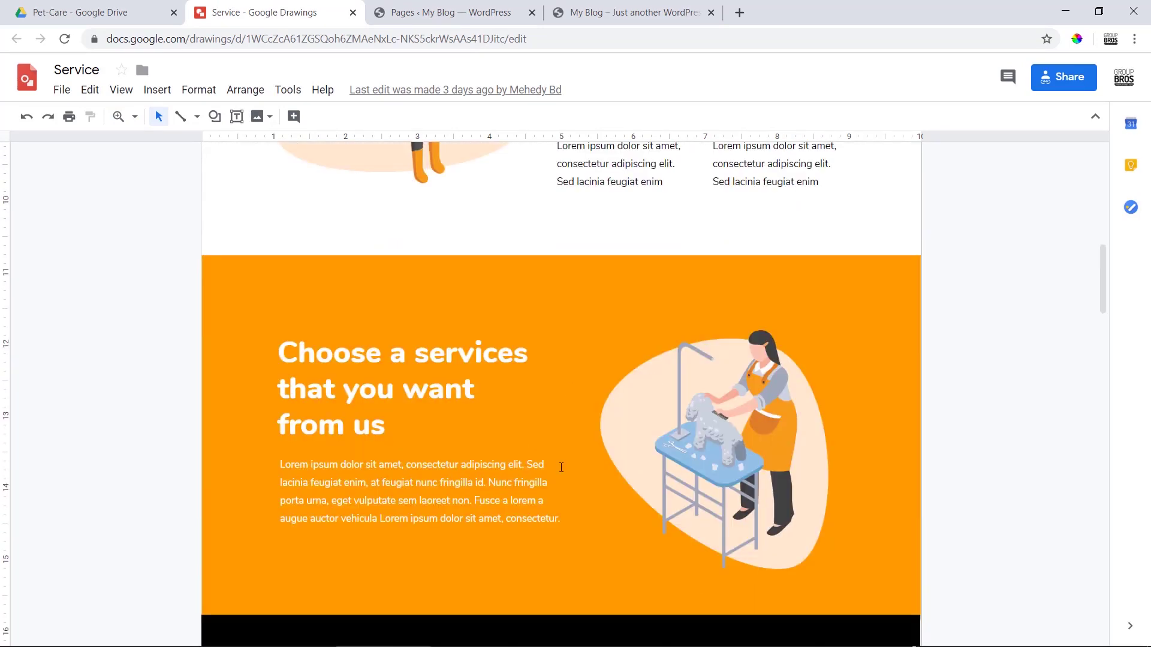
{"action": "scroll", "coordinate": [619, 447], "scroll_direction": "up", "scroll_amount": 5}
{"action": "scroll", "coordinate": [619, 448], "scroll_direction": "up", "scroll_amount": 5}
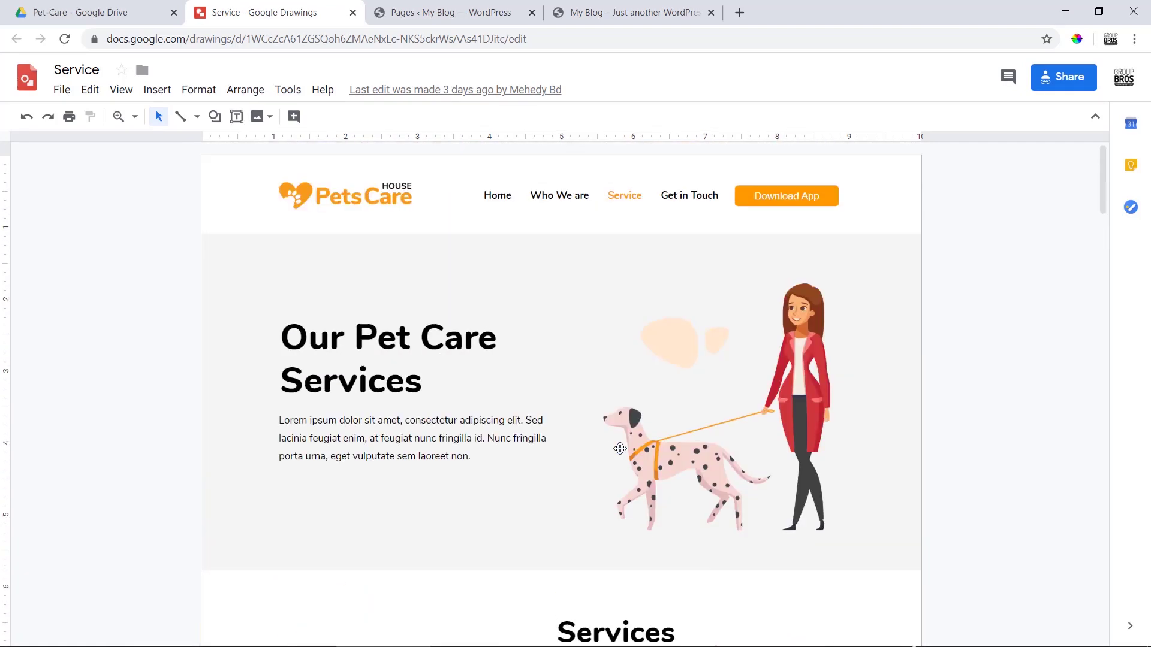
{"action": "left_click", "coordinate": [388, 373]}
{"action": "scroll", "coordinate": [454, 375], "scroll_direction": "down", "scroll_amount": 5}
{"action": "scroll", "coordinate": [577, 402], "scroll_direction": "down", "scroll_amount": 3}
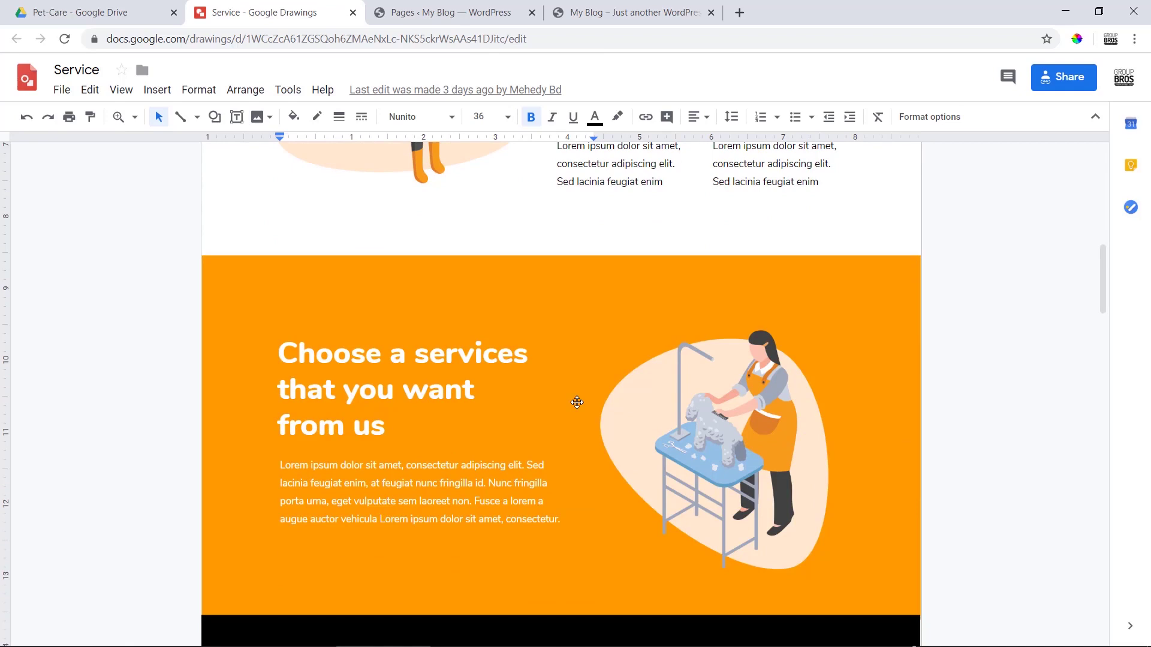
Step: Disable the Services page title and featured image, update it, and edit it with Elementor
{"action": "left_click", "coordinate": [630, 13]}
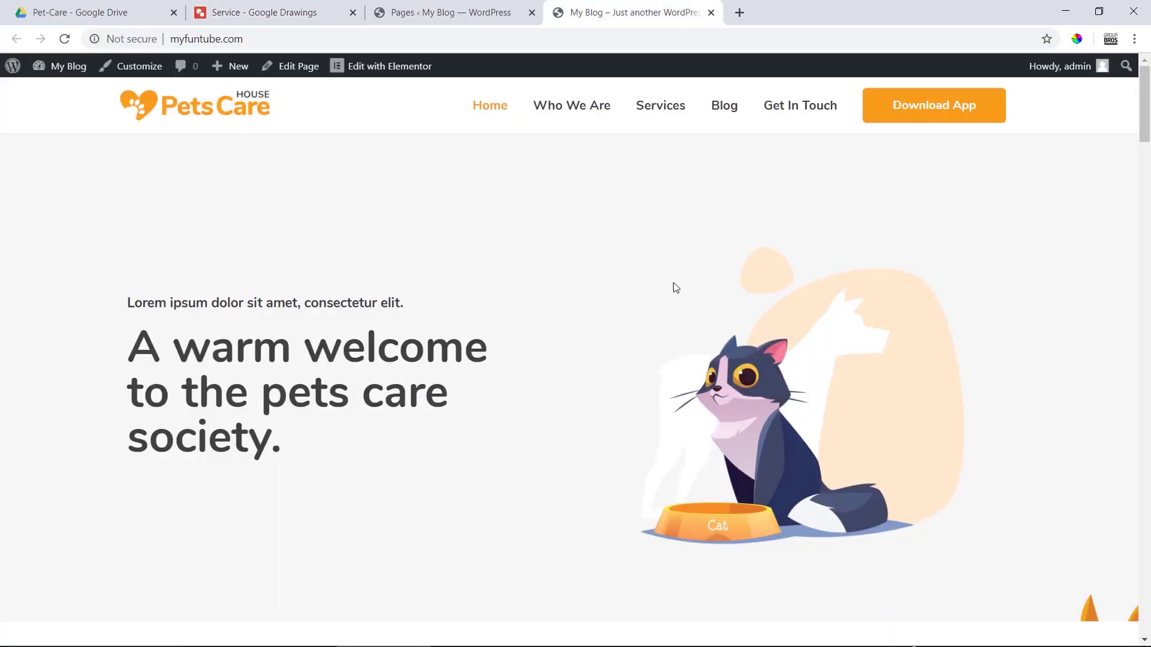
{"action": "scroll", "coordinate": [678, 281], "scroll_direction": "down", "scroll_amount": 10}
{"action": "scroll", "coordinate": [689, 323], "scroll_direction": "down", "scroll_amount": 10}
{"action": "scroll", "coordinate": [689, 337], "scroll_direction": "down", "scroll_amount": 10}
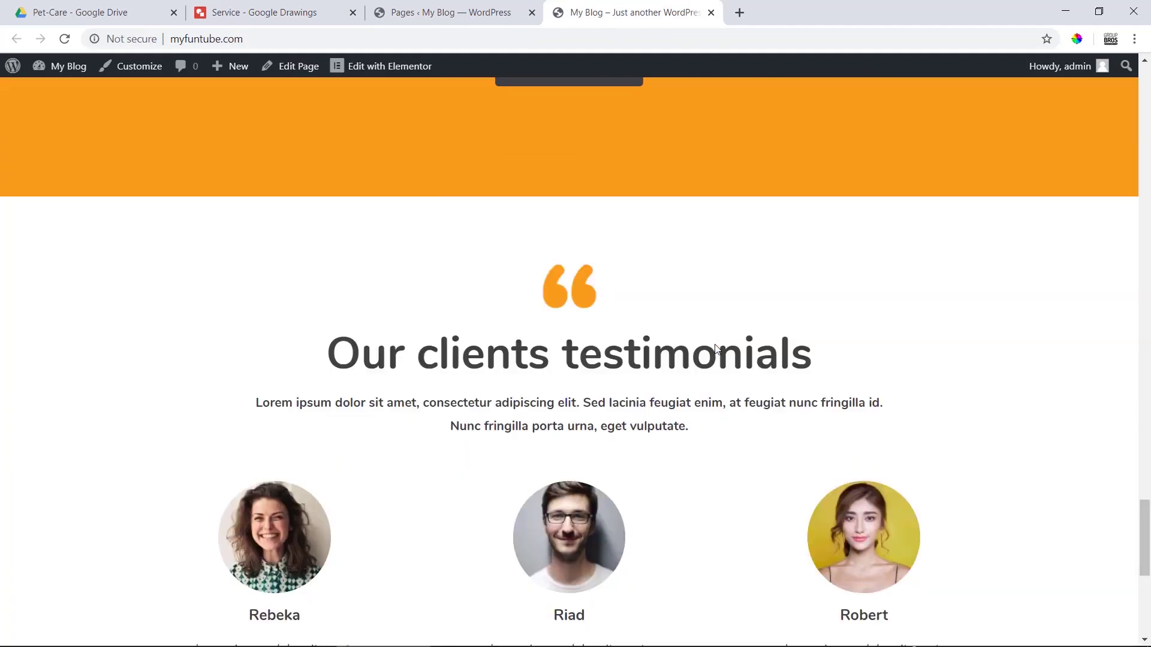
{"action": "scroll", "coordinate": [745, 410], "scroll_direction": "down", "scroll_amount": 5}
{"action": "scroll", "coordinate": [749, 407], "scroll_direction": "up", "scroll_amount": 10}
{"action": "scroll", "coordinate": [749, 407], "scroll_direction": "up", "scroll_amount": 15}
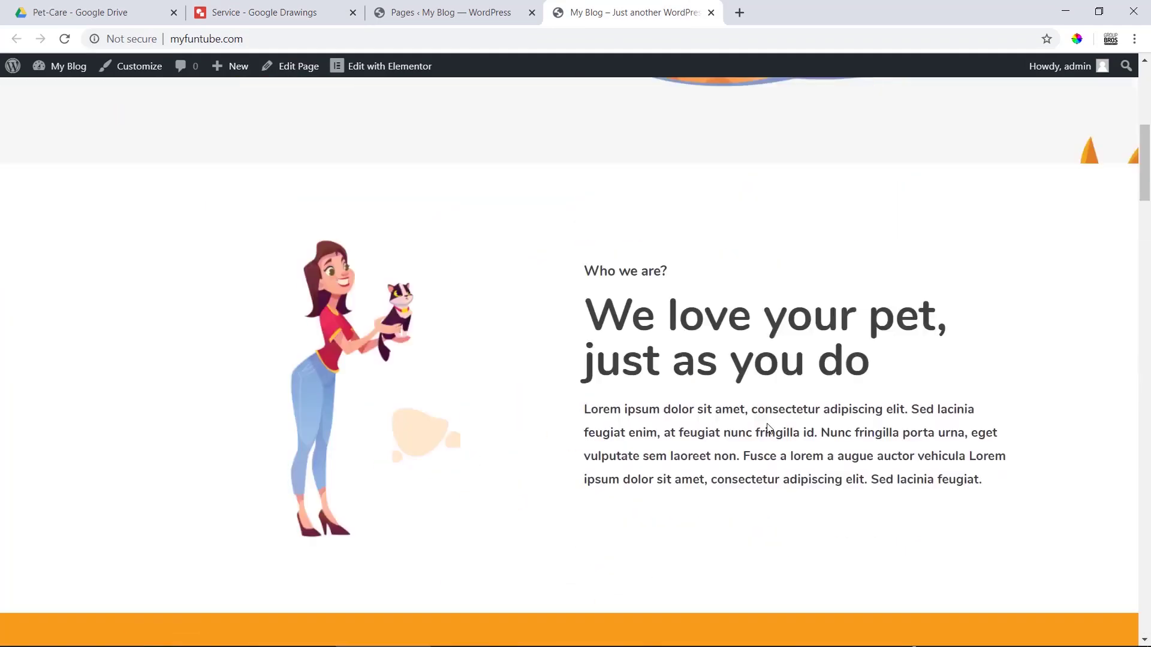
{"action": "scroll", "coordinate": [768, 423], "scroll_direction": "up", "scroll_amount": 10}
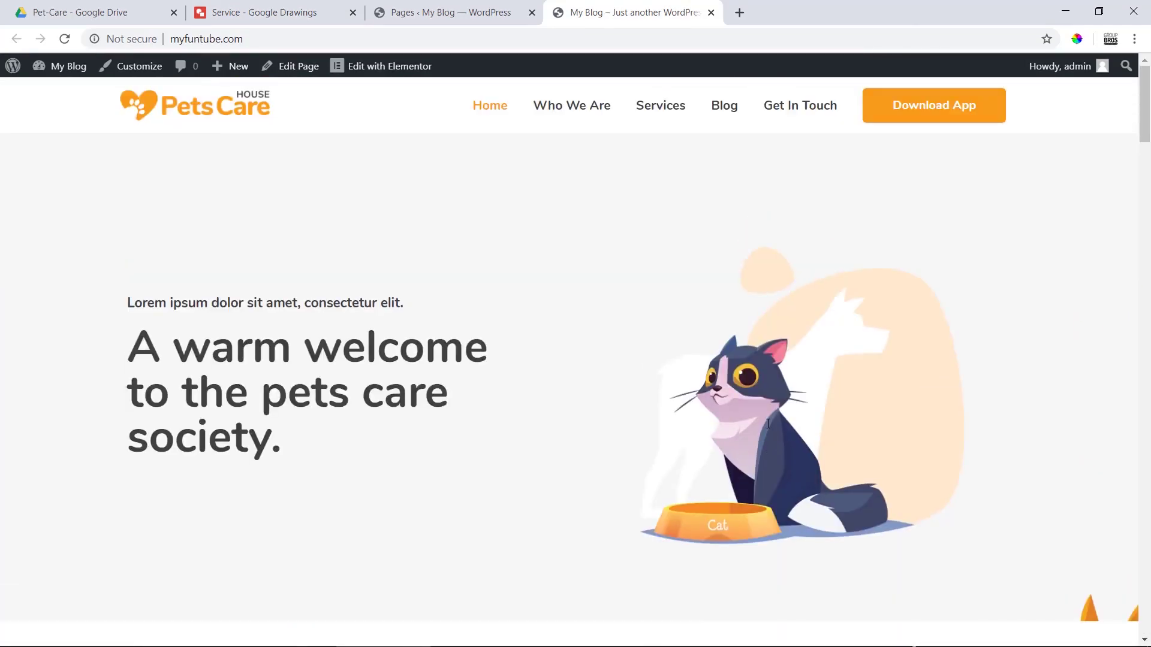
{"action": "left_click", "coordinate": [657, 112]}
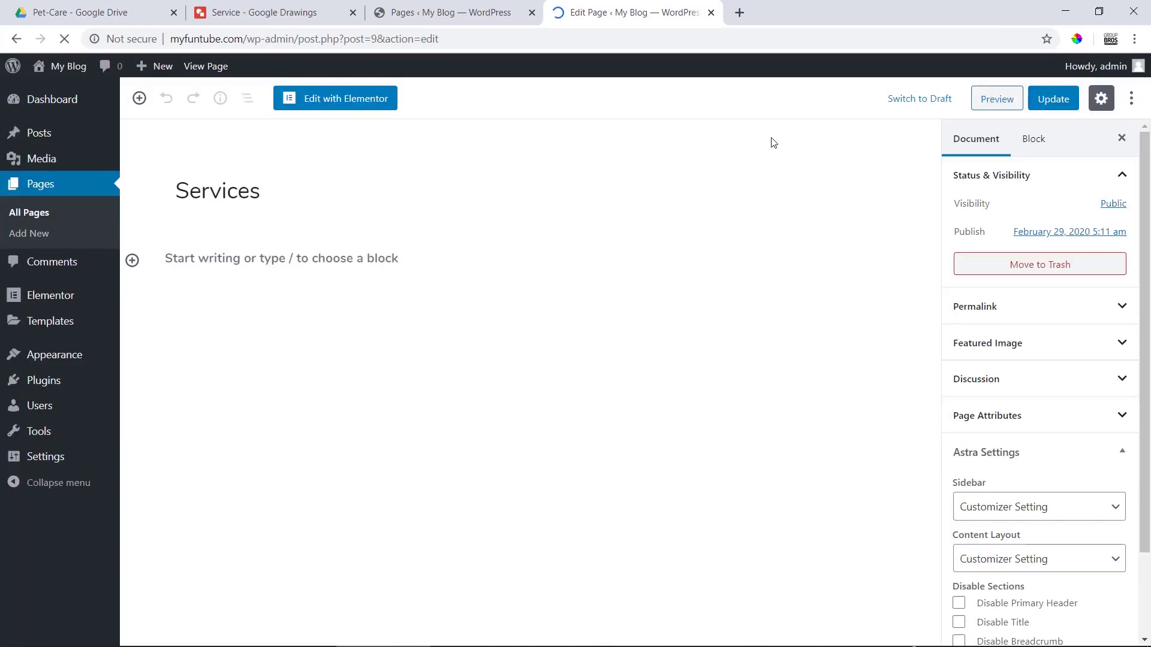
{"action": "scroll", "coordinate": [1012, 476], "scroll_direction": "down", "scroll_amount": 2}
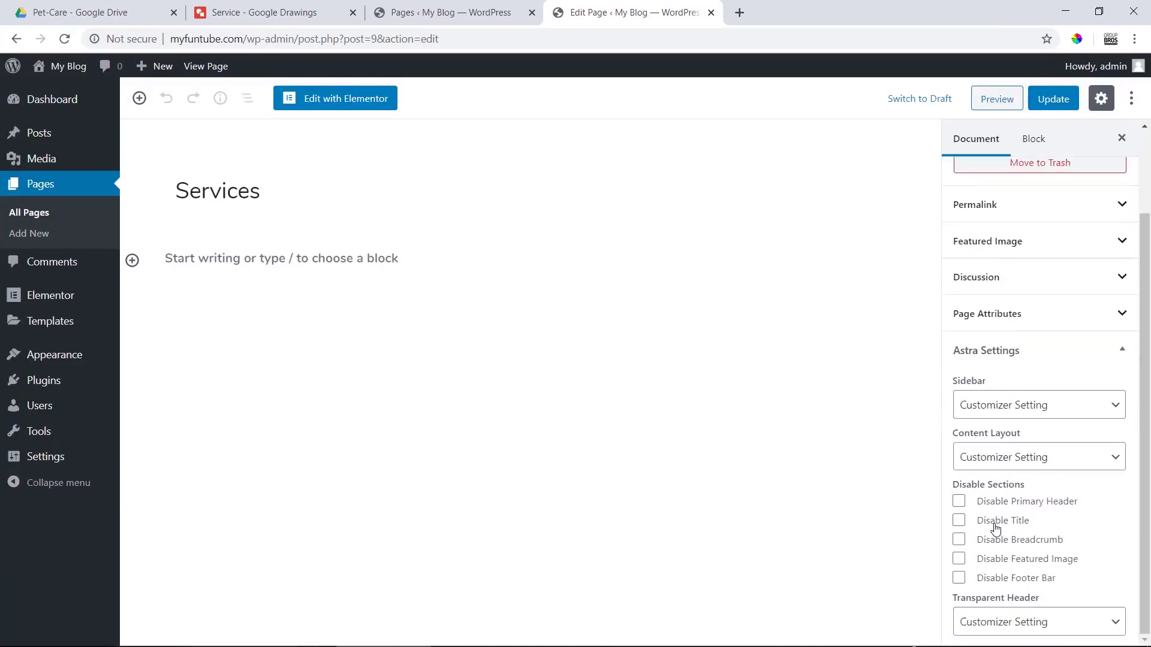
{"action": "left_click", "coordinate": [995, 528]}
{"action": "left_click", "coordinate": [996, 568]}
{"action": "scroll", "coordinate": [998, 540], "scroll_direction": "up", "scroll_amount": 2}
{"action": "left_click", "coordinate": [1053, 107]}
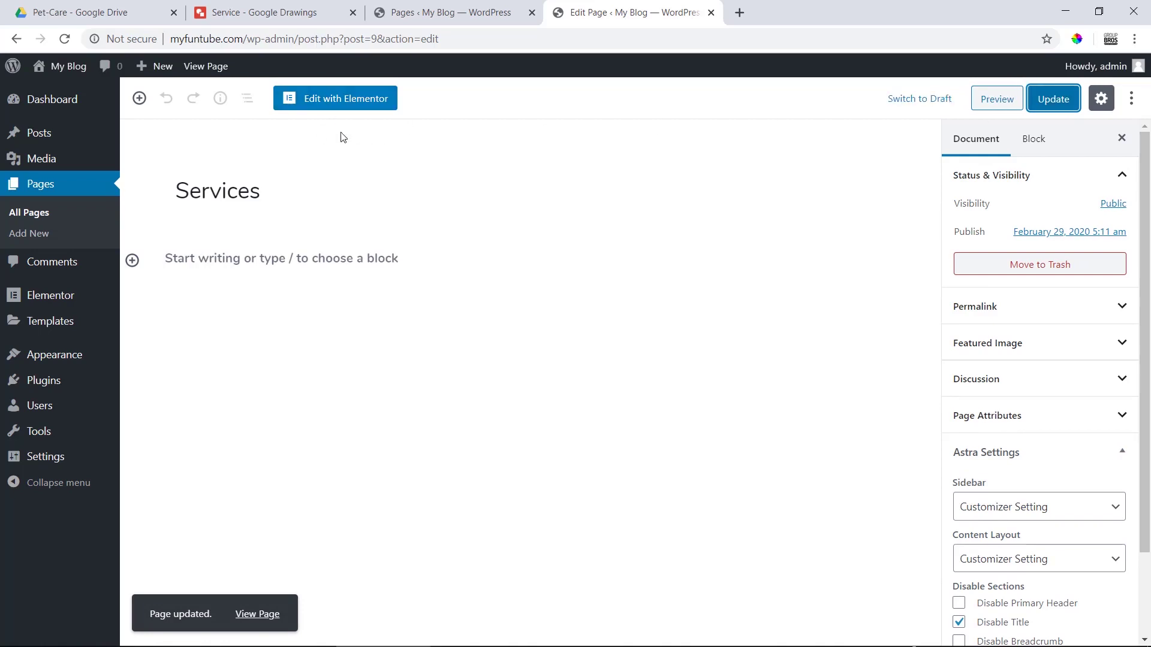
{"action": "left_click", "coordinate": [377, 109]}
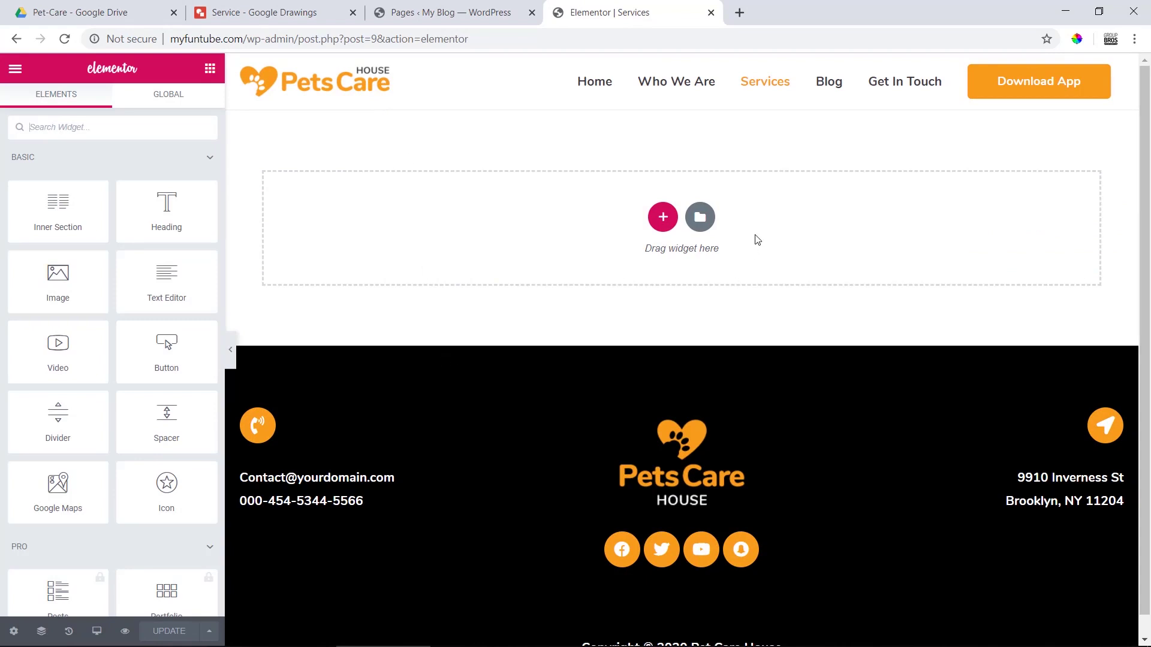
Step: Insert the Page Header Area template with its document settings and move the text column left of the image
{"action": "left_click", "coordinate": [701, 218]}
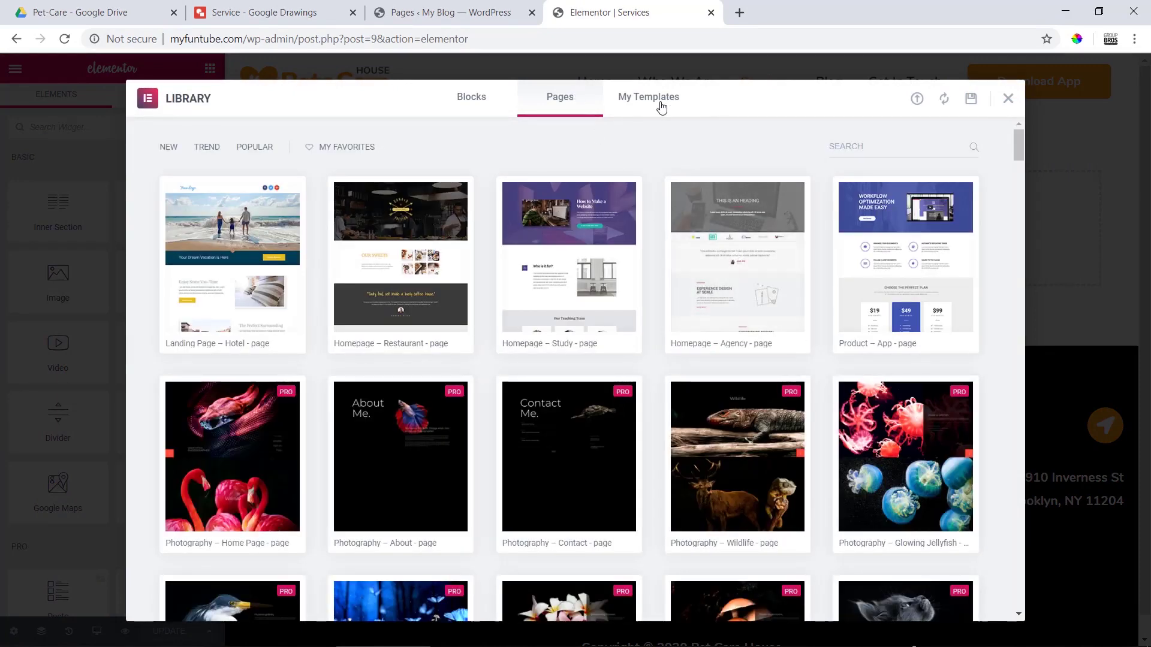
{"action": "left_click", "coordinate": [659, 104]}
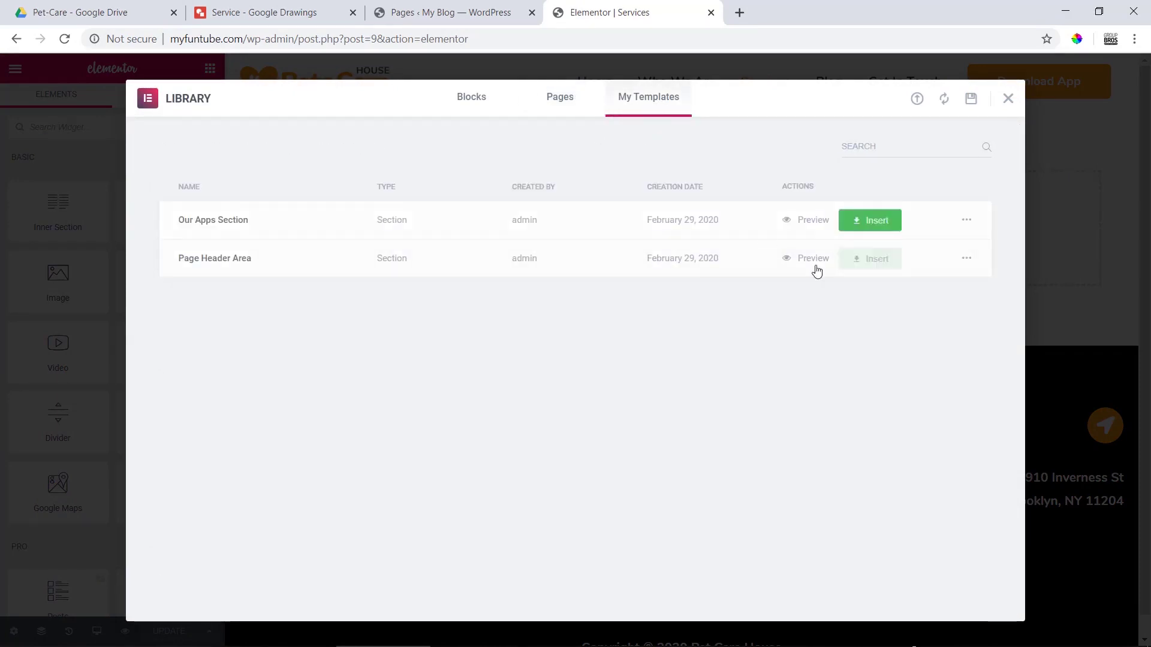
{"action": "left_click", "coordinate": [872, 260]}
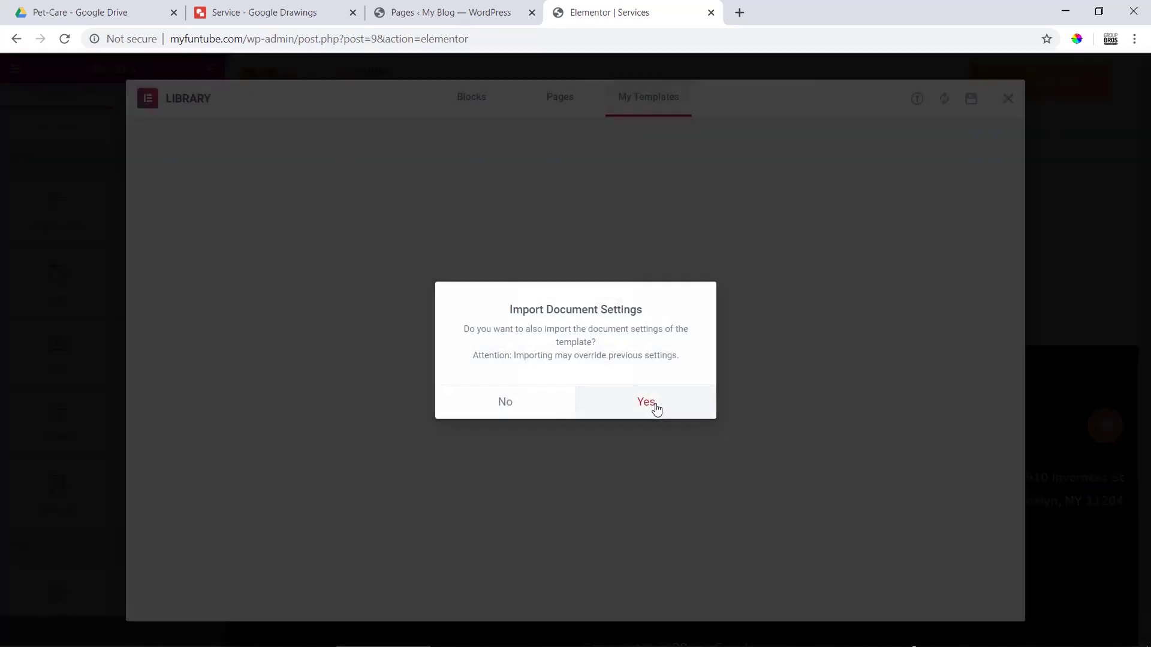
{"action": "left_click", "coordinate": [655, 407]}
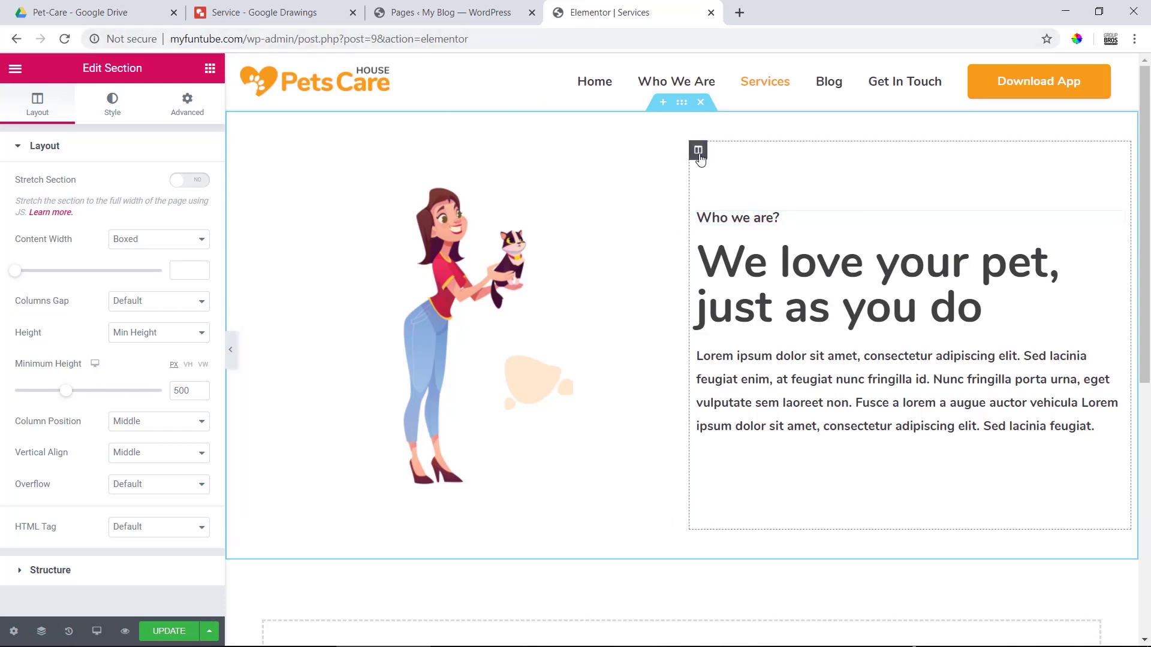
{"action": "mouse_move", "coordinate": [695, 147]}
{"action": "left_mouse_down"}
{"action": "mouse_move", "coordinate": [281, 185]}
{"action": "mouse_move", "coordinate": [275, 167]}
{"action": "left_mouse_up"}
Step: Copy 'Our Pet Care Services' from the mockup and paste it as the hero heading title
{"action": "left_click", "coordinate": [347, 6]}
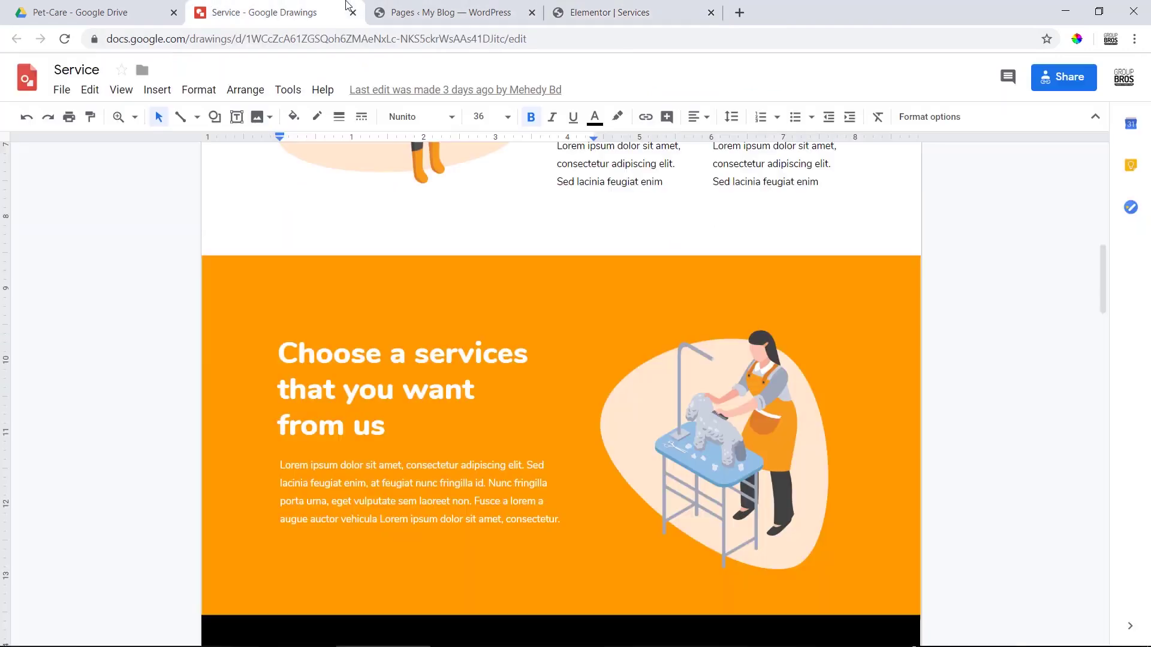
{"action": "scroll", "coordinate": [566, 400], "scroll_direction": "up", "scroll_amount": 10}
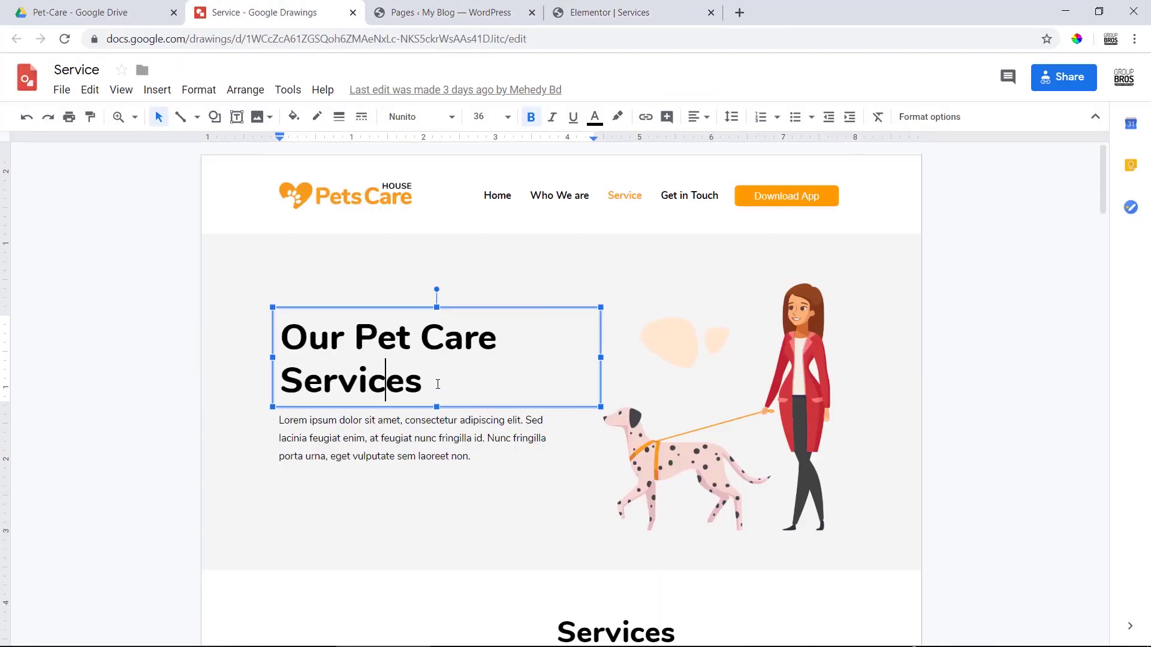
{"action": "left_click_drag", "start_coordinate": [438, 384], "coordinate": [275, 335]}
{"action": "right_click", "coordinate": [322, 355]}
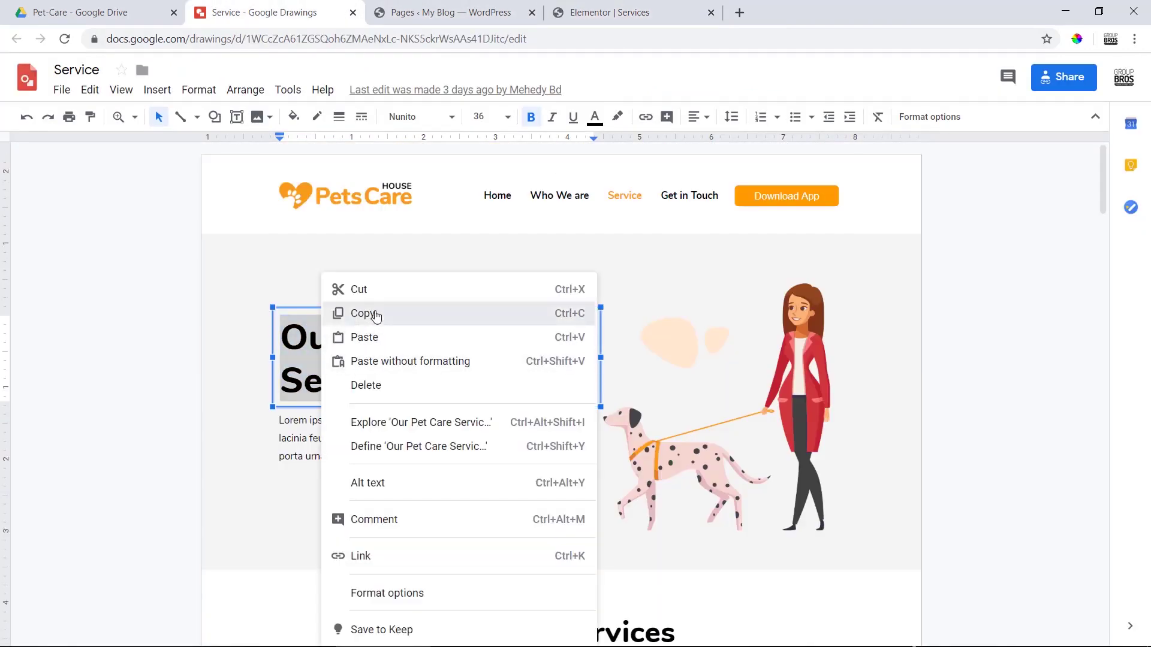
{"action": "left_click", "coordinate": [376, 316]}
{"action": "left_click", "coordinate": [609, 12]}
{"action": "left_click", "coordinate": [423, 270]}
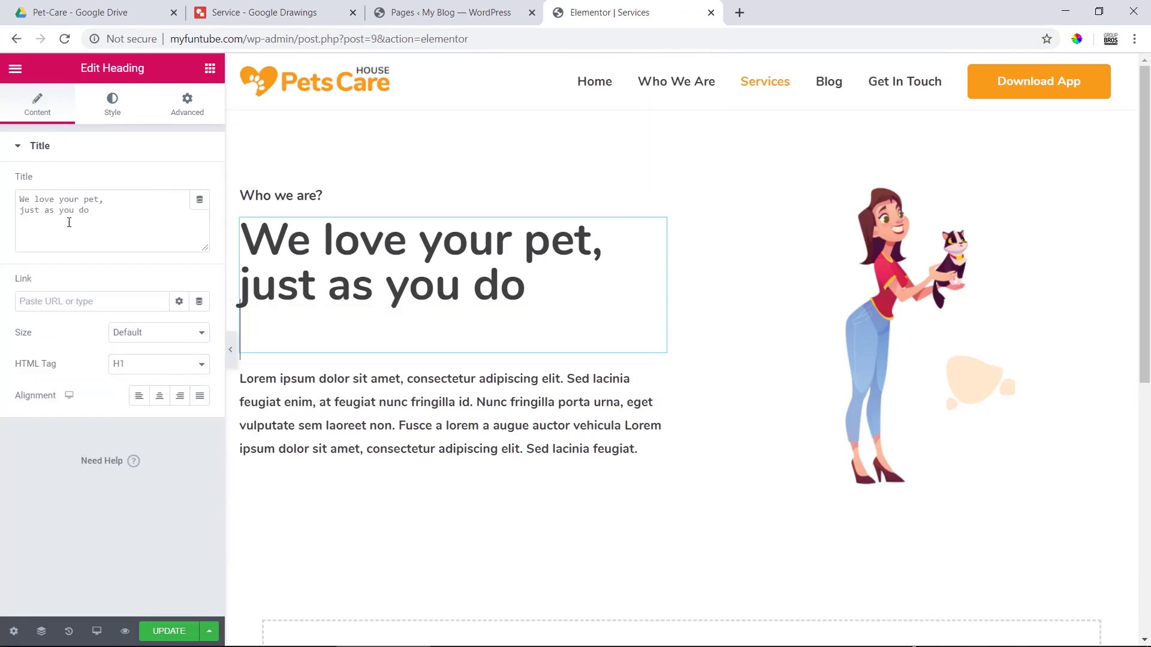
{"action": "triple_click", "coordinate": [98, 209]}
{"action": "right_click", "coordinate": [65, 210]}
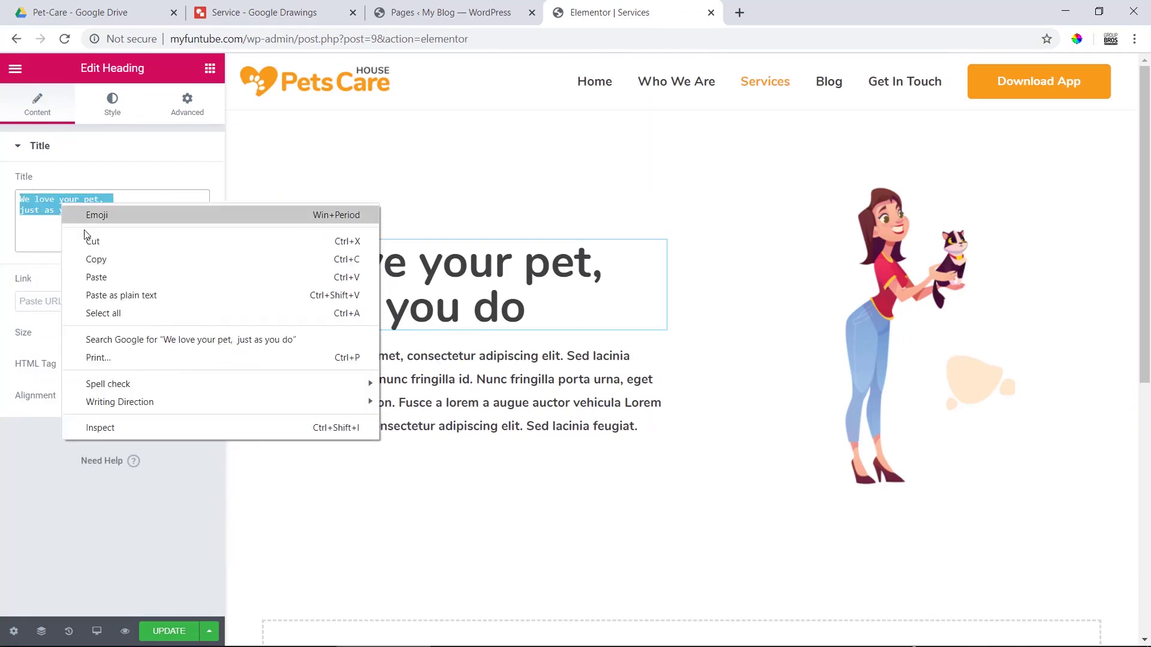
{"action": "left_click", "coordinate": [110, 276]}
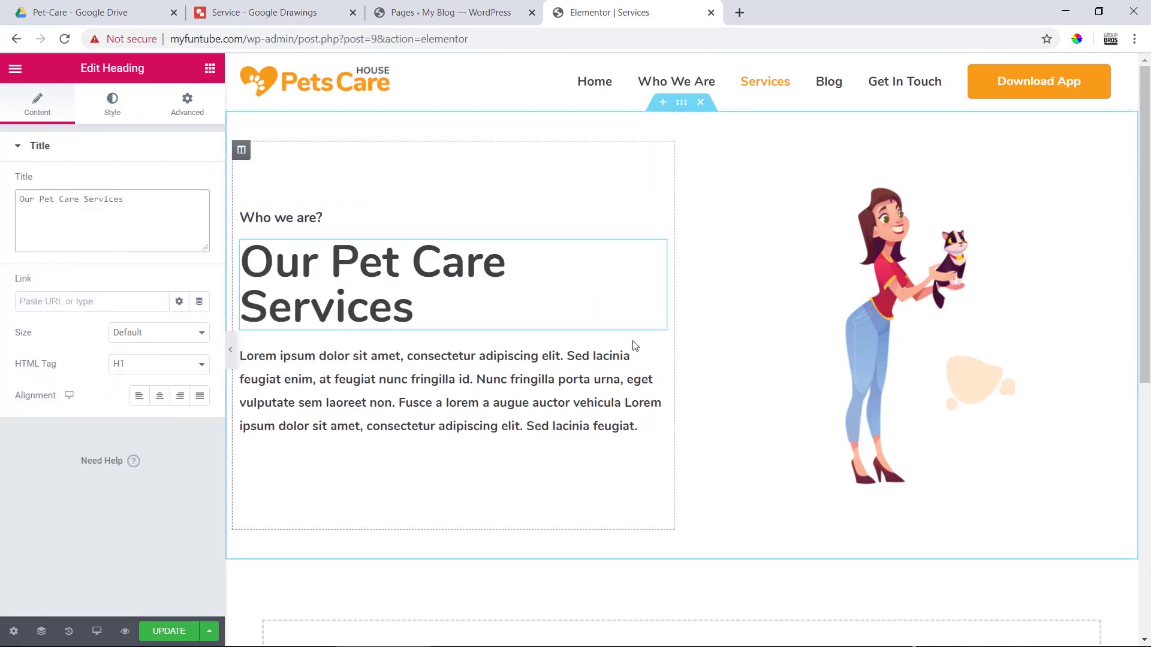
Step: Check the hero paragraph against the mockup and preview the page without the panel
{"action": "left_click", "coordinate": [315, 7]}
{"action": "triple_click", "coordinate": [350, 429]}
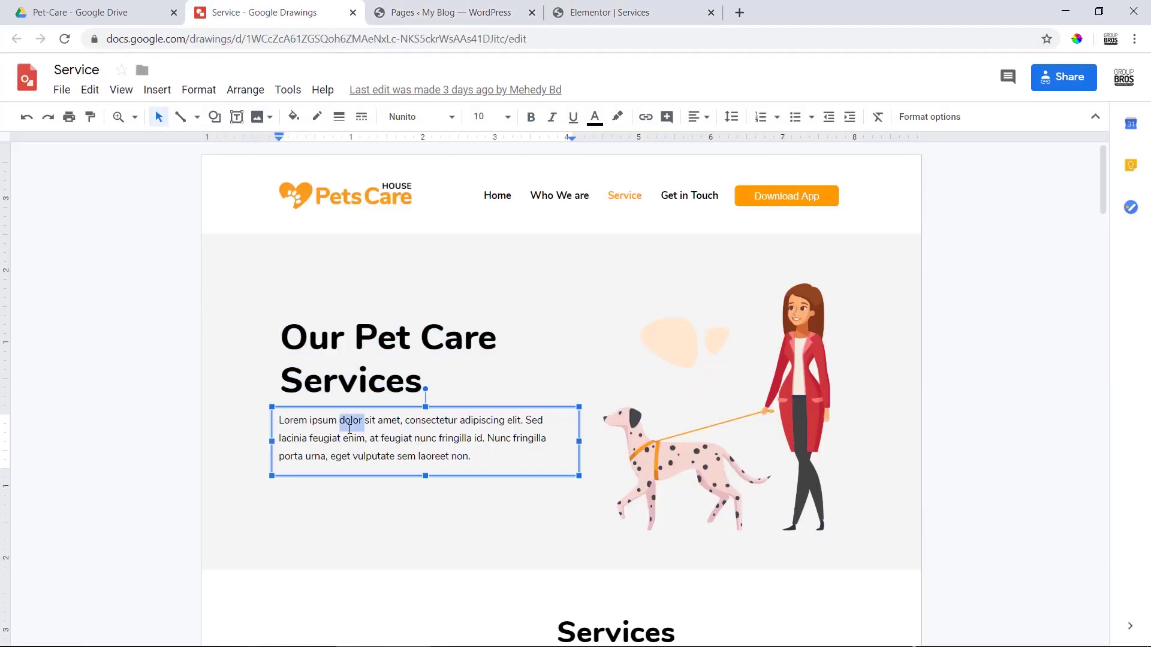
{"action": "left_click", "coordinate": [598, 7]}
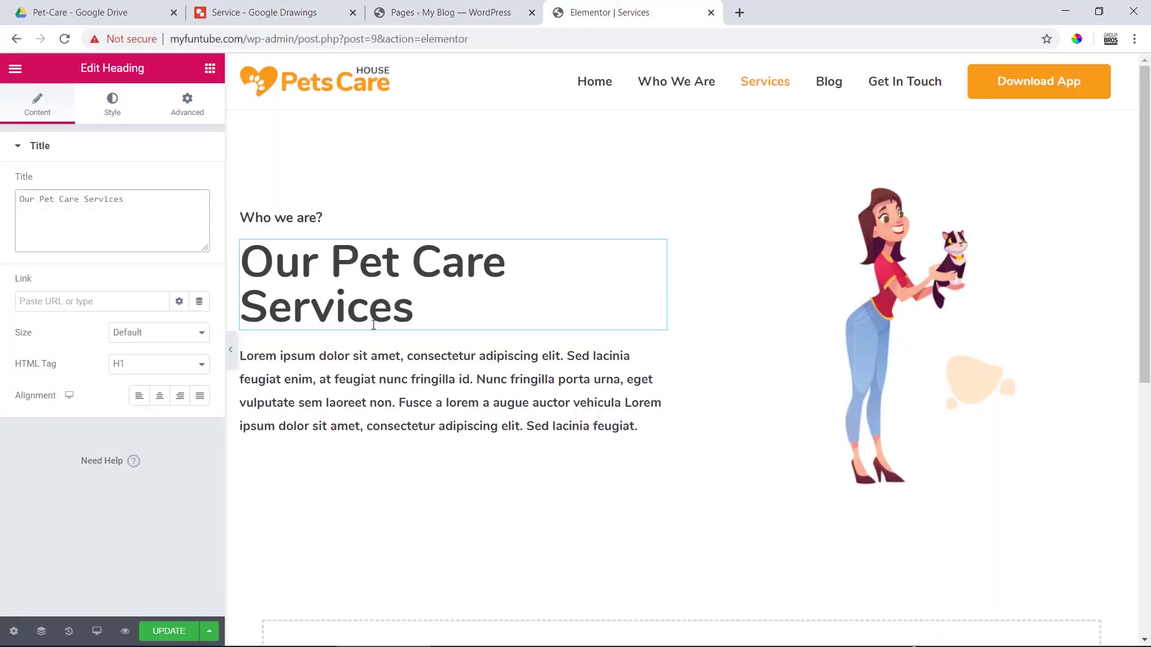
{"action": "left_click_drag", "start_coordinate": [526, 426], "coordinate": [637, 426]}
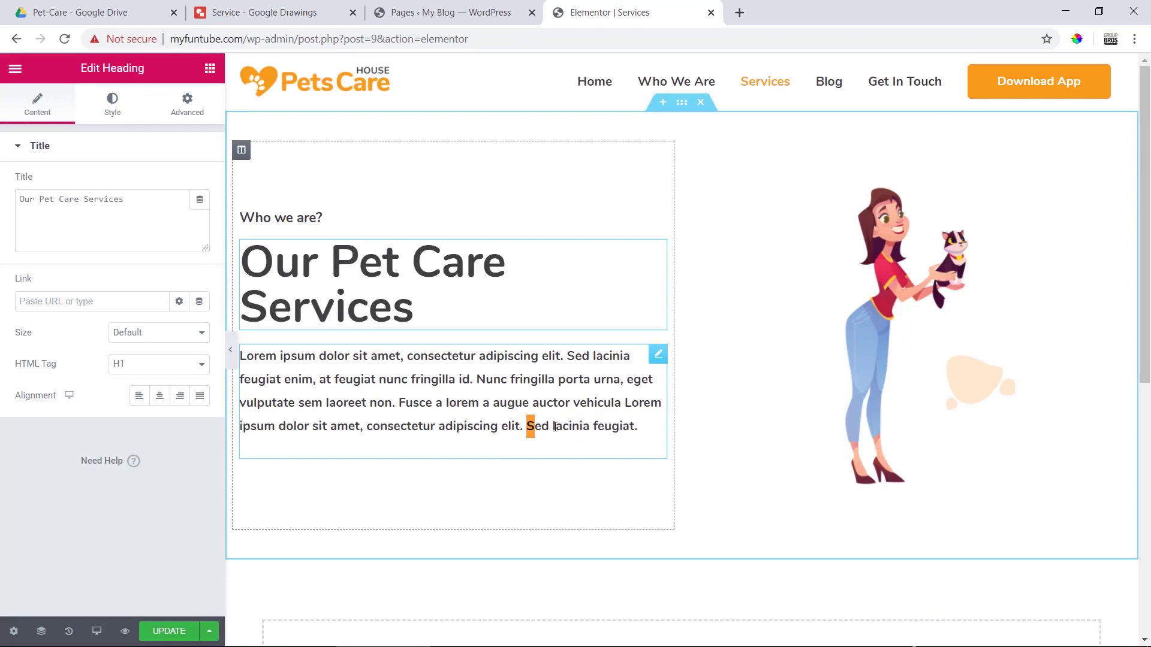
{"action": "left_click", "coordinate": [637, 426]}
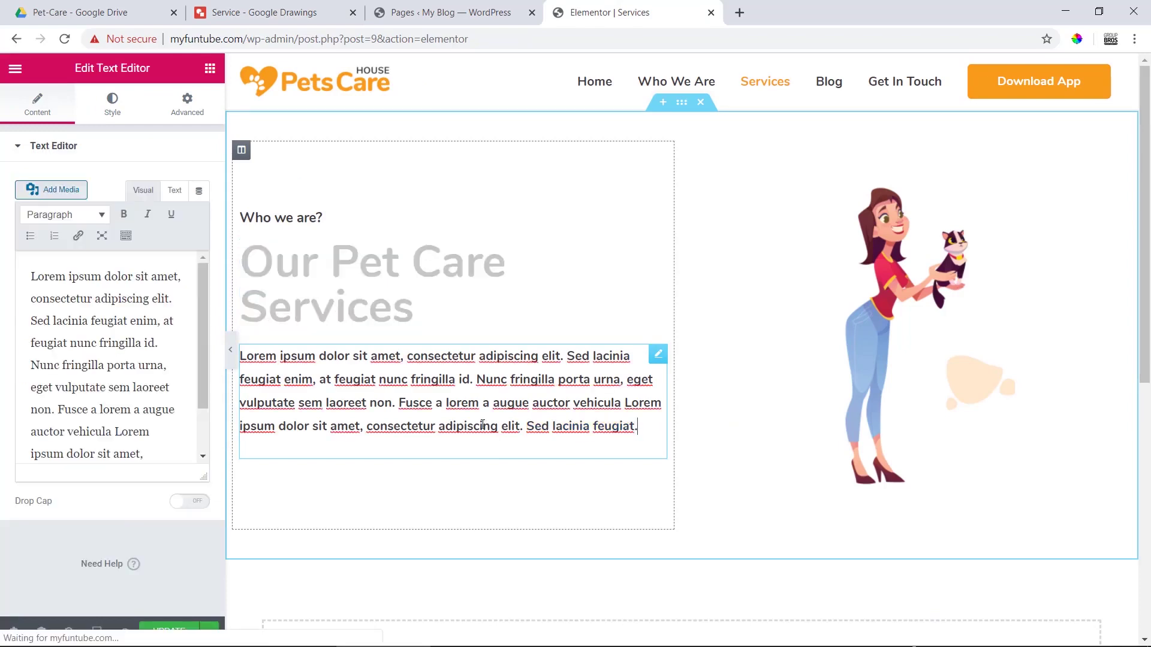
{"action": "left_click", "coordinate": [230, 358]}
{"action": "left_click", "coordinate": [4, 351]}
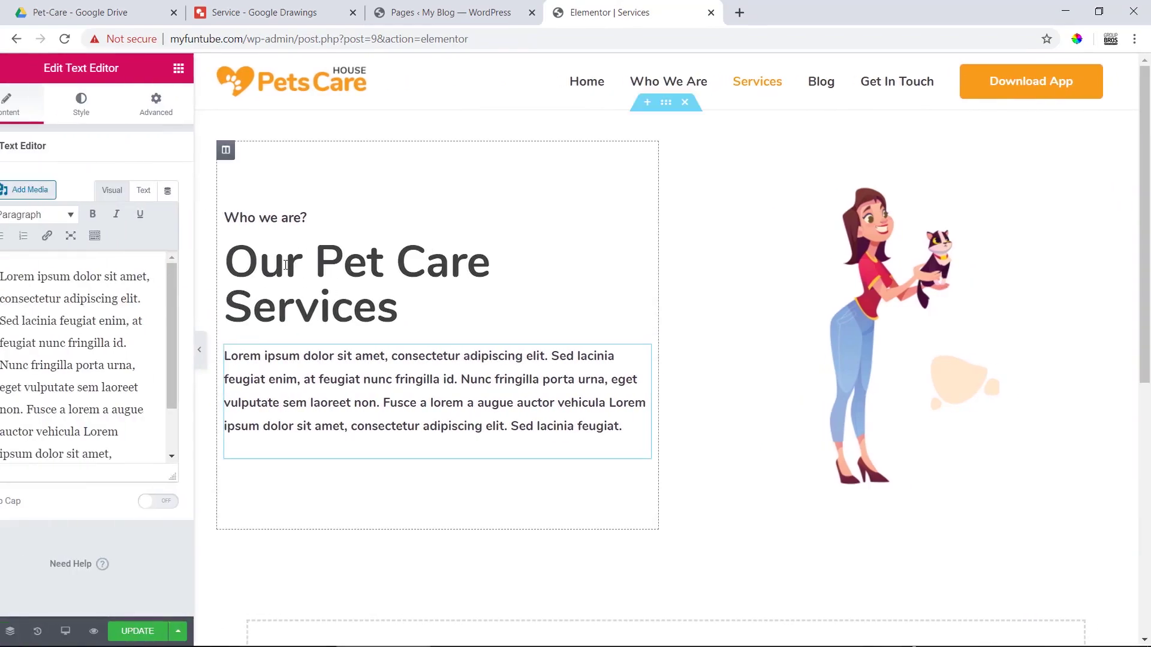
Step: Delete the 'Who we are?' heading from the hero and select the hero image
{"action": "triple_click", "coordinate": [281, 217]}
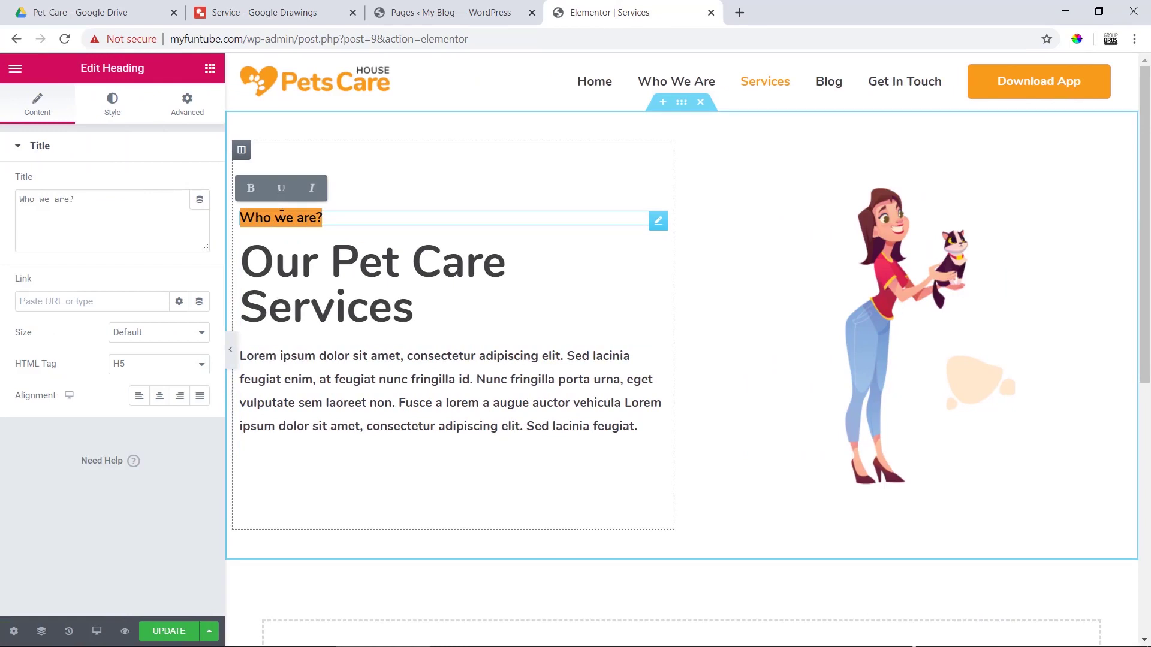
{"action": "left_click", "coordinate": [468, 12]}
{"action": "left_click", "coordinate": [291, 8]}
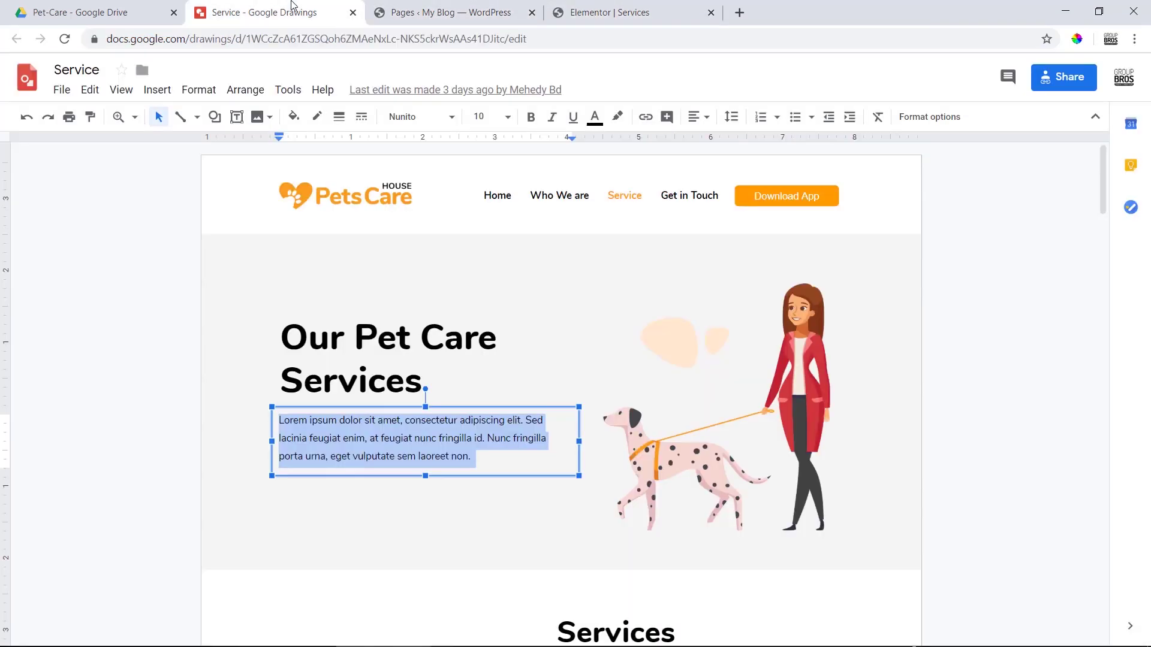
{"action": "left_click", "coordinate": [411, 11]}
{"action": "left_click", "coordinate": [610, 11]}
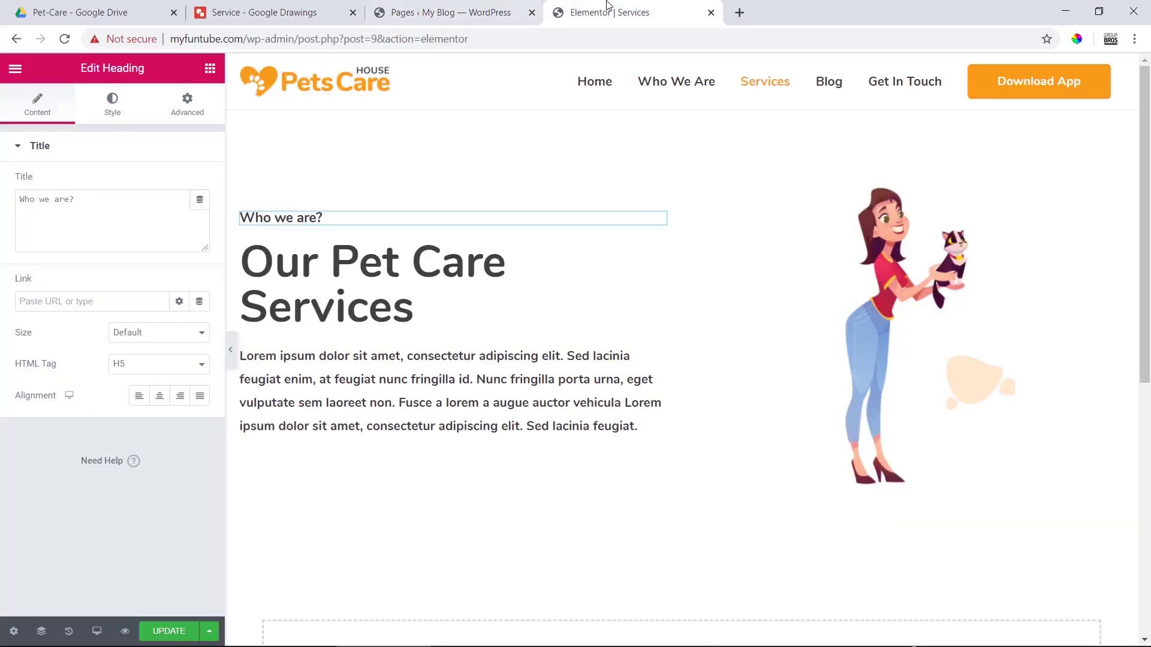
{"action": "right_click", "coordinate": [655, 221]}
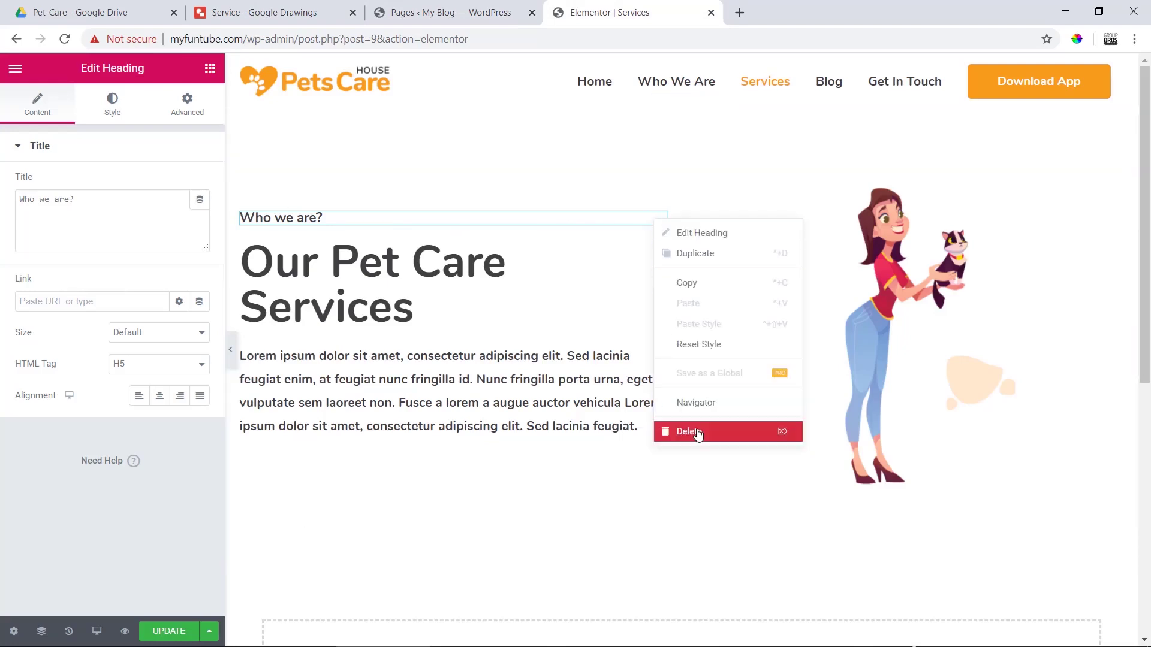
{"action": "left_click", "coordinate": [697, 435]}
{"action": "left_click", "coordinate": [897, 285]}
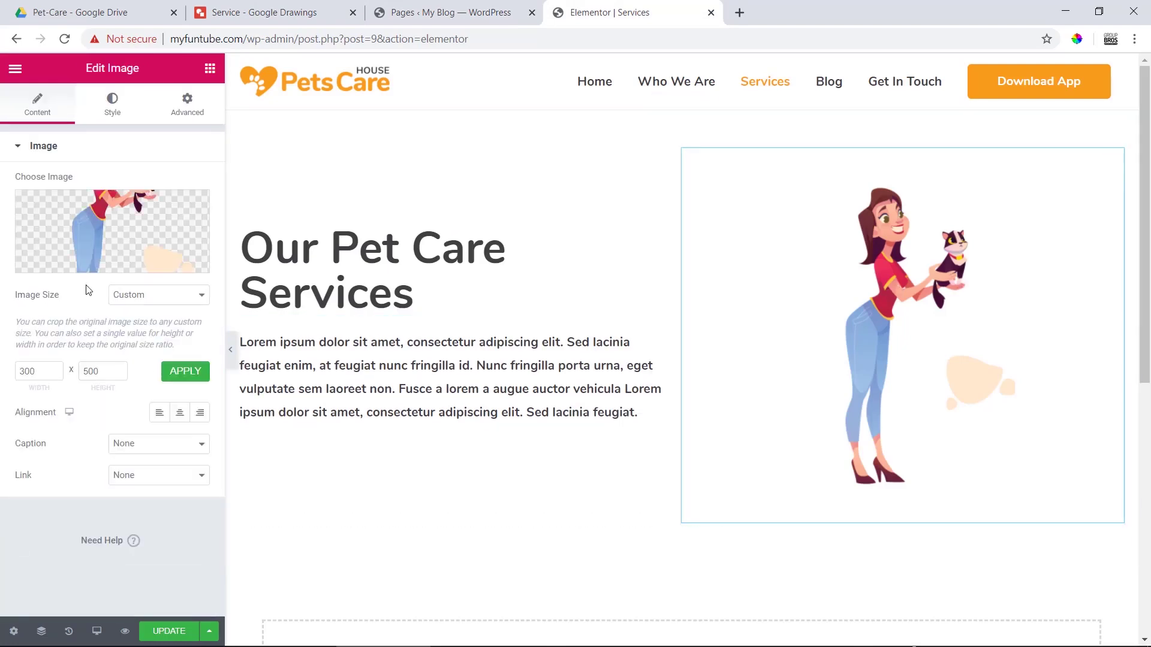
Step: Select all three service PNGs in the Project Source File services folder
{"action": "left_click", "coordinate": [477, 635]}
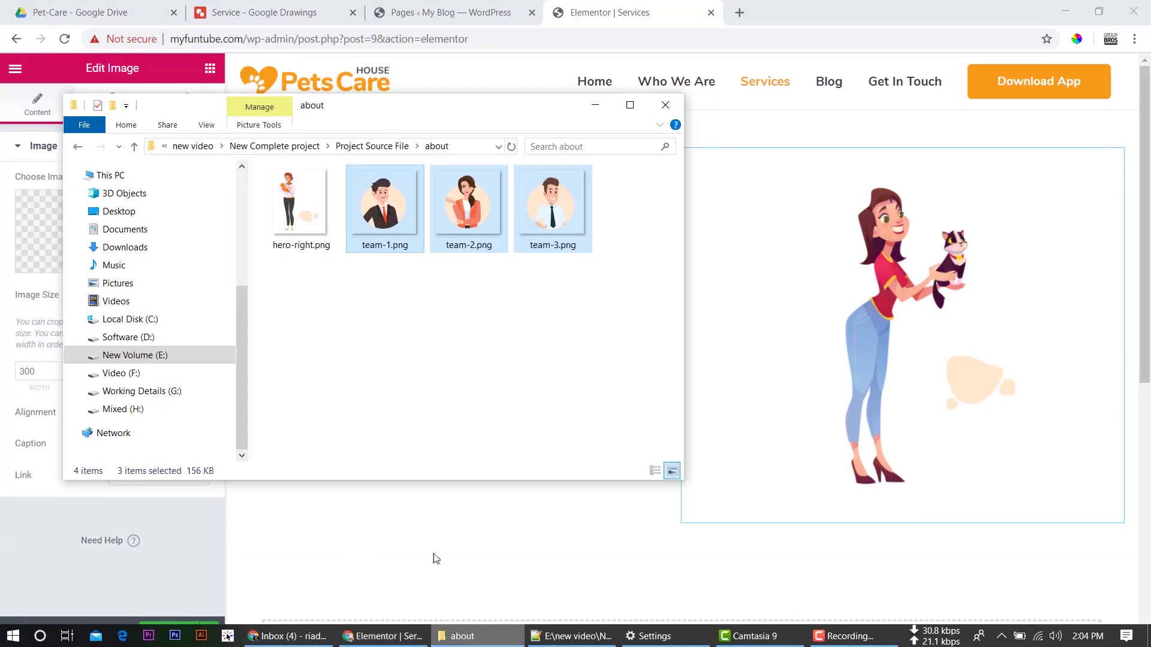
{"action": "left_click", "coordinate": [134, 146]}
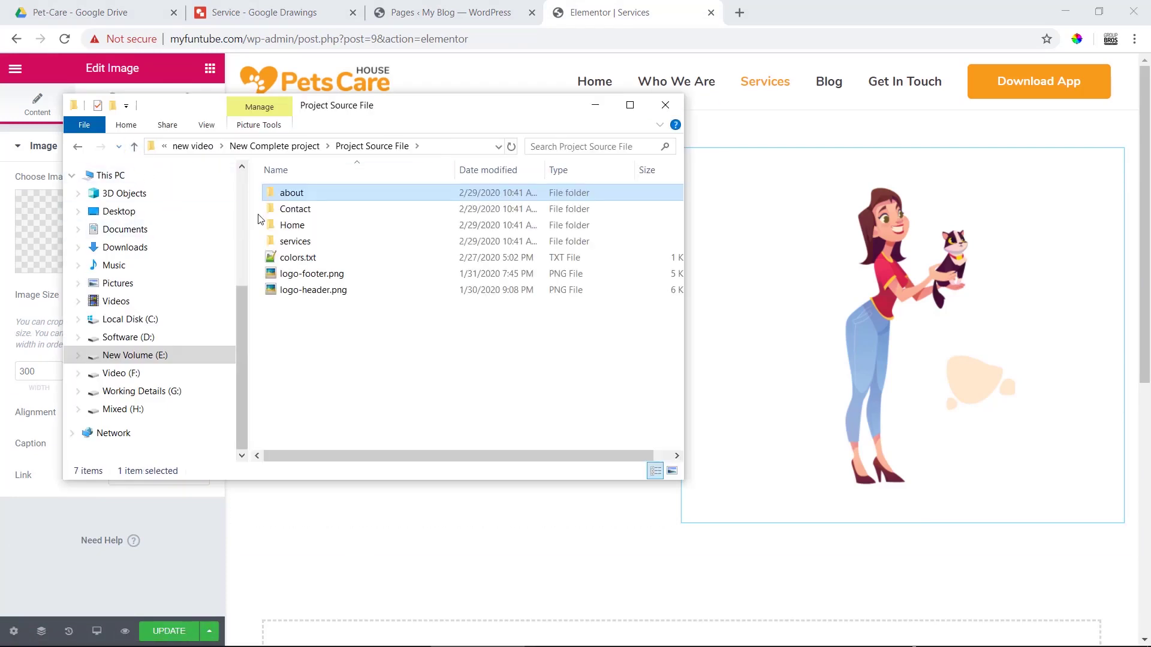
{"action": "double_click", "coordinate": [306, 241]}
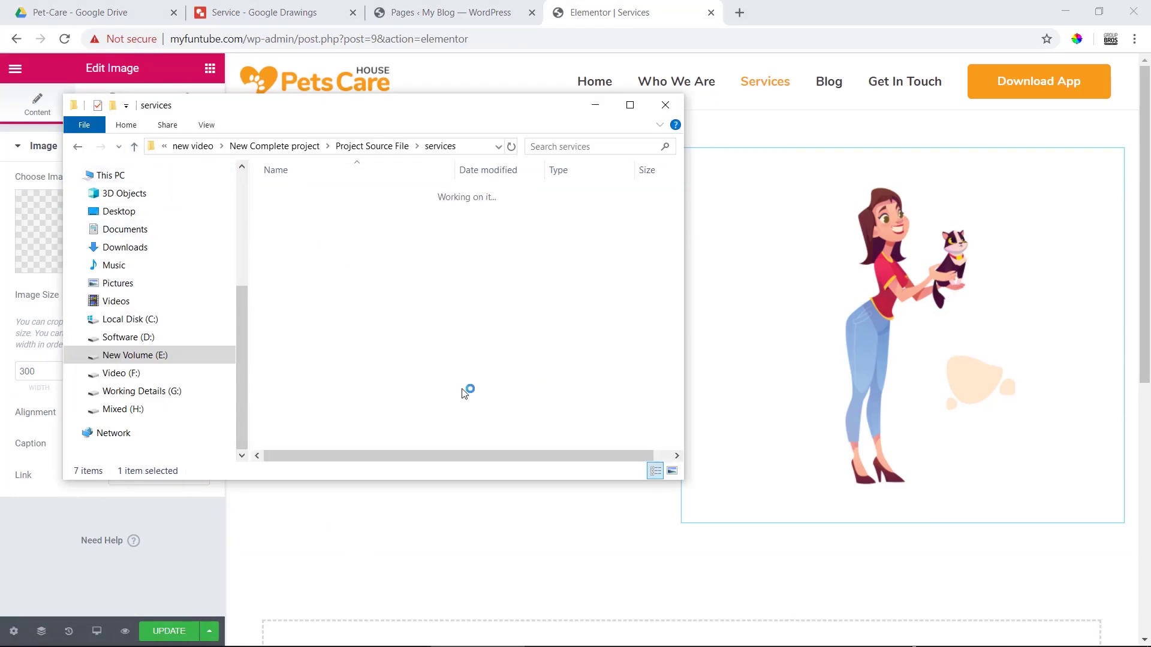
{"action": "left_click_drag", "start_coordinate": [549, 282], "coordinate": [308, 176]}
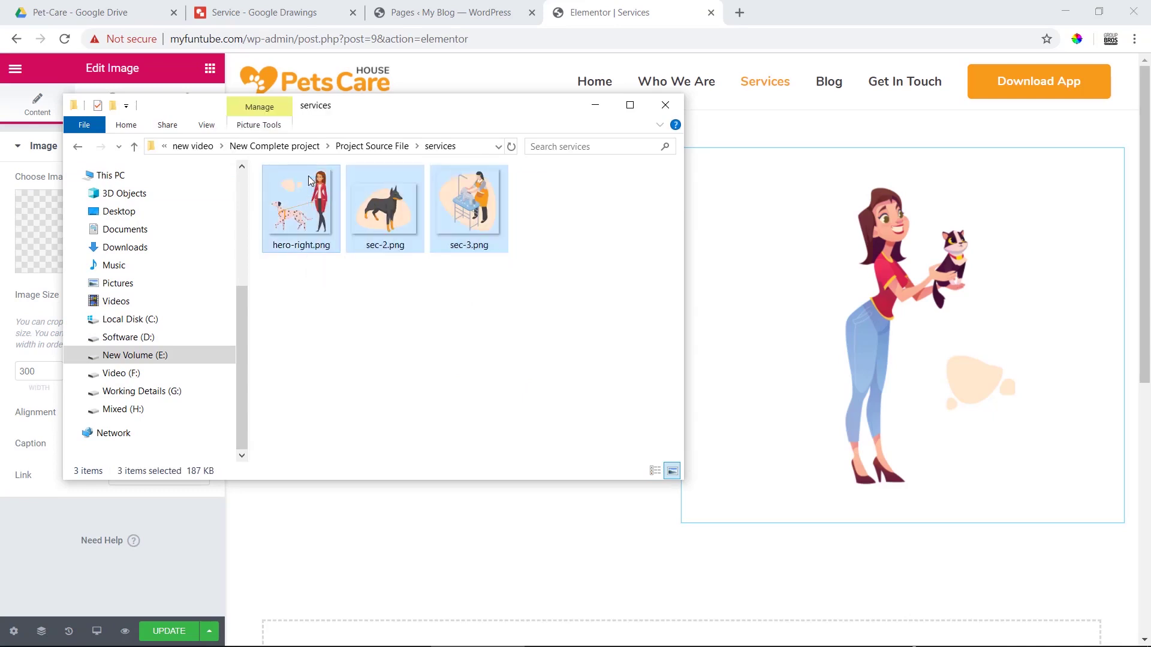
Step: Drag the three service images into Insert Media to upload them, then close the dialog
{"action": "left_click", "coordinate": [647, 7]}
{"action": "left_click", "coordinate": [154, 262]}
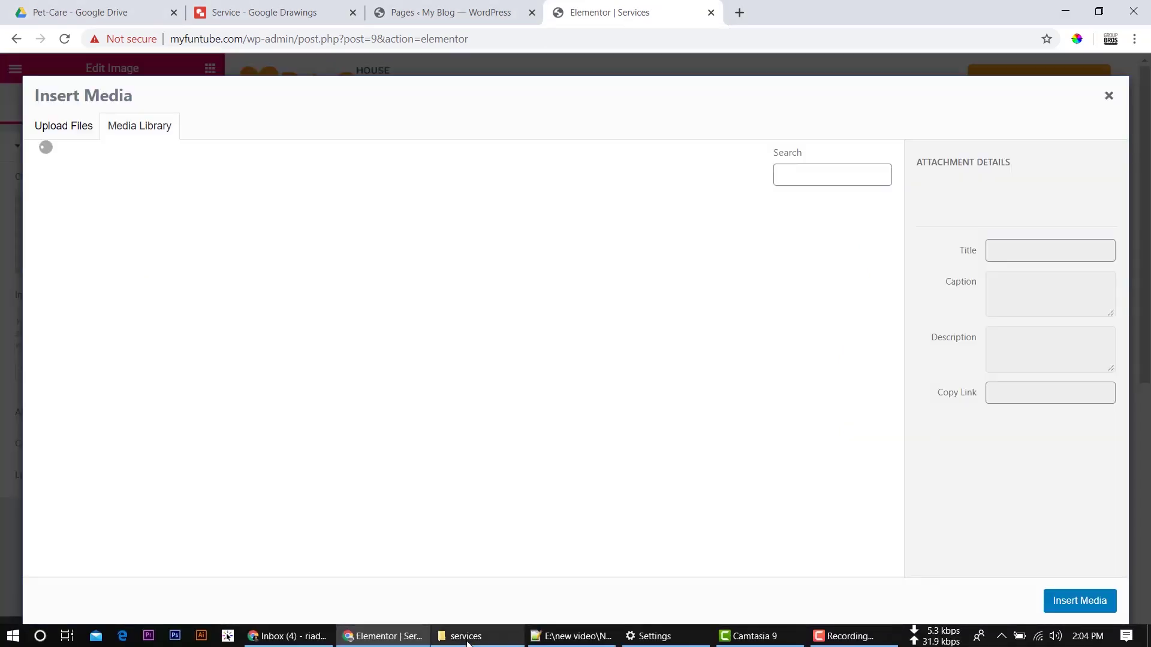
{"action": "left_click", "coordinate": [467, 643]}
{"action": "left_click_drag", "start_coordinate": [381, 216], "coordinate": [744, 338]}
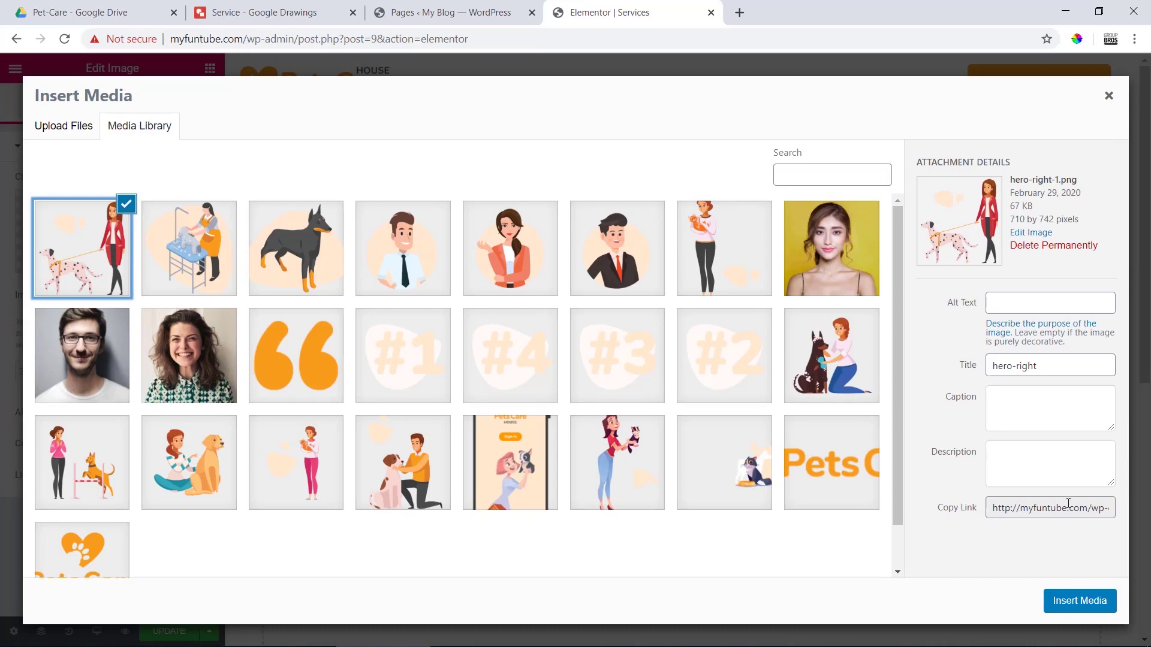
{"action": "left_click", "coordinate": [1090, 605]}
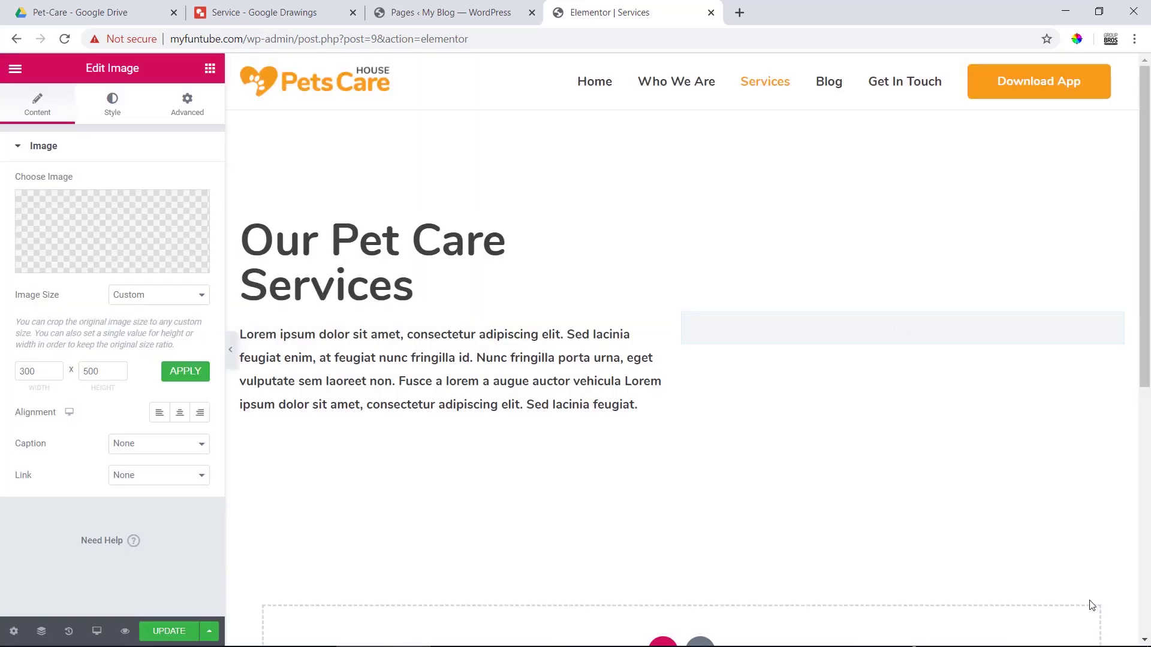
Step: Sample the mockup's light grey hero background with the eyedropper and copy its F4F4F4 code
{"action": "left_click", "coordinate": [410, 12]}
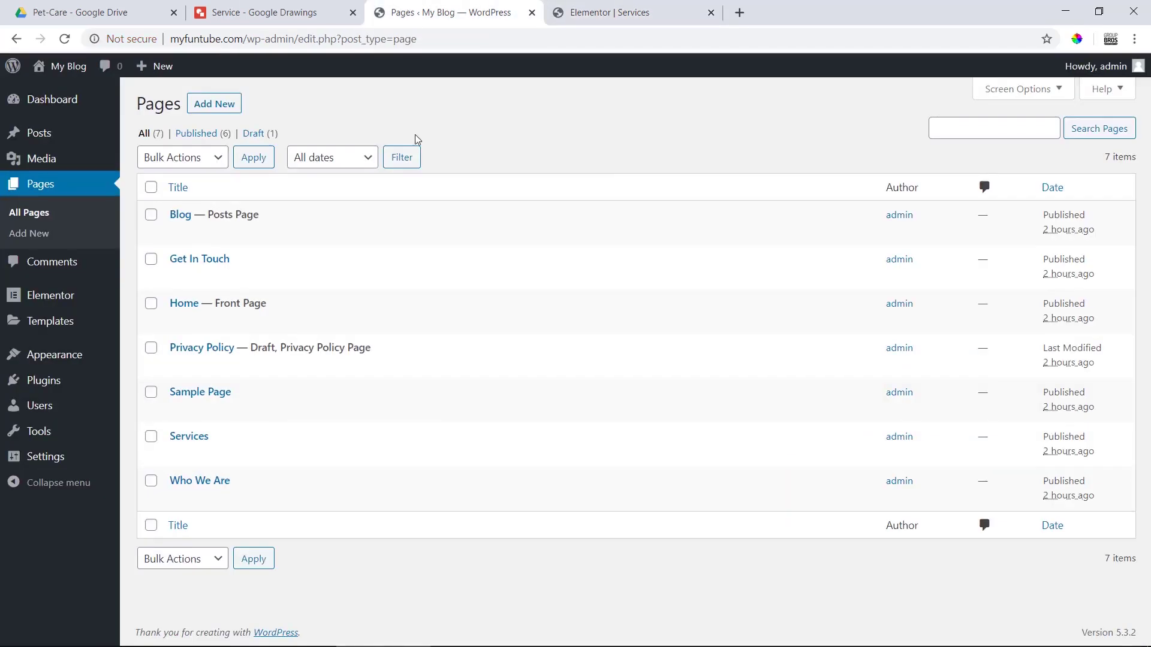
{"action": "left_click", "coordinate": [260, 12]}
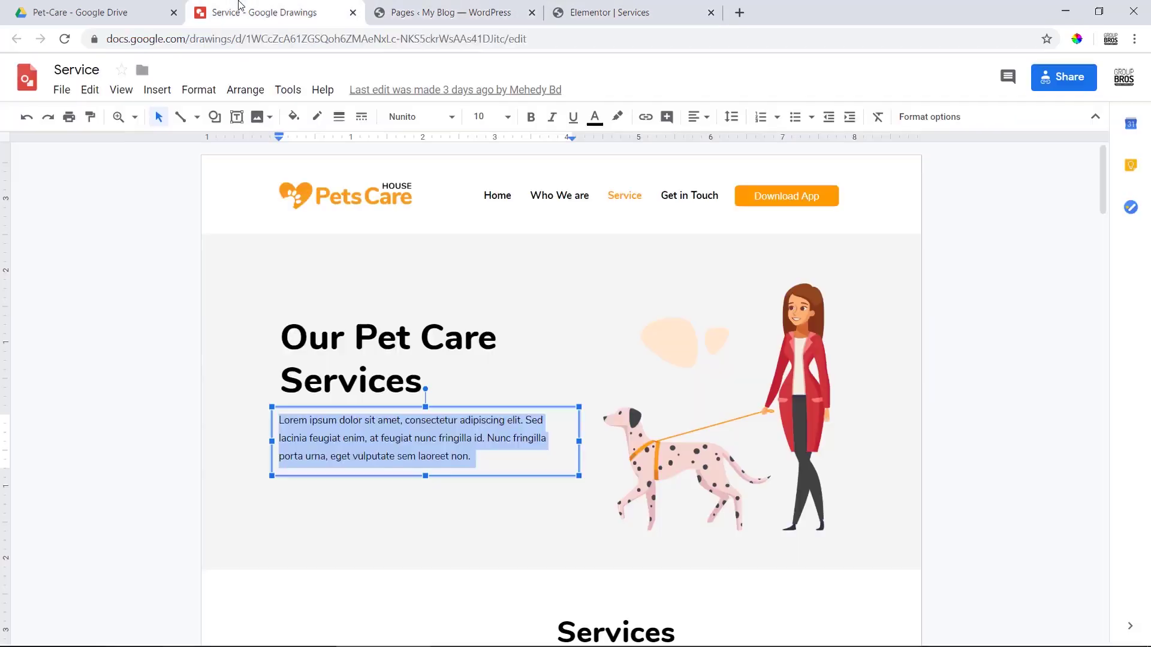
{"action": "left_click", "coordinate": [1061, 323]}
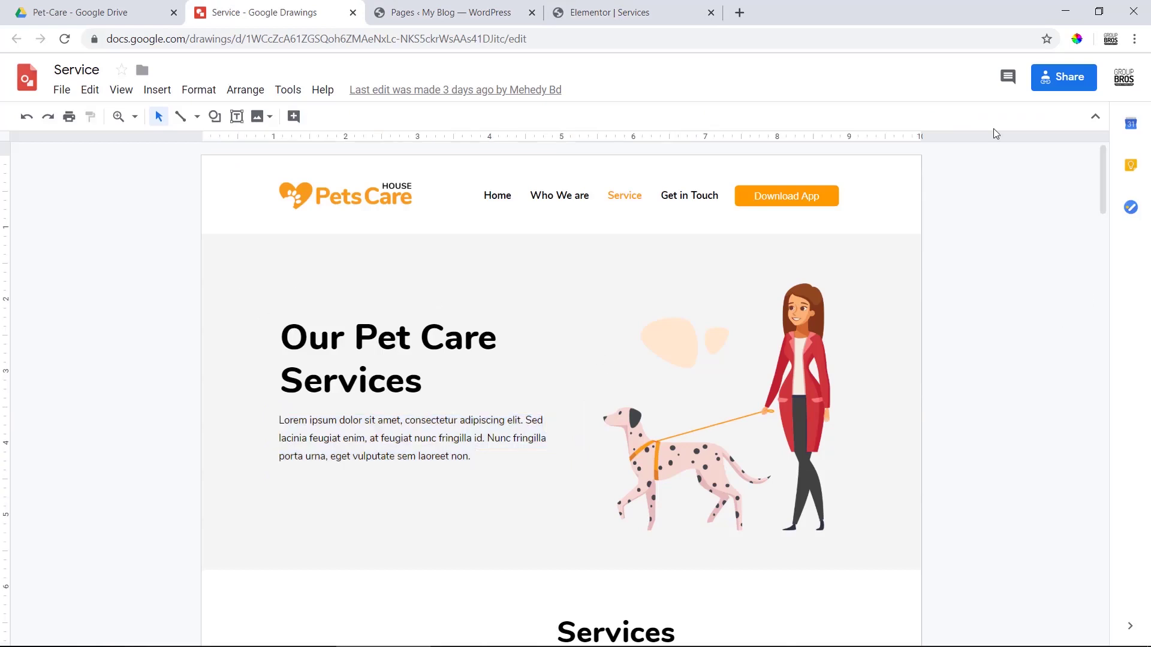
{"action": "left_click", "coordinate": [1074, 41]}
{"action": "left_click", "coordinate": [575, 284]}
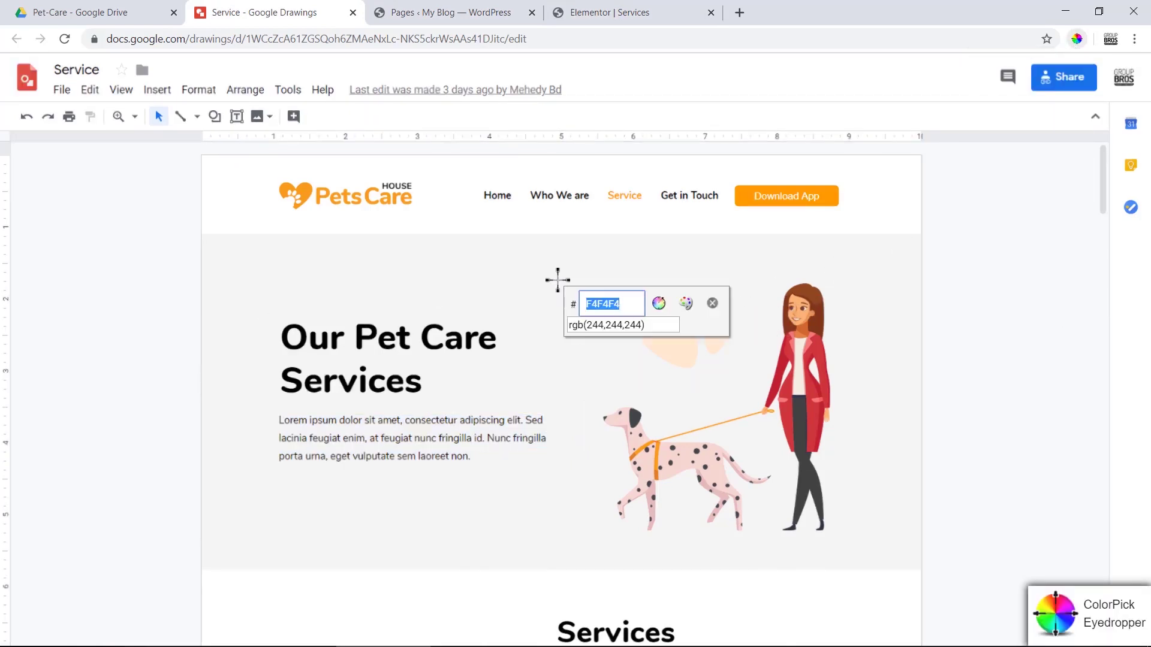
{"action": "right_click", "coordinate": [611, 309]}
{"action": "left_click", "coordinate": [631, 320]}
{"action": "left_click", "coordinate": [713, 304]}
{"action": "left_click", "coordinate": [447, 13]}
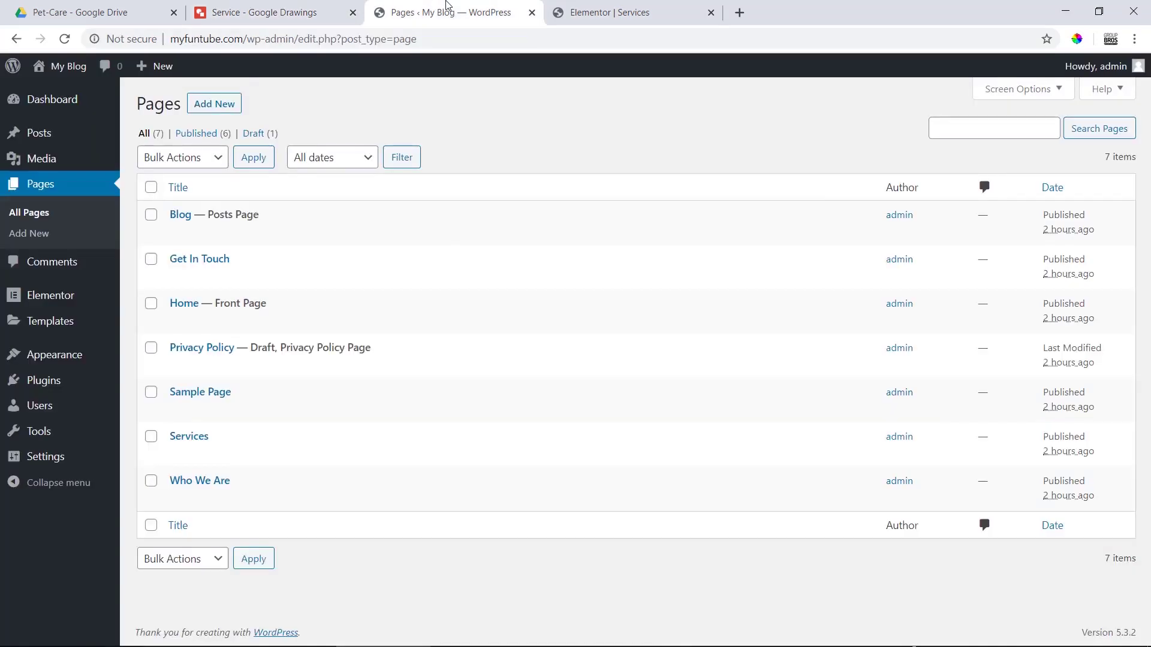
{"action": "left_click", "coordinate": [552, 16]}
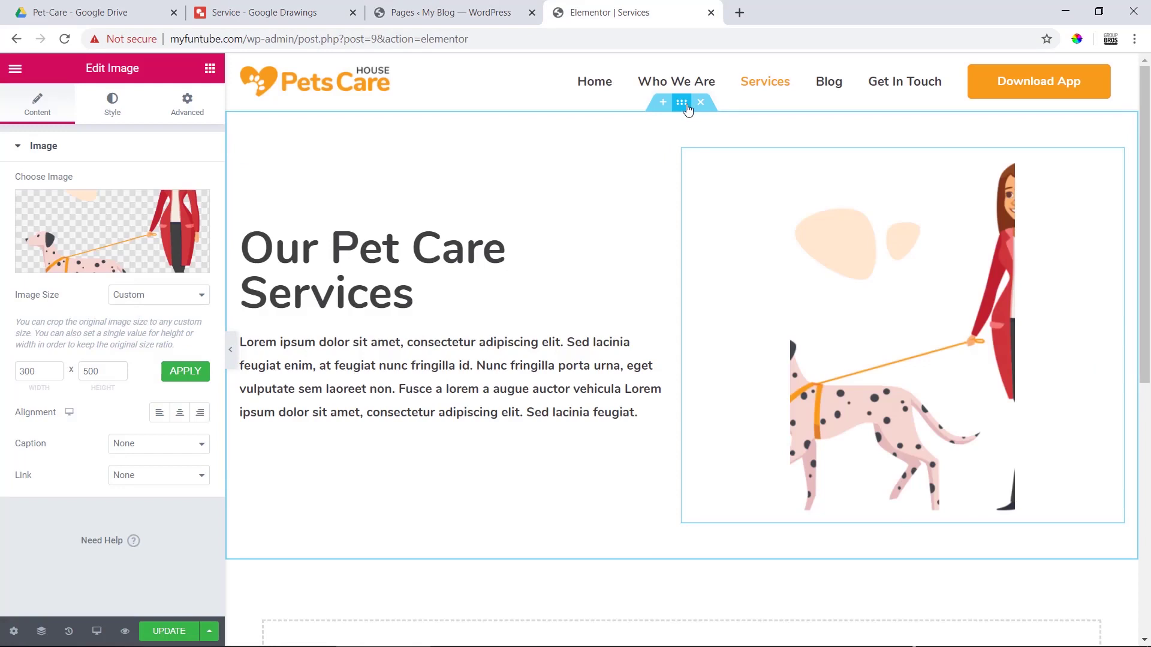
Step: Give the hero section a classic background colour of F4F4F4 and select the dog-walker image
{"action": "left_click", "coordinate": [686, 107]}
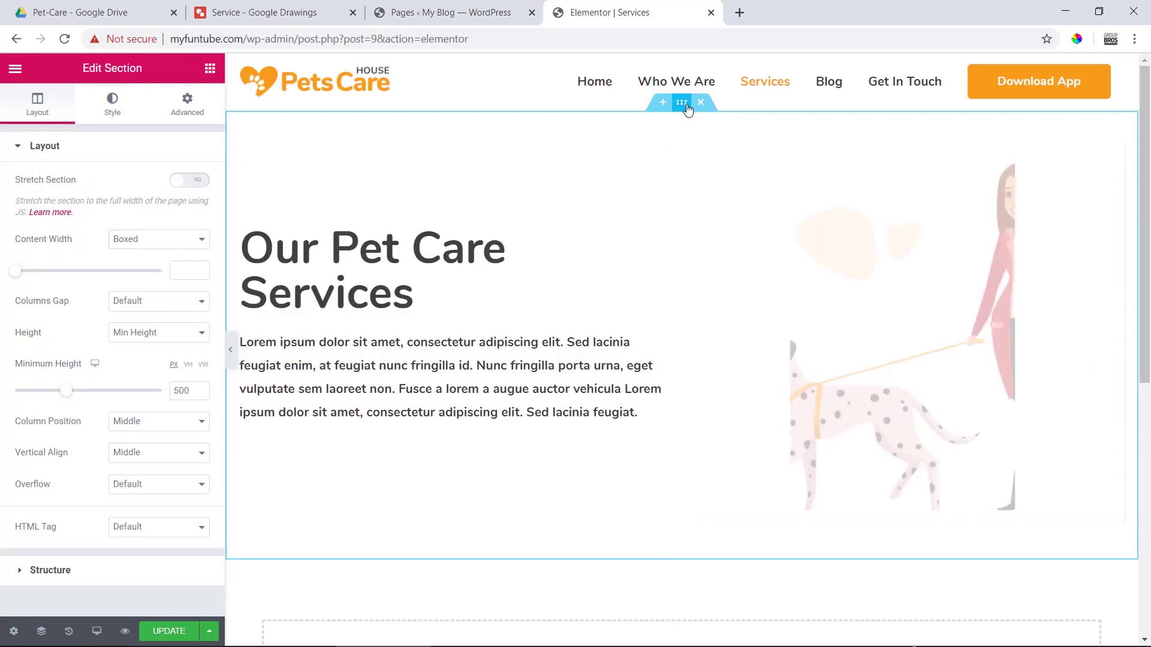
{"action": "left_click", "coordinate": [110, 119]}
{"action": "left_click", "coordinate": [140, 219]}
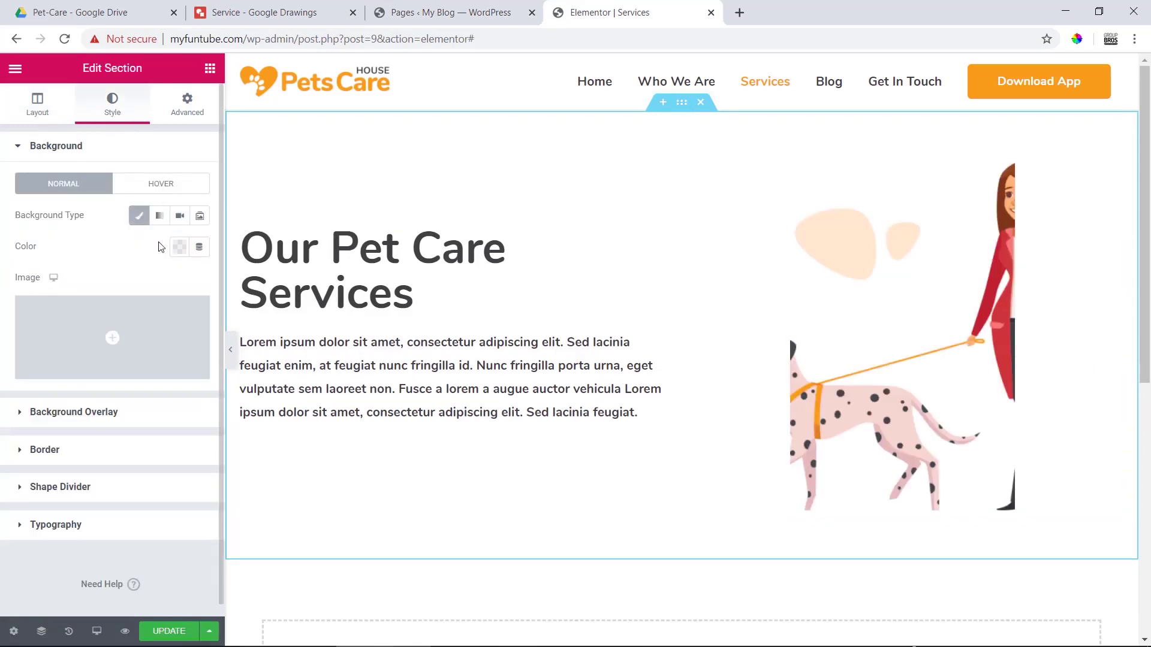
{"action": "left_click", "coordinate": [177, 246]}
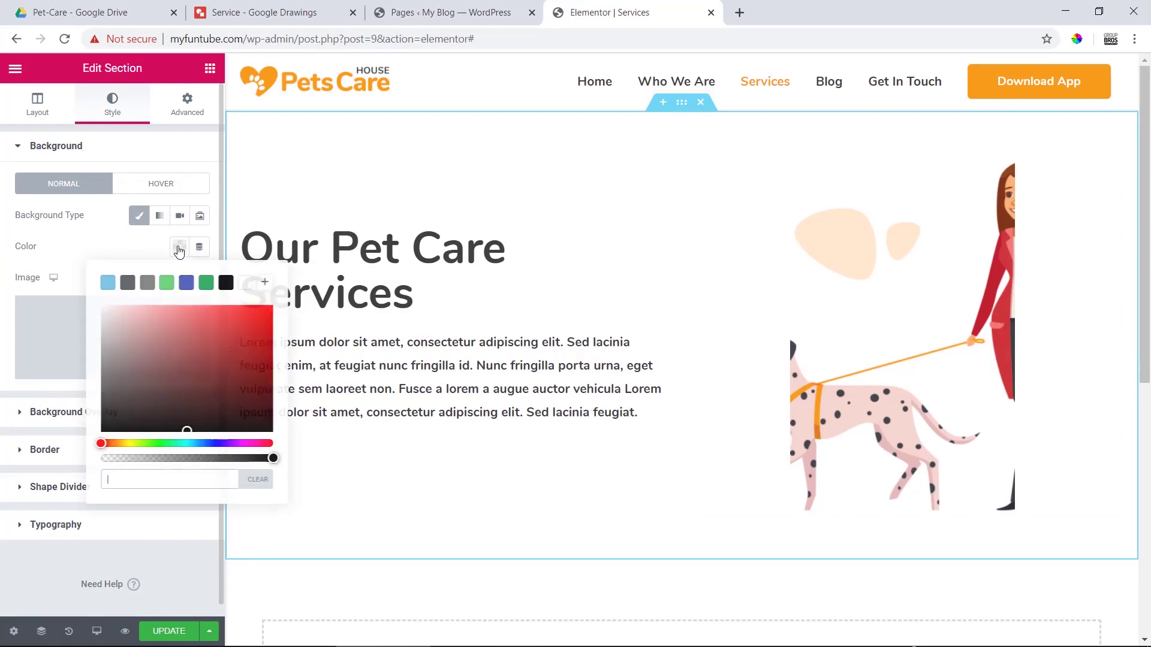
{"action": "right_click", "coordinate": [154, 478]}
{"action": "left_click", "coordinate": [212, 370]}
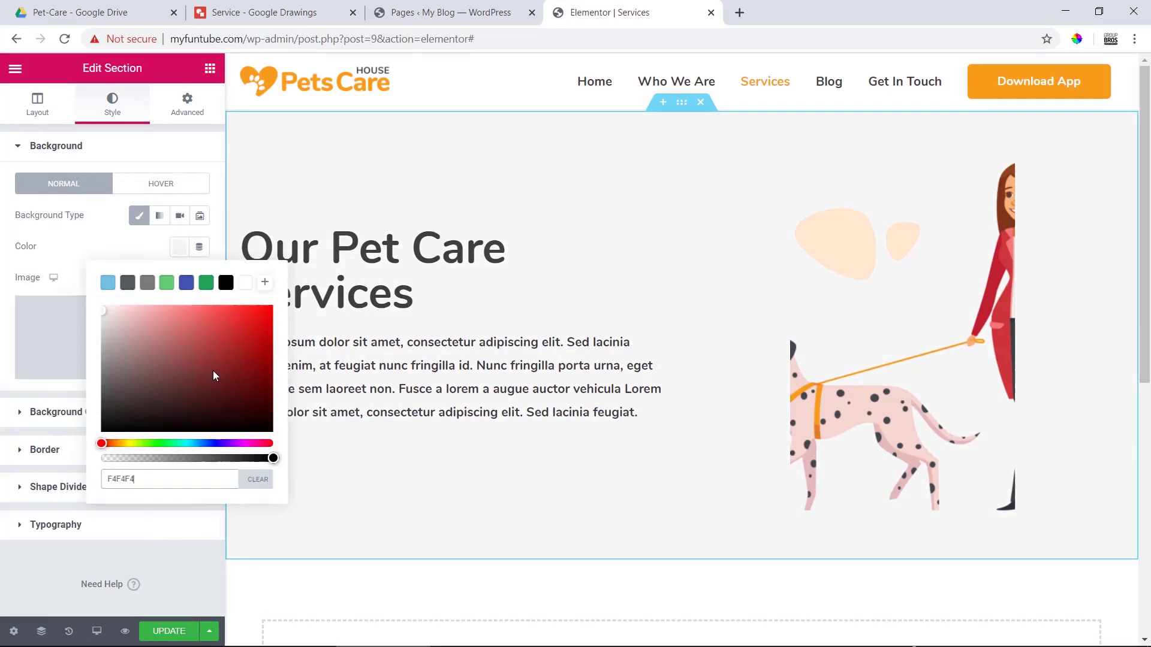
{"action": "left_click", "coordinate": [124, 246]}
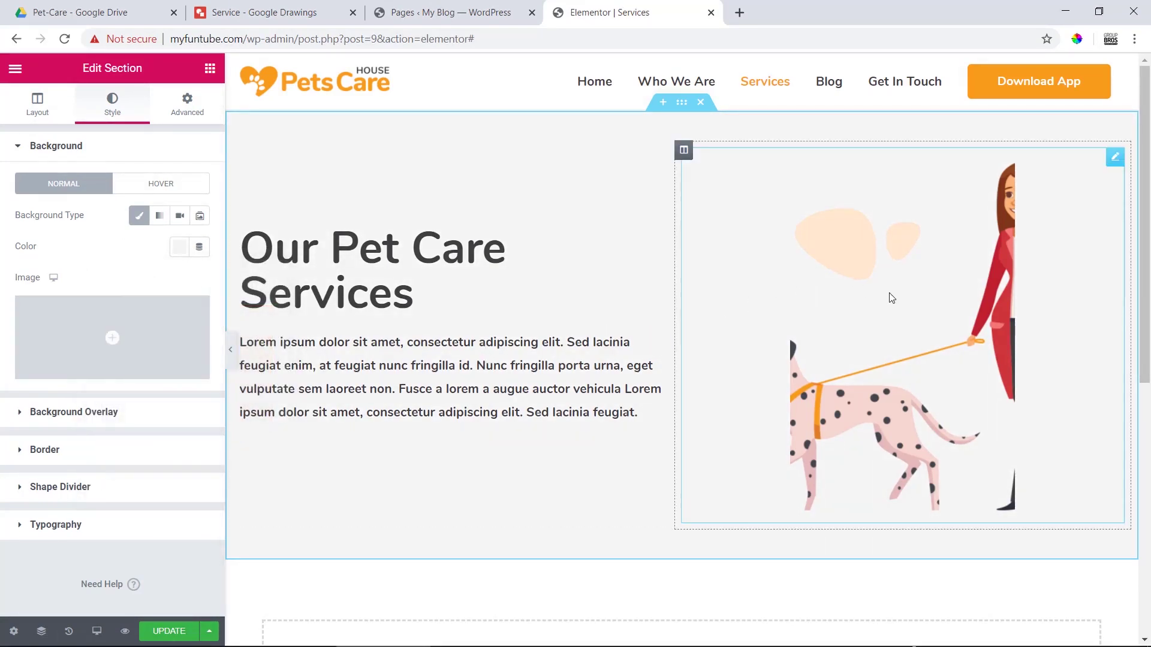
{"action": "left_click", "coordinate": [913, 332]}
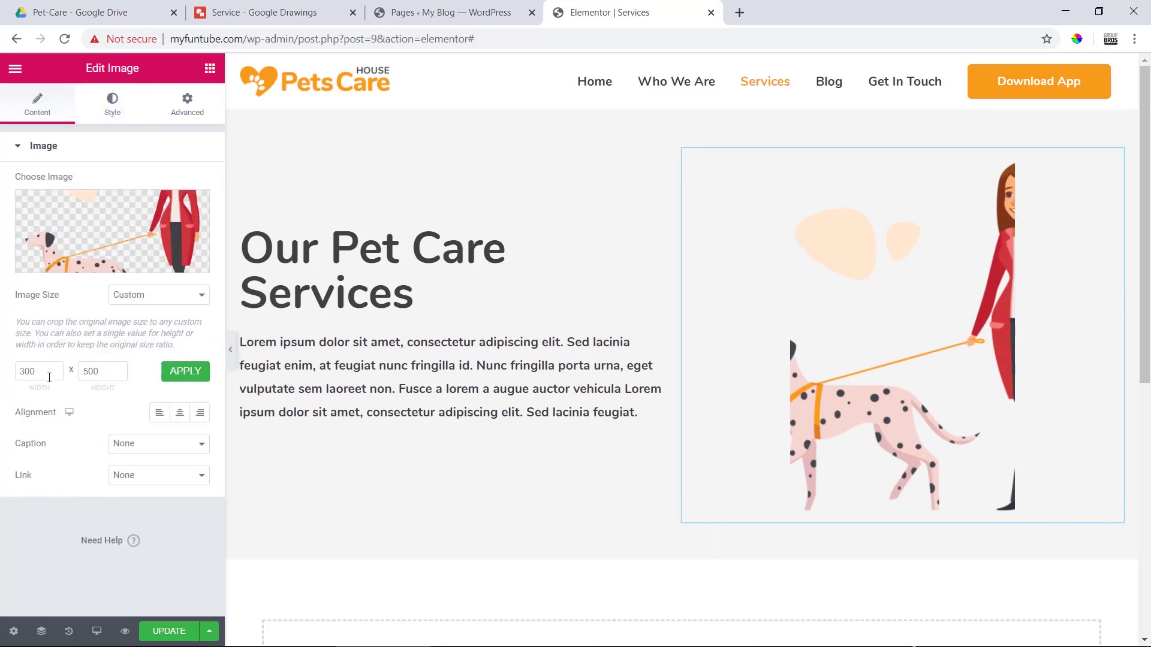
Step: Clear the custom width, set the hero image to Medium Large 768 and preview the result
{"action": "left_click_drag", "start_coordinate": [49, 378], "coordinate": [6, 379]}
{"action": "key", "text": "BackSpace"}
{"action": "left_click", "coordinate": [151, 302]}
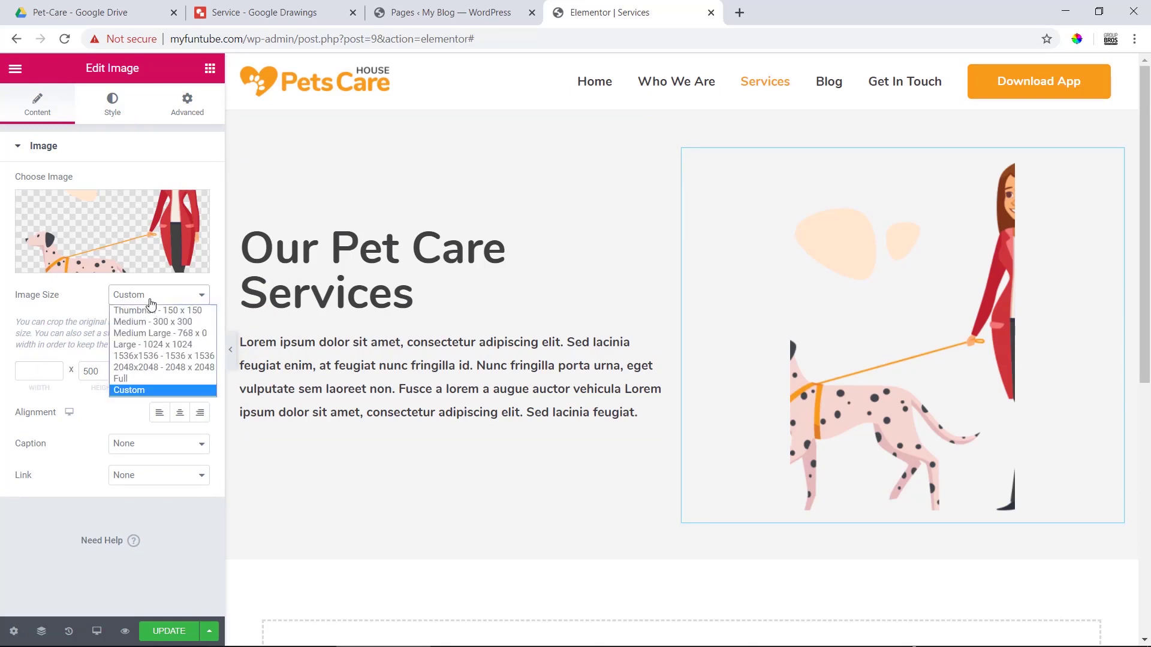
{"action": "left_click", "coordinate": [173, 332]}
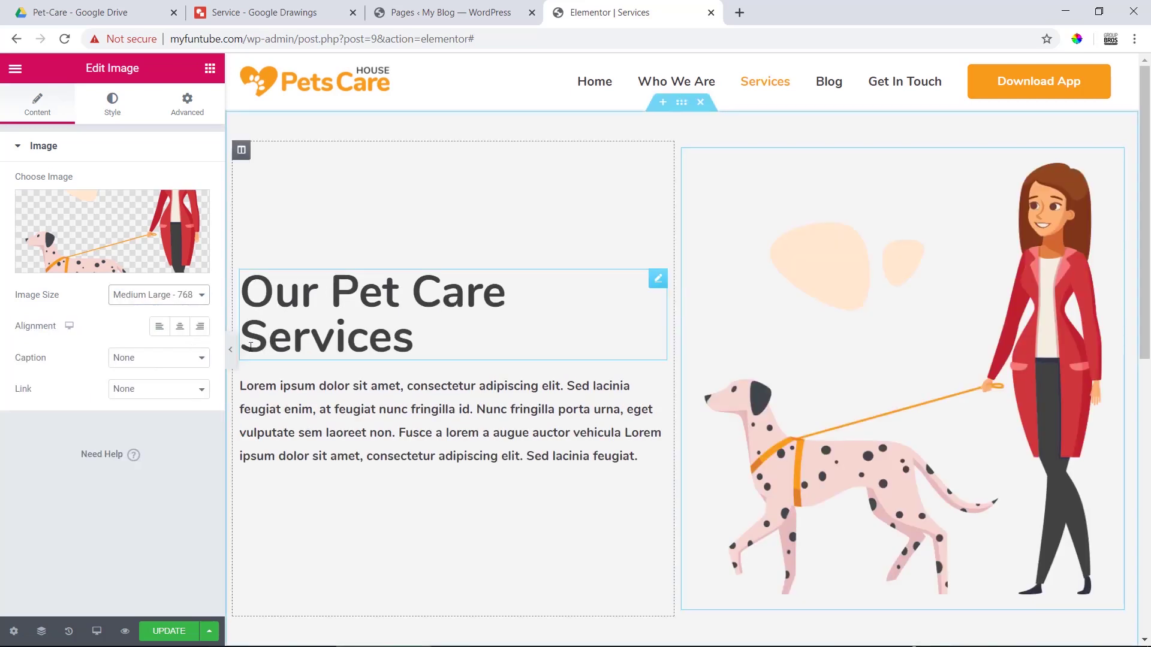
{"action": "left_click", "coordinate": [230, 348]}
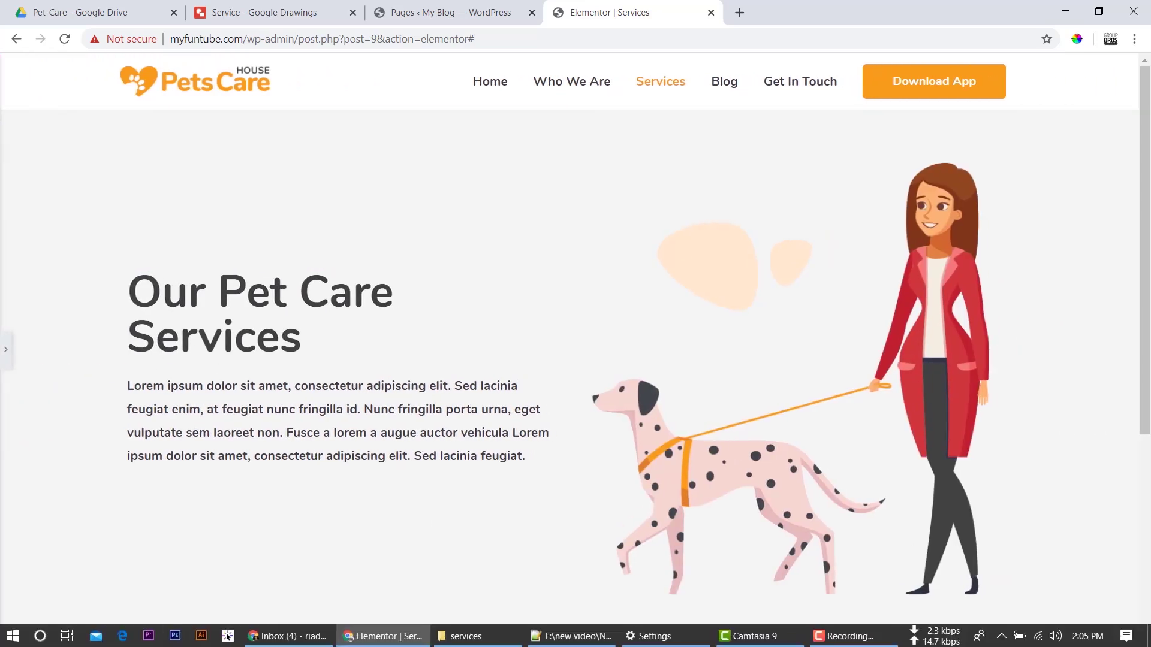
{"action": "scroll", "coordinate": [477, 408], "scroll_direction": "down", "scroll_amount": 3}
{"action": "scroll", "coordinate": [548, 396], "scroll_direction": "up", "scroll_amount": 3}
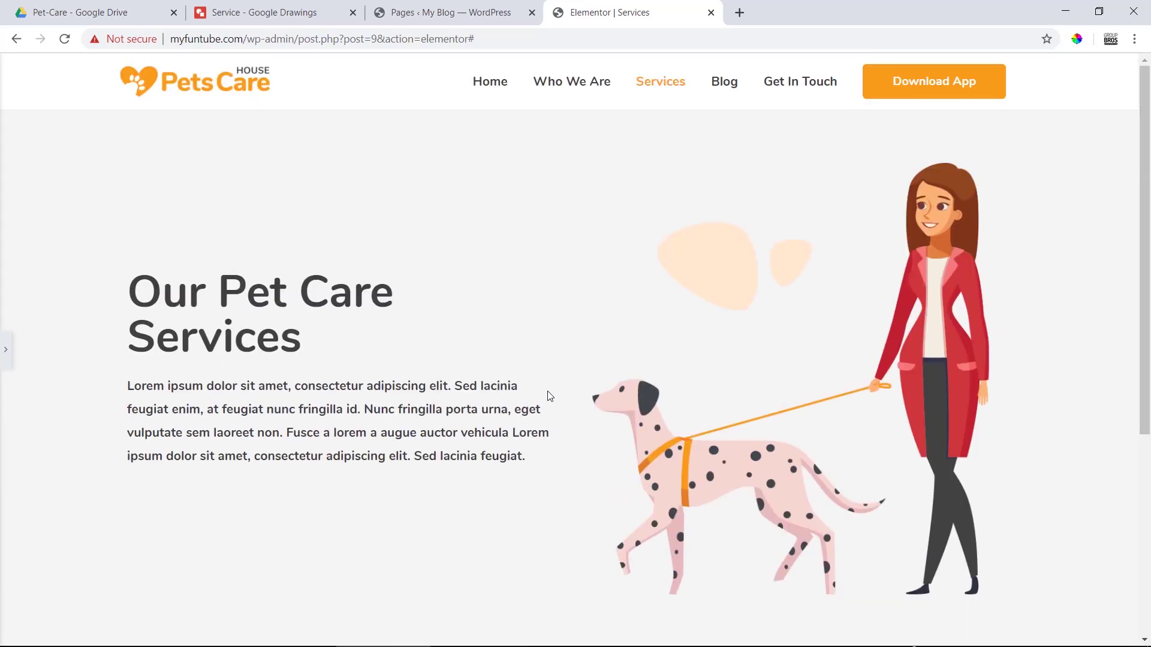
{"action": "left_click", "coordinate": [5, 347]}
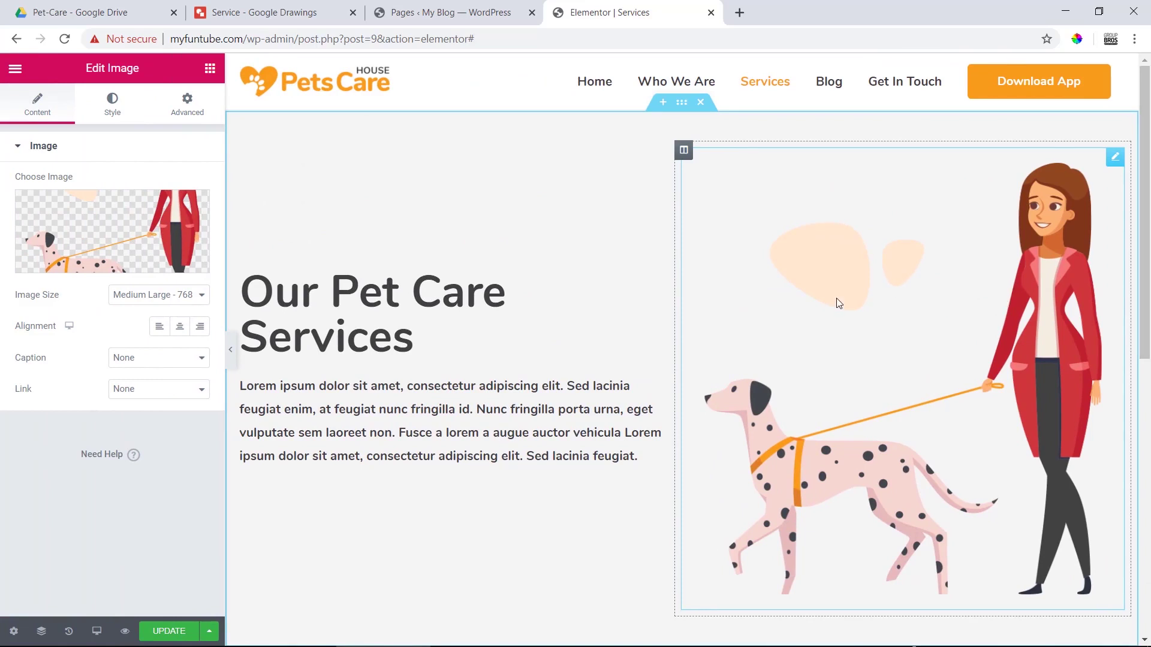
{"action": "scroll", "coordinate": [858, 361], "scroll_direction": "down", "scroll_amount": 3}
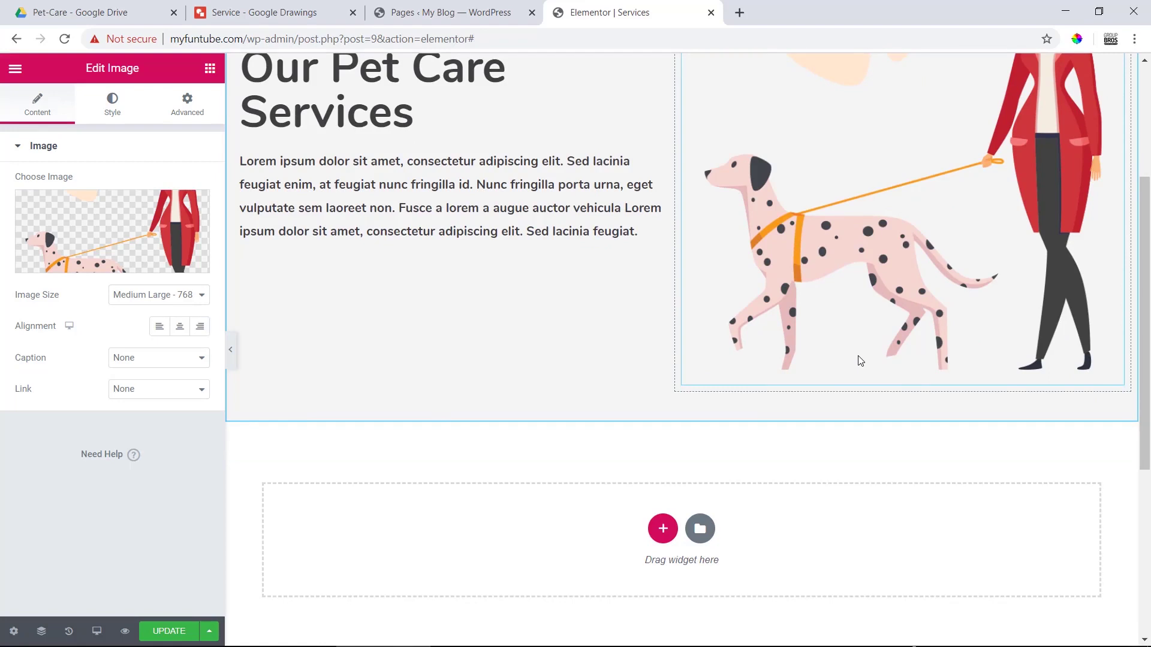
{"action": "scroll", "coordinate": [859, 361], "scroll_direction": "down", "scroll_amount": 3}
{"action": "scroll", "coordinate": [859, 360], "scroll_direction": "up", "scroll_amount": 5}
{"action": "scroll", "coordinate": [857, 361], "scroll_direction": "down", "scroll_amount": 5}
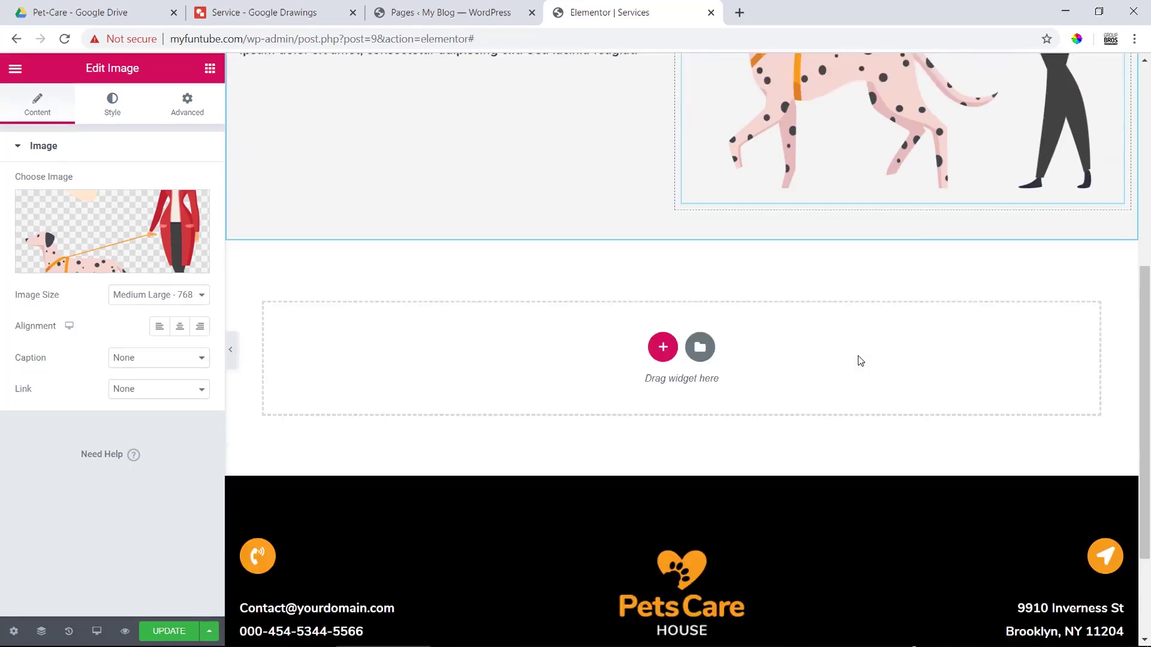
{"action": "scroll", "coordinate": [394, 255], "scroll_direction": "down", "scroll_amount": 1}
{"action": "scroll", "coordinate": [393, 255], "scroll_direction": "up", "scroll_amount": 2}
{"action": "scroll", "coordinate": [507, 306], "scroll_direction": "up", "scroll_amount": 5}
{"action": "scroll", "coordinate": [507, 310], "scroll_direction": "down", "scroll_amount": 1}
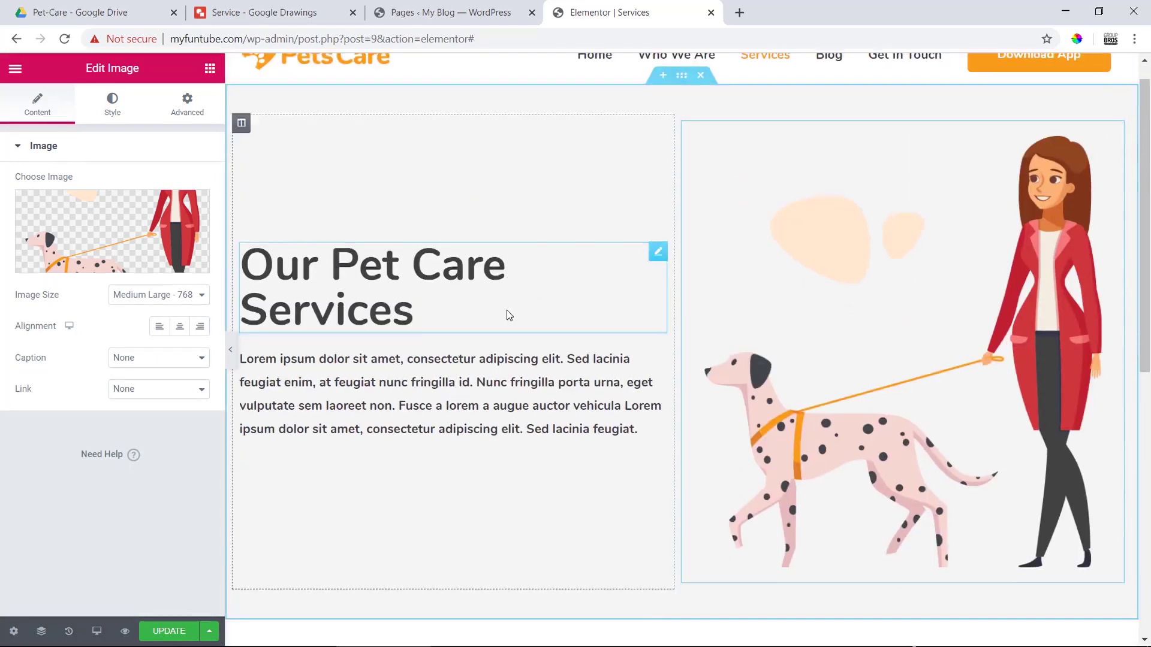
{"action": "scroll", "coordinate": [506, 311], "scroll_direction": "down", "scroll_amount": 5}
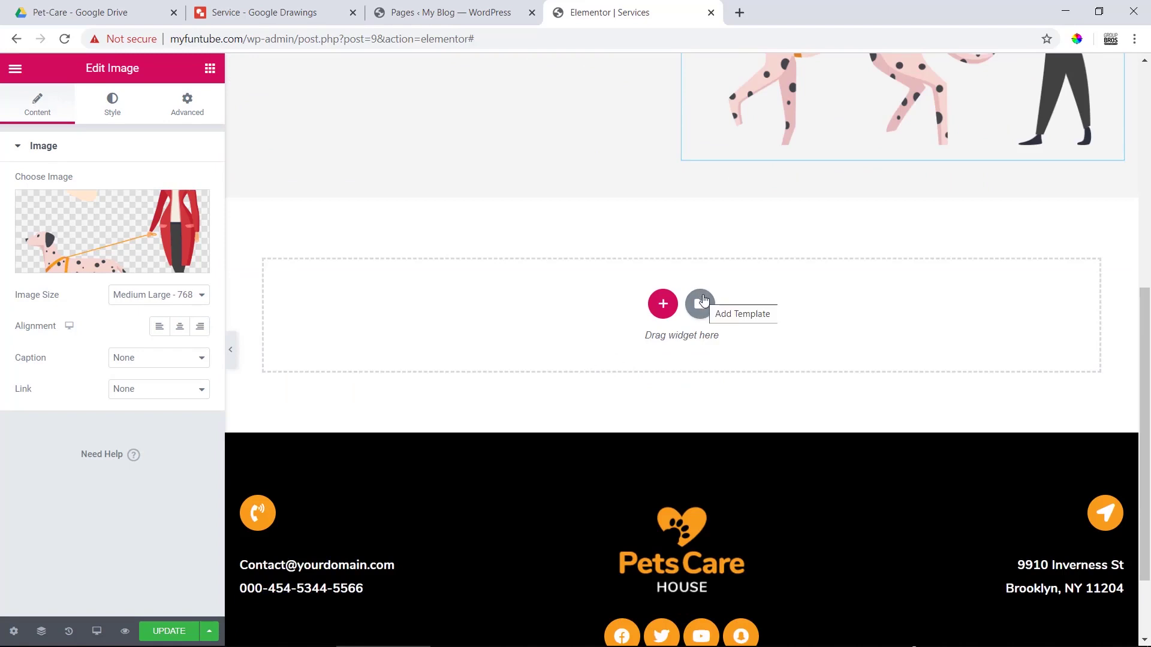
Step: Check the Services title line in the Google Drawings mockup and return to the editor
{"action": "left_click", "coordinate": [322, 11]}
{"action": "double_click", "coordinate": [570, 185]}
{"action": "left_click", "coordinate": [572, 189]}
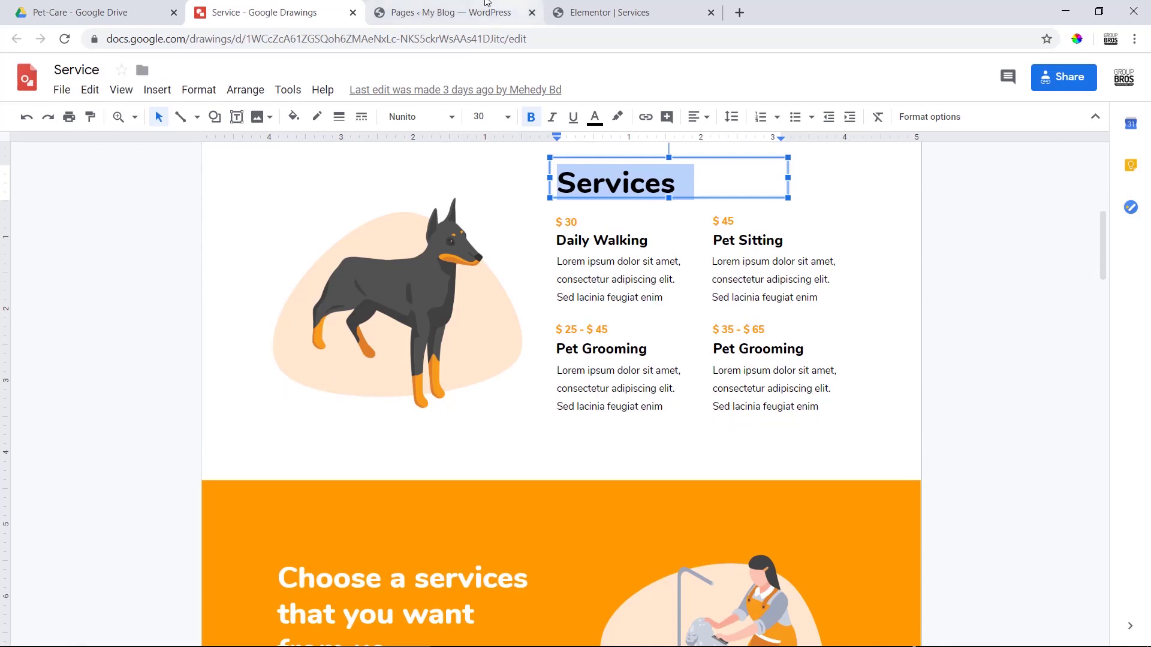
{"action": "left_click", "coordinate": [482, 11]}
{"action": "left_click", "coordinate": [603, 11]}
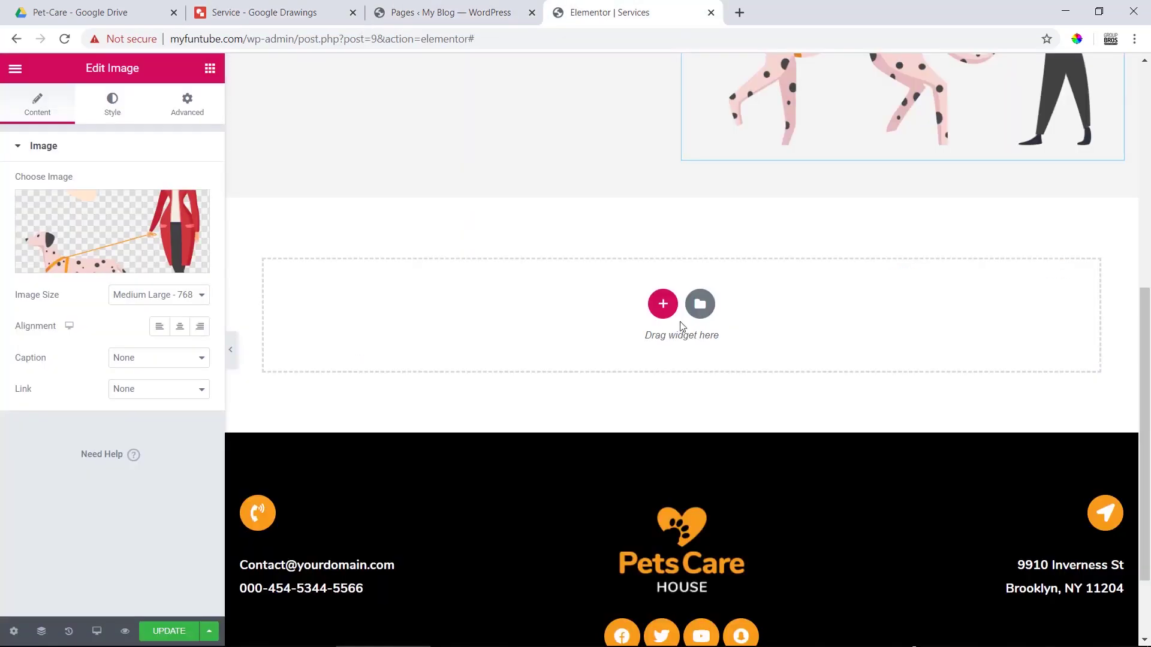
Step: Add a two-column section below the hero with a minimum height of 528
{"action": "left_click", "coordinate": [662, 305]}
{"action": "left_click", "coordinate": [552, 345]}
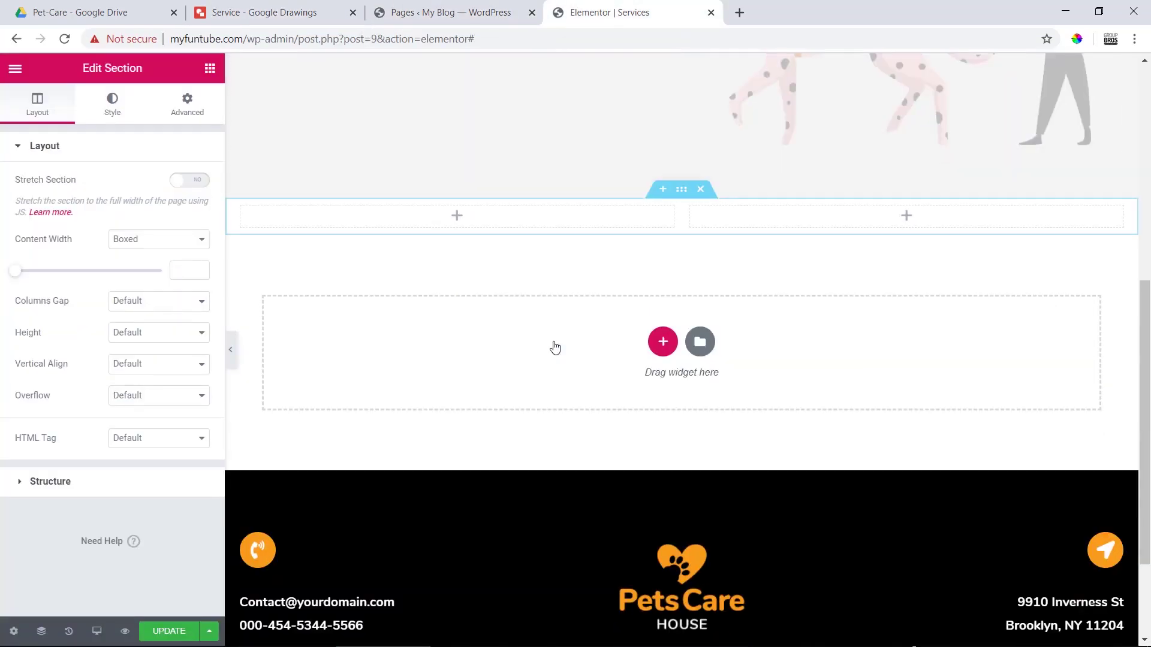
{"action": "left_click", "coordinate": [126, 332]}
{"action": "left_click", "coordinate": [137, 370]}
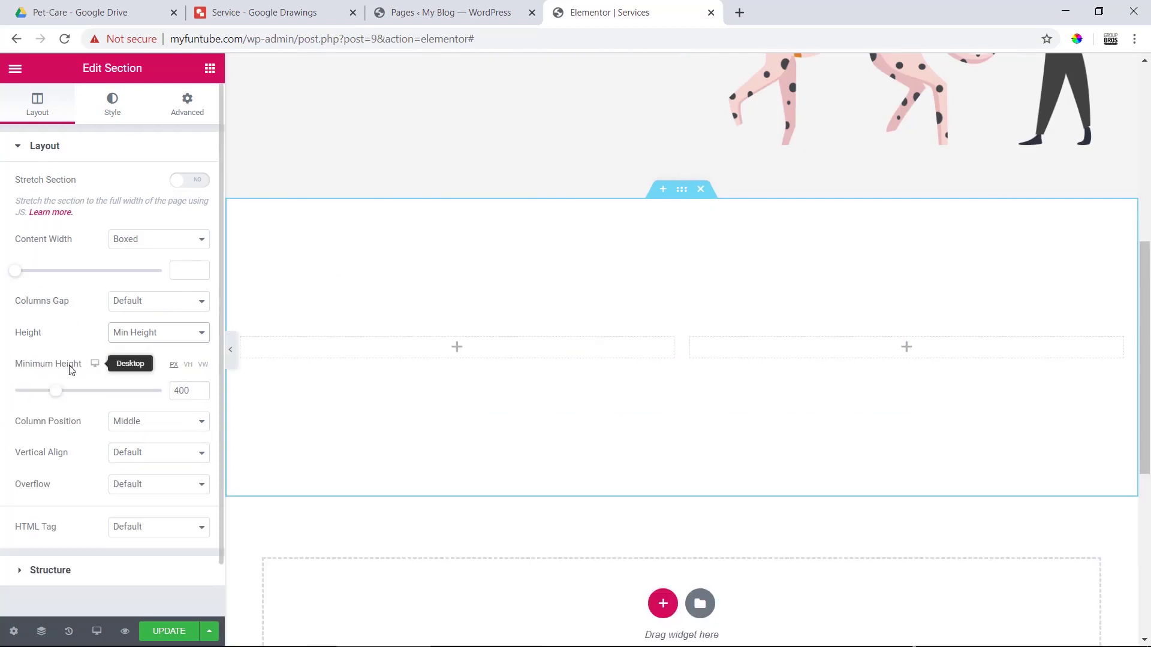
{"action": "left_click_drag", "start_coordinate": [52, 392], "coordinate": [48, 393]}
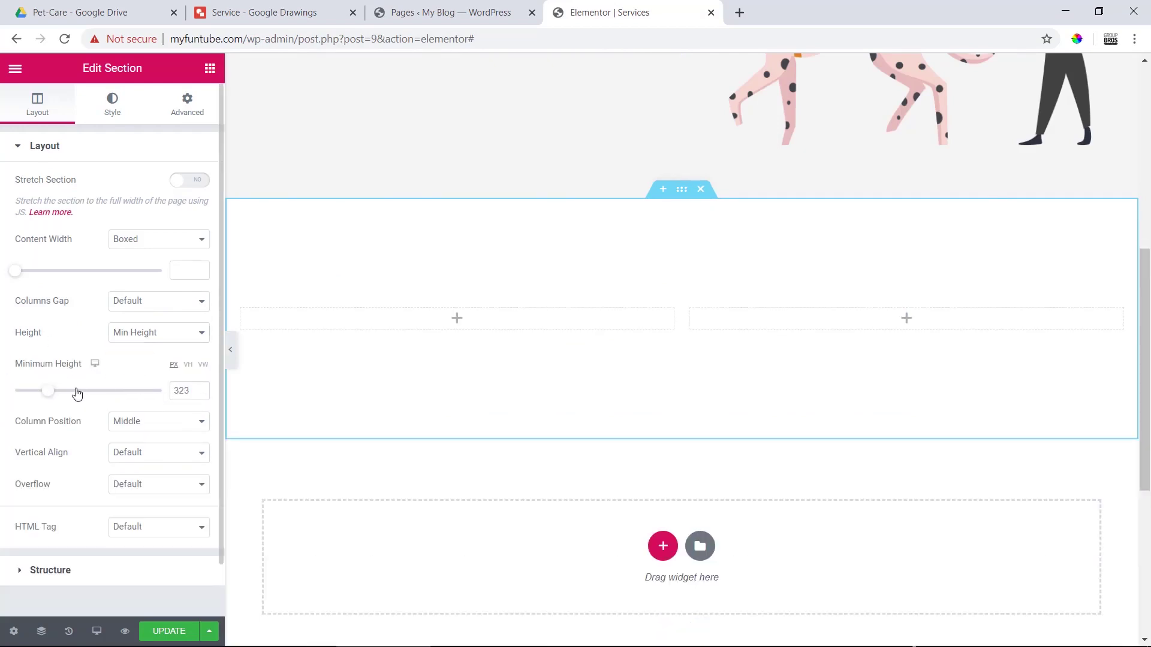
{"action": "left_click_drag", "start_coordinate": [47, 392], "coordinate": [70, 397]}
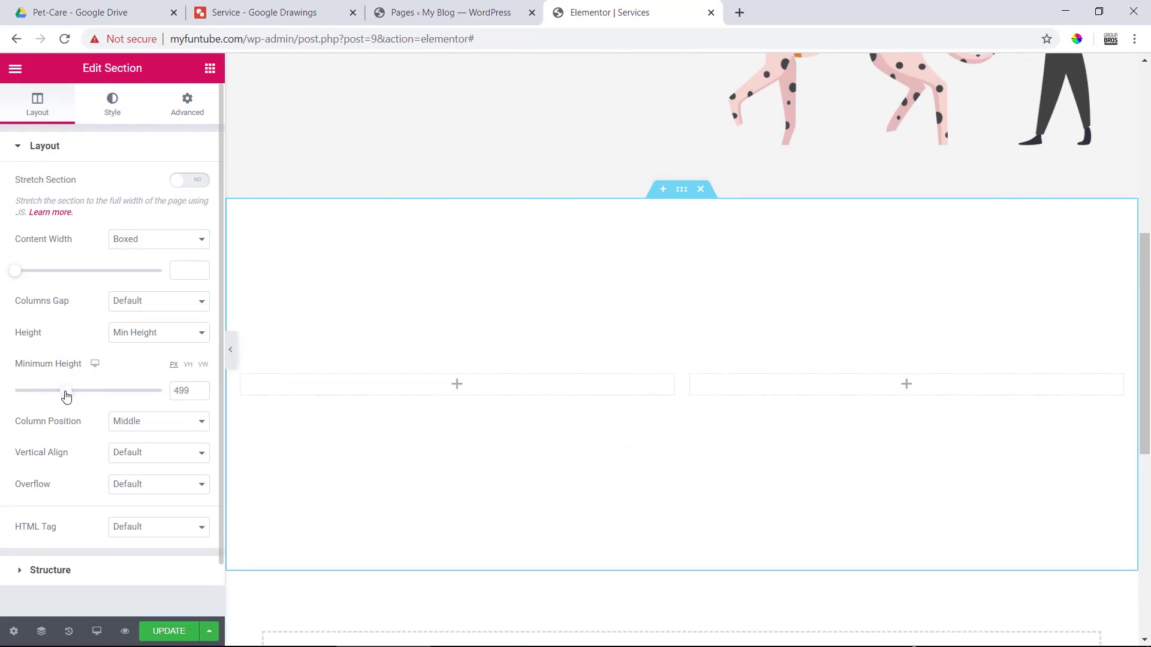
{"action": "left_click", "coordinate": [203, 395]}
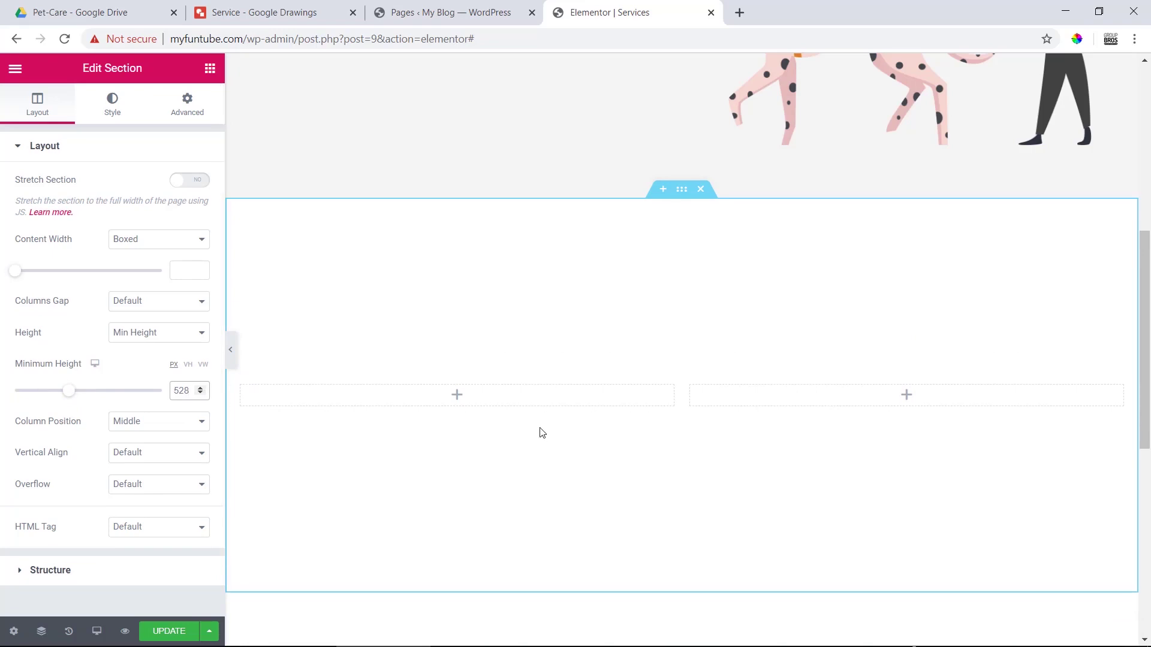
Step: Place an image widget in the left column and insert the Doberman illustration
{"action": "left_click", "coordinate": [468, 9]}
{"action": "left_click", "coordinate": [280, 7]}
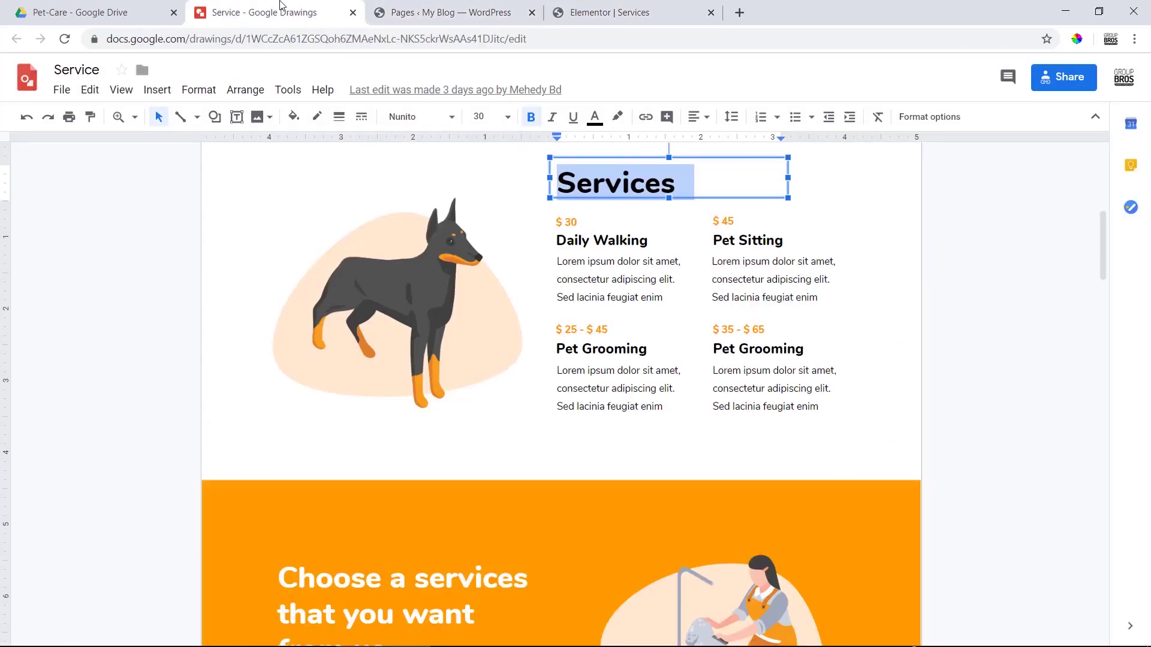
{"action": "left_click", "coordinate": [438, 296]}
{"action": "left_click", "coordinate": [669, 7]}
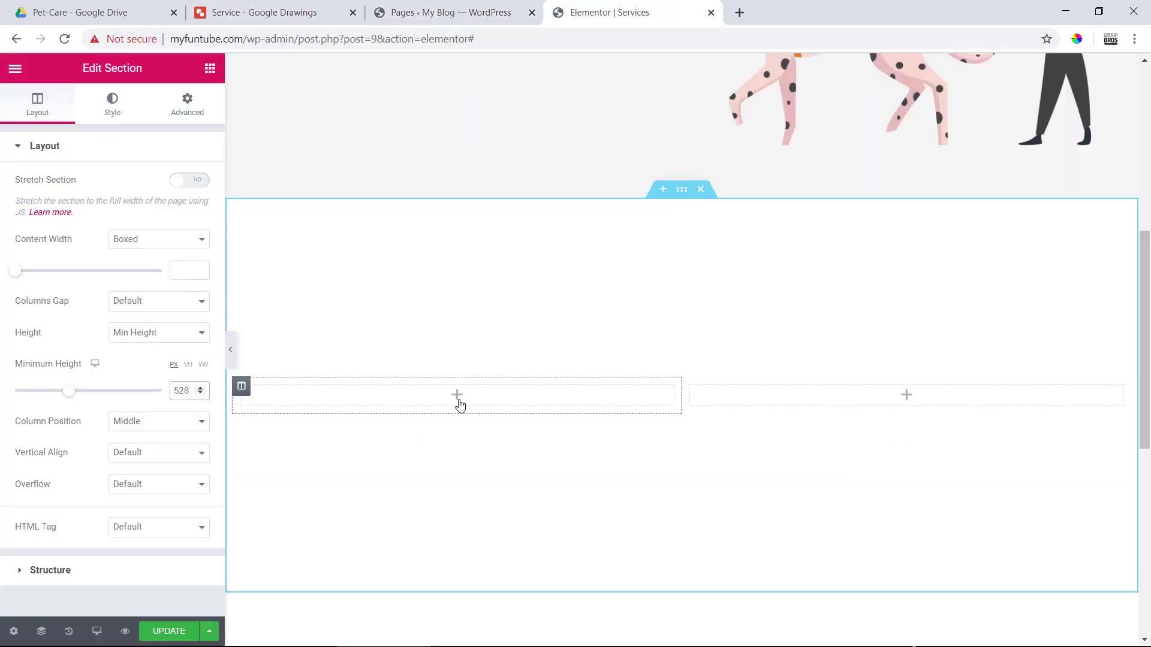
{"action": "left_click", "coordinate": [459, 405]}
{"action": "left_click_drag", "start_coordinate": [58, 277], "coordinate": [454, 405]}
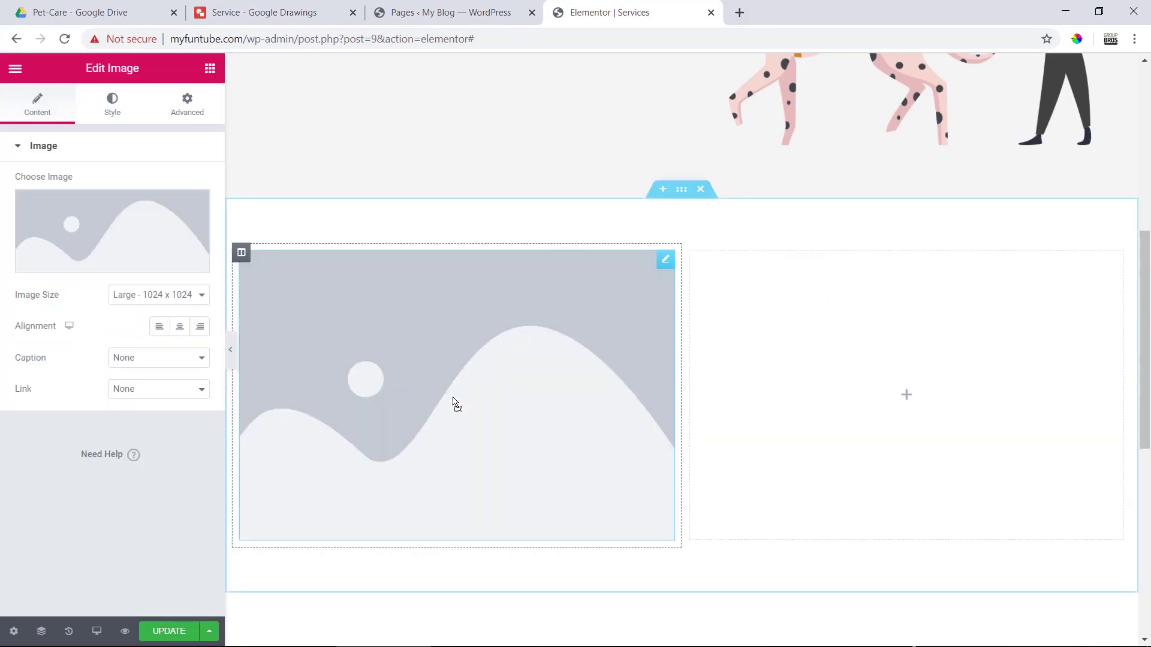
{"action": "left_click", "coordinate": [160, 260]}
{"action": "left_click", "coordinate": [279, 283]}
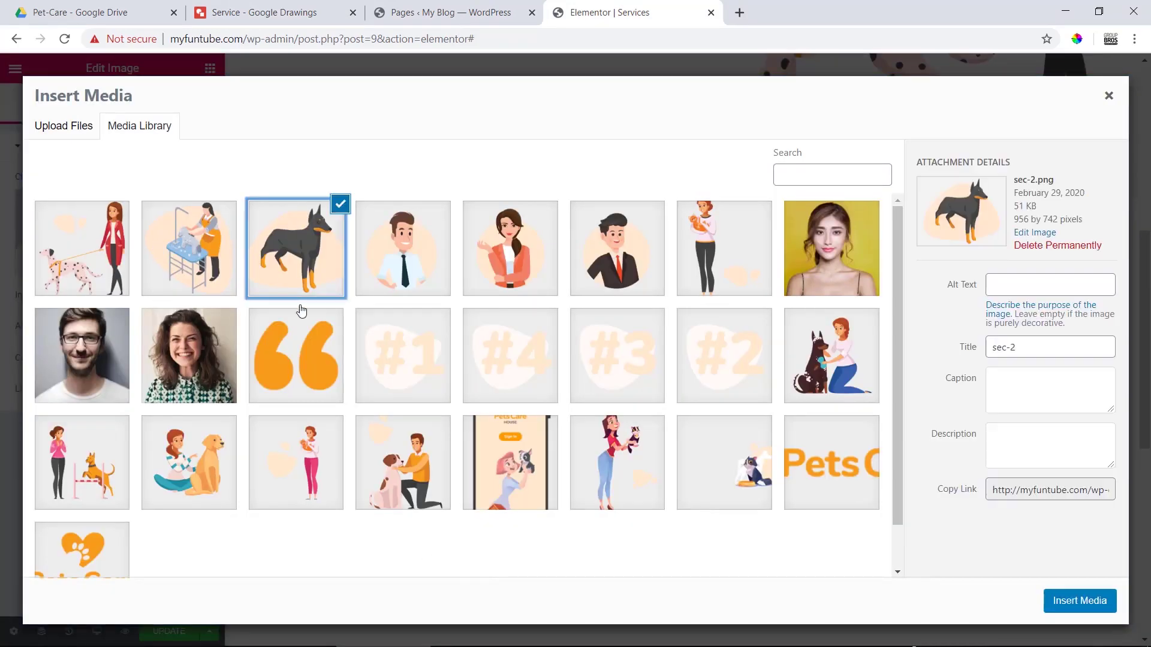
{"action": "left_click", "coordinate": [1078, 601]}
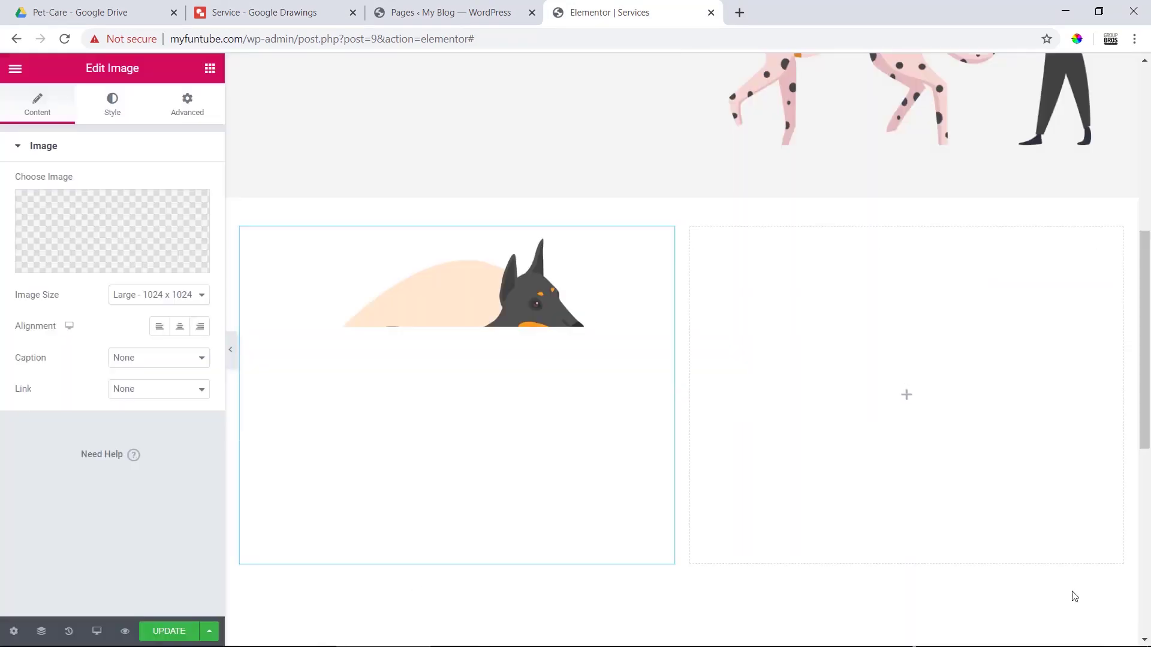
Step: Copy the 'Services' title from the mockup and return to the Elementor widgets list
{"action": "left_click", "coordinate": [437, 13]}
{"action": "key", "text": "ctrl+shift+Tab"}
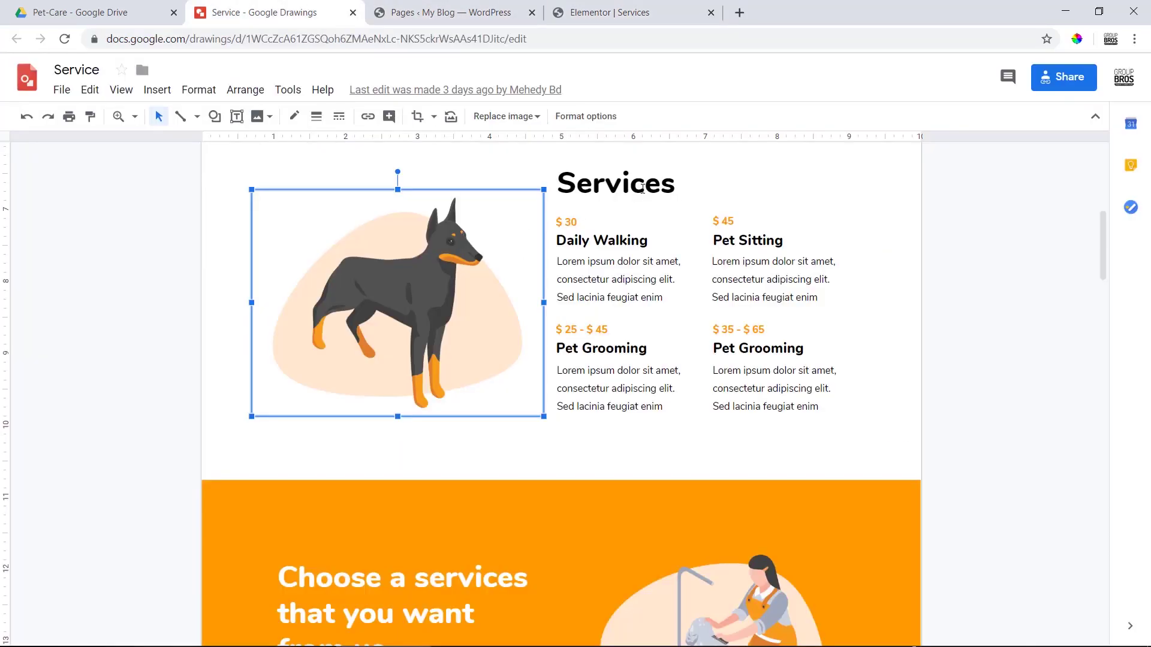
{"action": "double_click", "coordinate": [615, 183]}
{"action": "right_click", "coordinate": [611, 190]}
{"action": "left_click", "coordinate": [634, 225]}
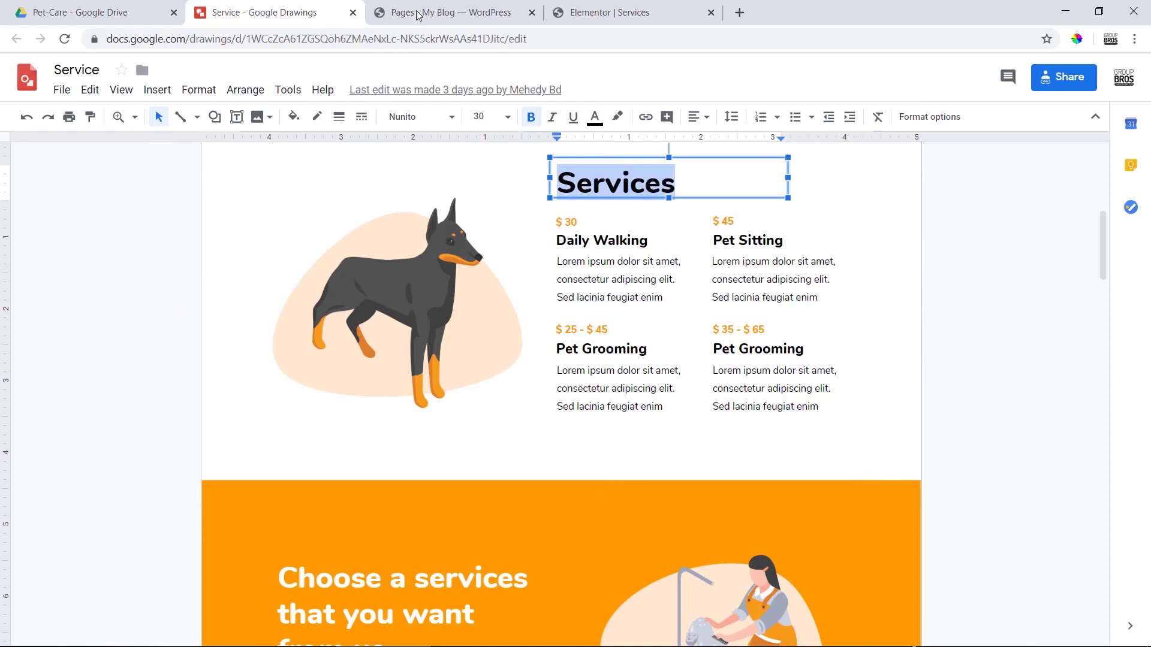
{"action": "left_click", "coordinate": [418, 13]}
{"action": "left_click", "coordinate": [612, 12]}
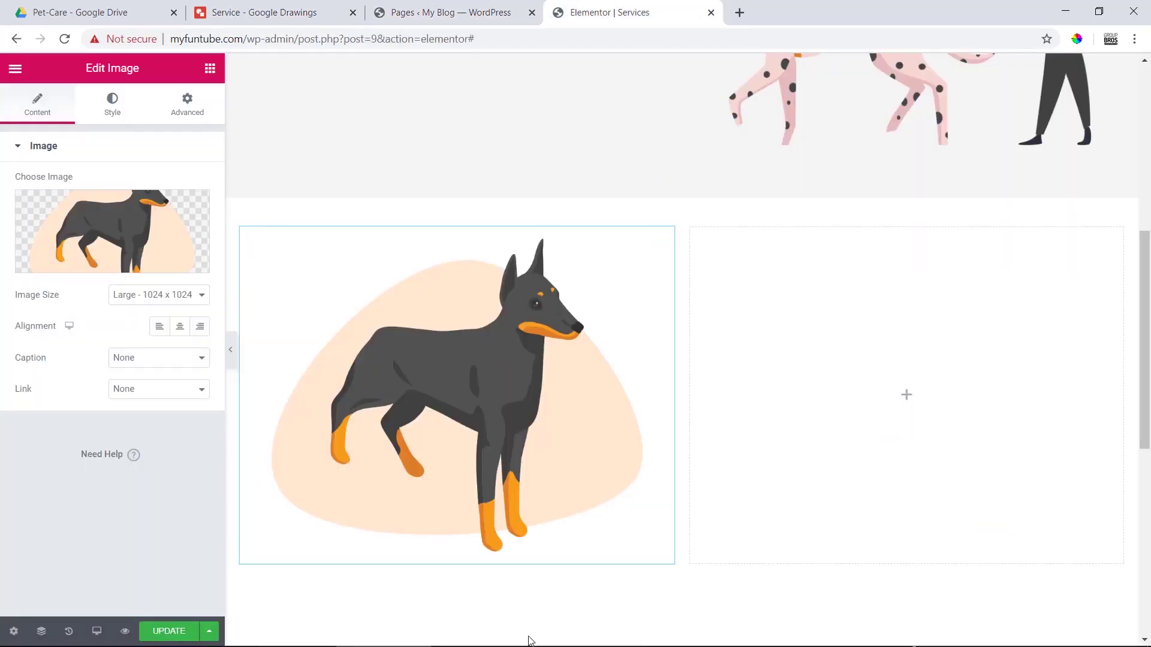
{"action": "left_click", "coordinate": [210, 70]}
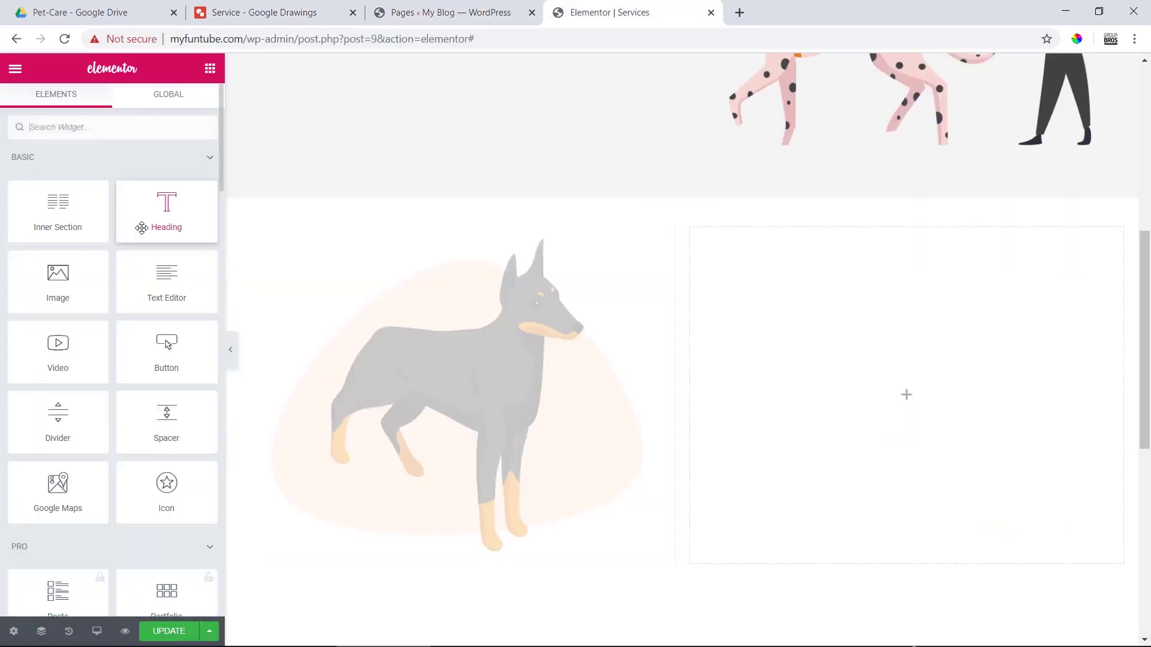
Step: Add a 'Services' H1 heading to the empty right column beside the Doberman
{"action": "left_click_drag", "start_coordinate": [141, 228], "coordinate": [887, 387]}
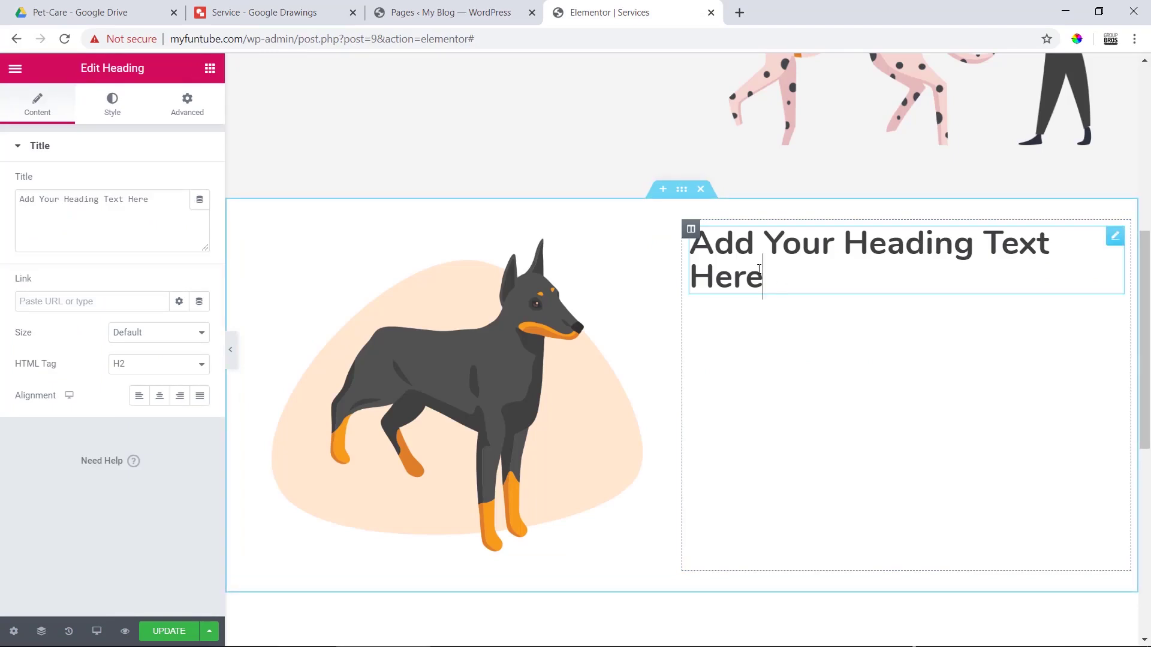
{"action": "triple_click", "coordinate": [135, 199]}
{"action": "right_click", "coordinate": [135, 193]}
{"action": "left_click", "coordinate": [171, 263]}
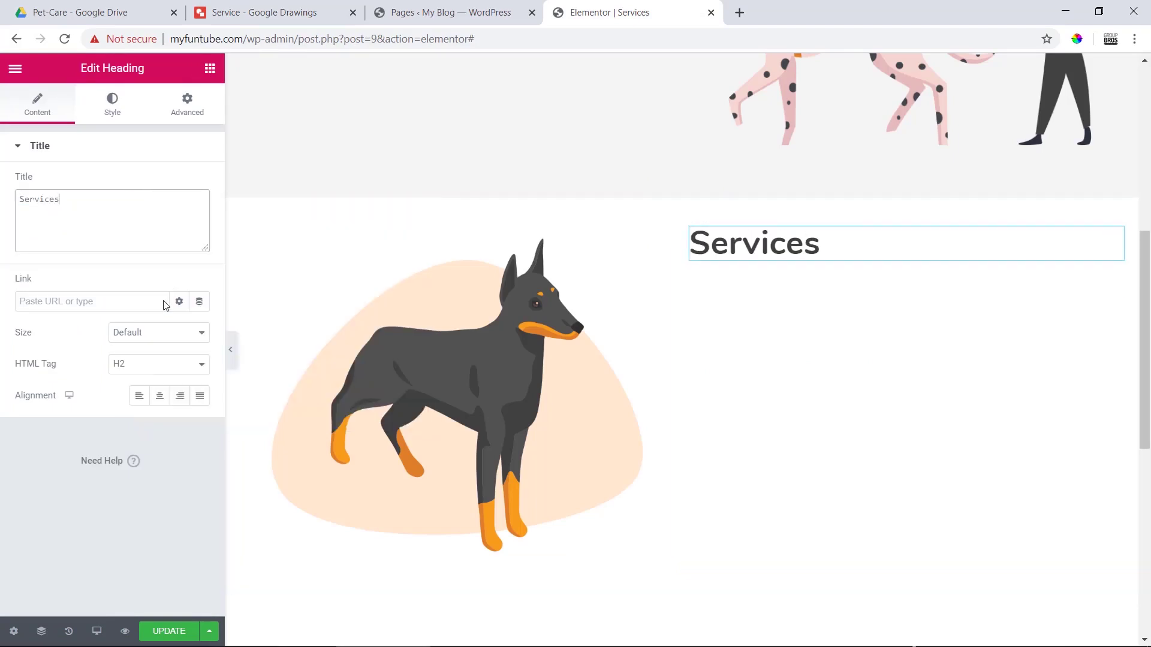
{"action": "left_click", "coordinate": [145, 365]}
{"action": "left_click", "coordinate": [144, 378]}
{"action": "mouse_move", "coordinate": [458, 396]}
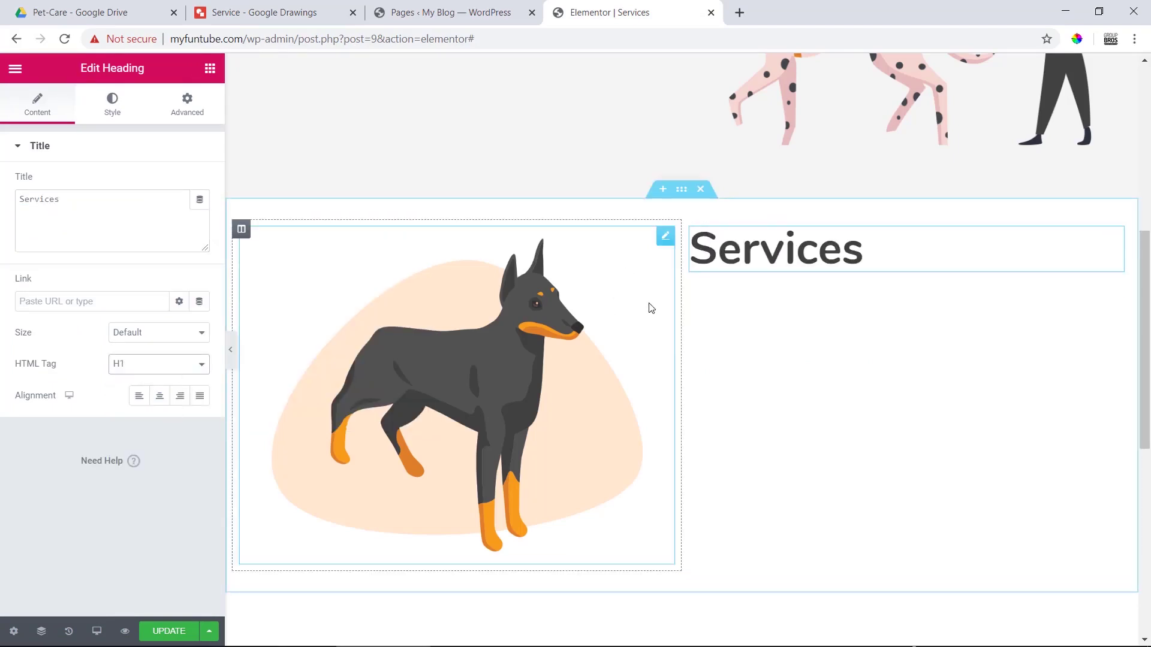
{"action": "scroll", "coordinate": [649, 308], "scroll_direction": "up", "scroll_amount": 5}
{"action": "scroll", "coordinate": [779, 320], "scroll_direction": "down", "scroll_amount": 5}
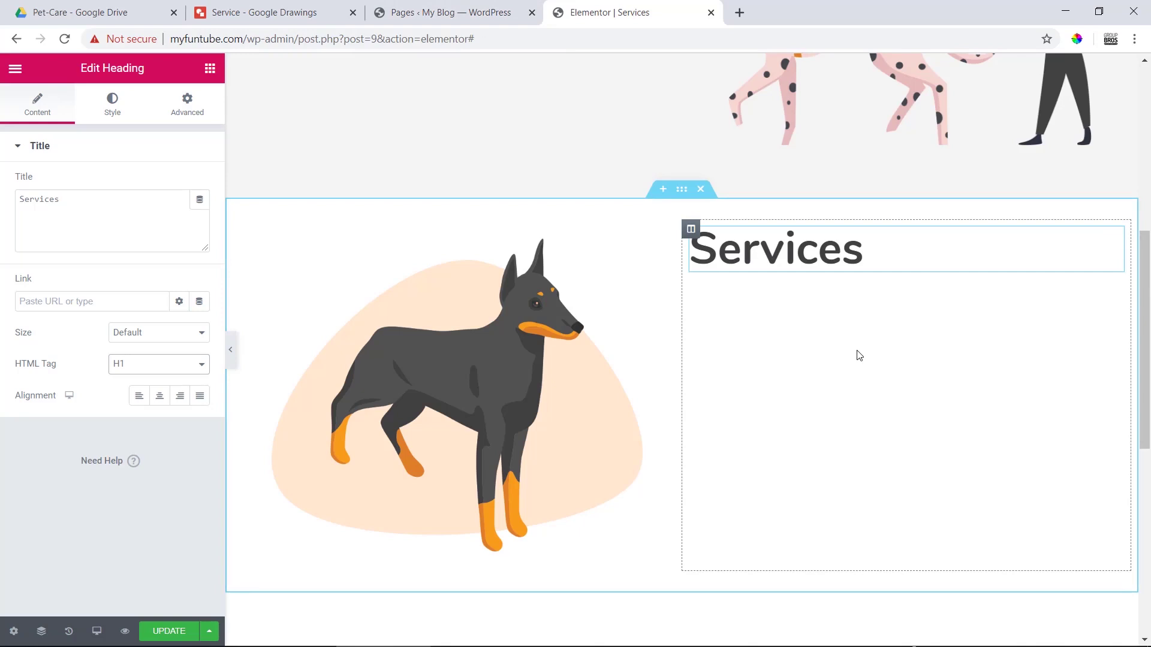
Step: Check the Service drawing mockup for reference and return to the Elementor editor
{"action": "left_click", "coordinate": [457, 7]}
{"action": "left_click", "coordinate": [314, 13]}
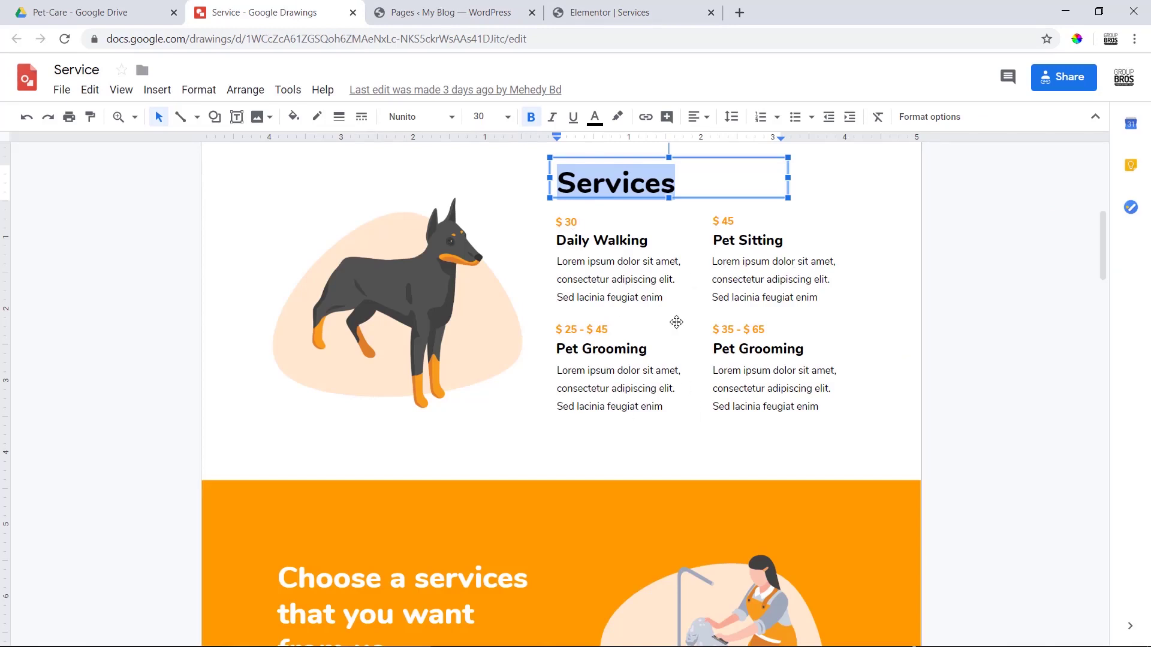
{"action": "key", "text": "ctrl+Tab"}
{"action": "key", "text": "ctrl+Tab"}
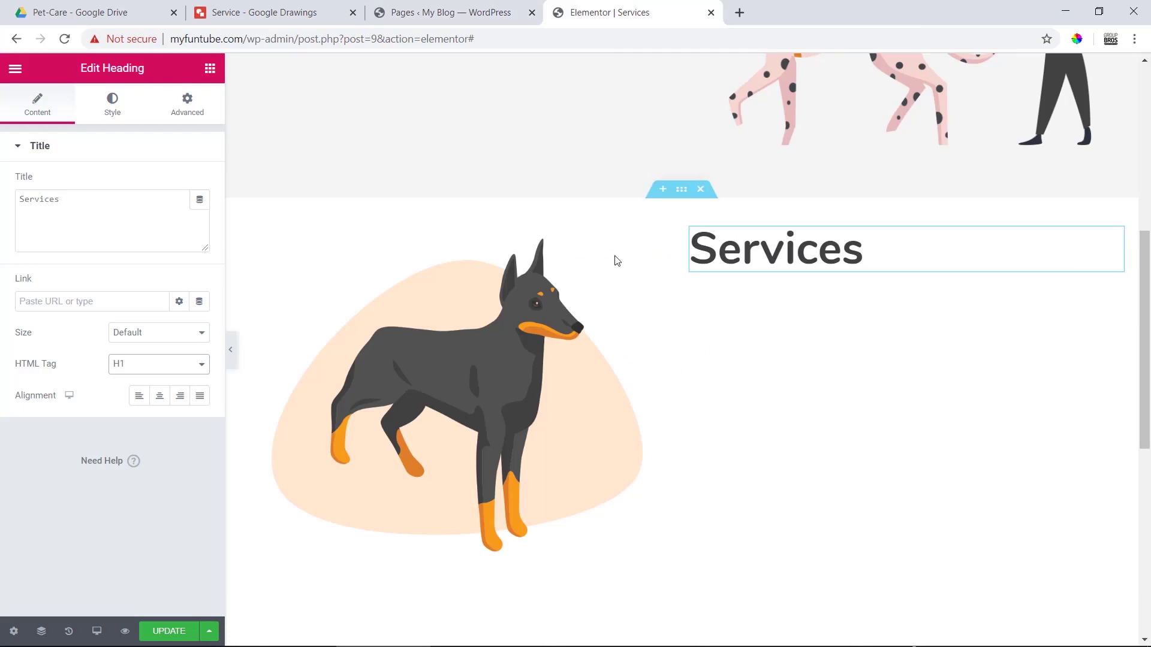
{"action": "left_click", "coordinate": [210, 69]}
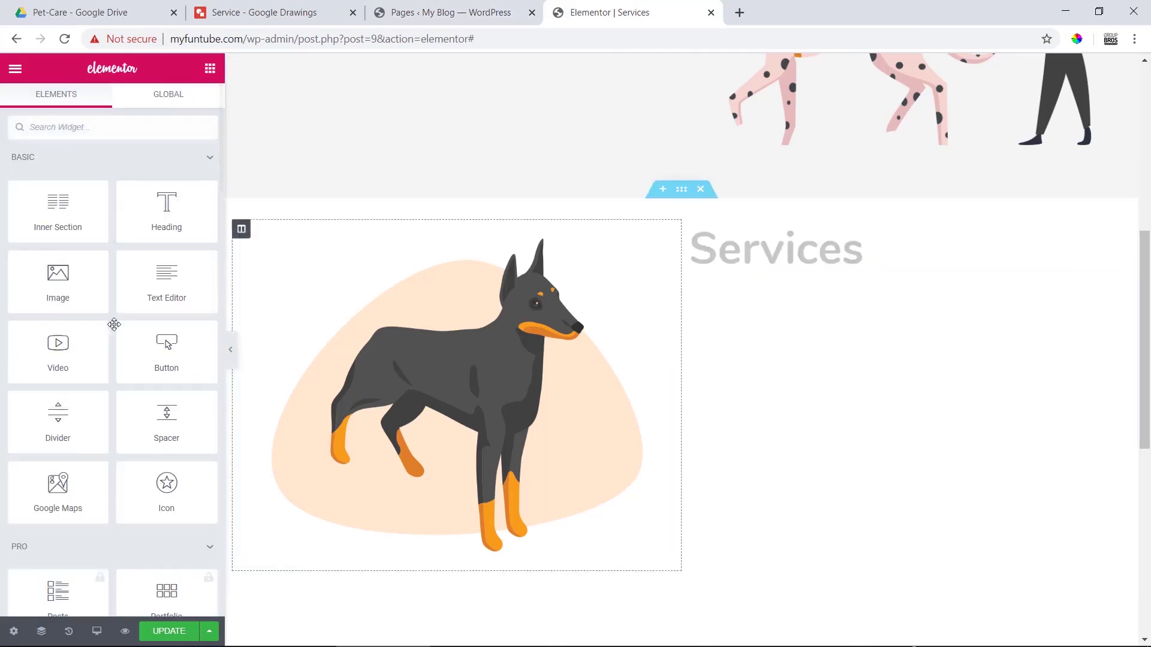
Step: Add a two-column inner section below Services and check the $30, Daily Walking and description styling in the mockup
{"action": "mouse_move", "coordinate": [78, 219]}
{"action": "left_mouse_down"}
{"action": "mouse_move", "coordinate": [764, 322]}
{"action": "mouse_move", "coordinate": [791, 280]}
{"action": "left_mouse_up"}
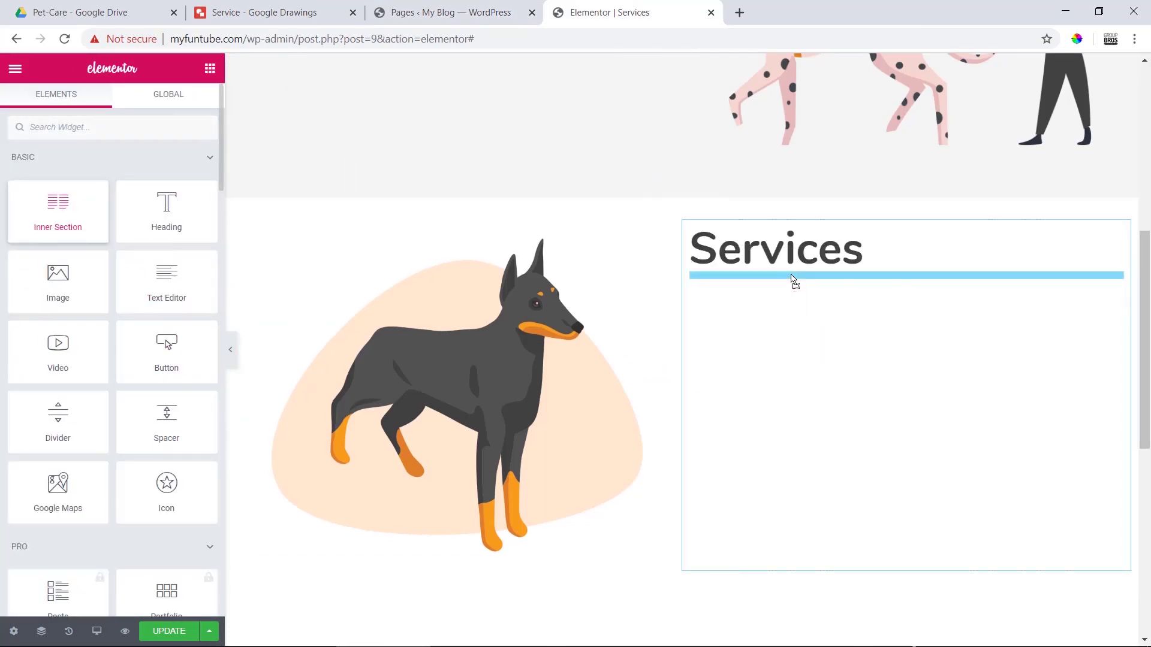
{"action": "key", "text": "ctrl+shift+Tab"}
{"action": "key", "text": "ctrl+shift+Tab"}
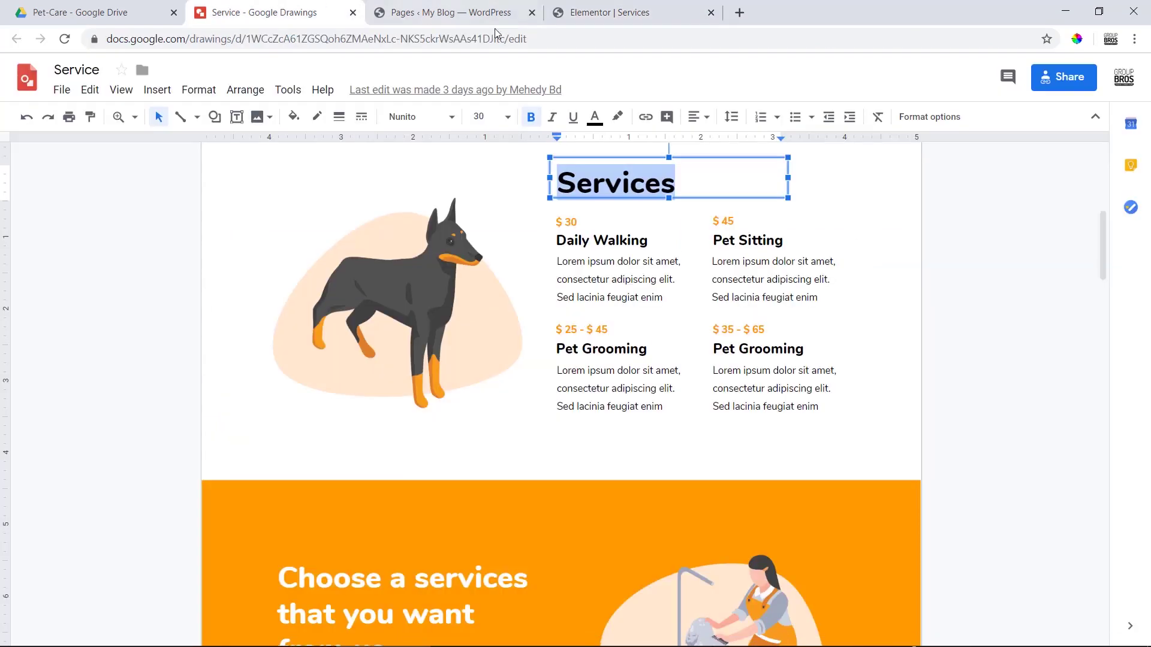
{"action": "left_click", "coordinate": [567, 223]}
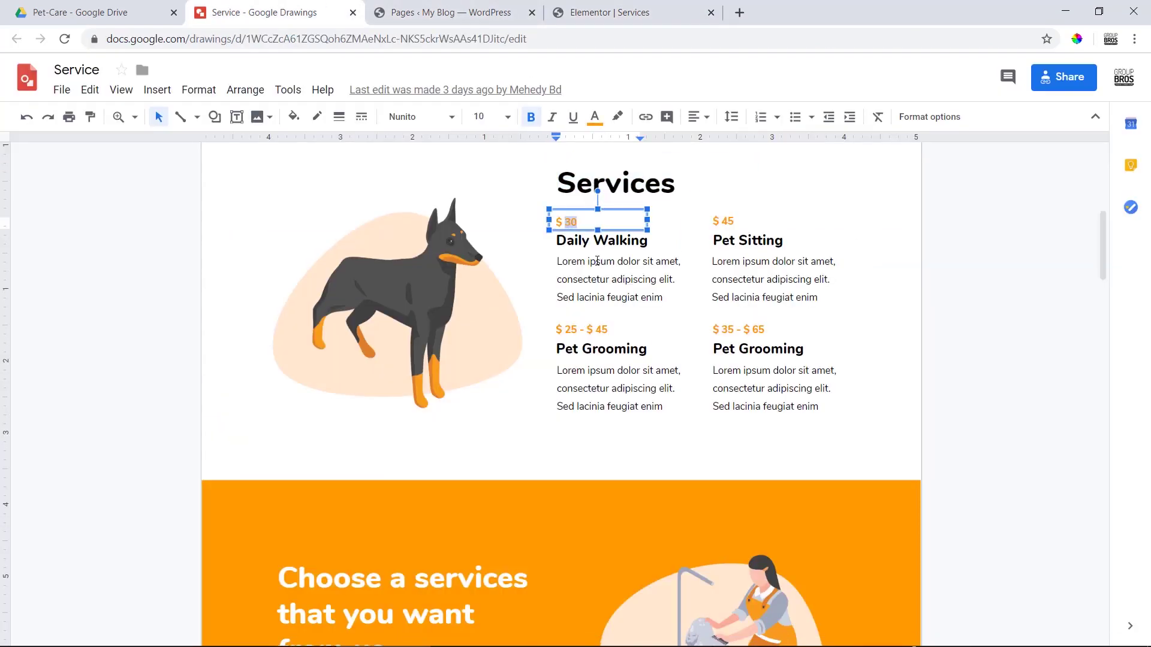
{"action": "left_click", "coordinate": [577, 241]}
{"action": "left_click", "coordinate": [593, 280]}
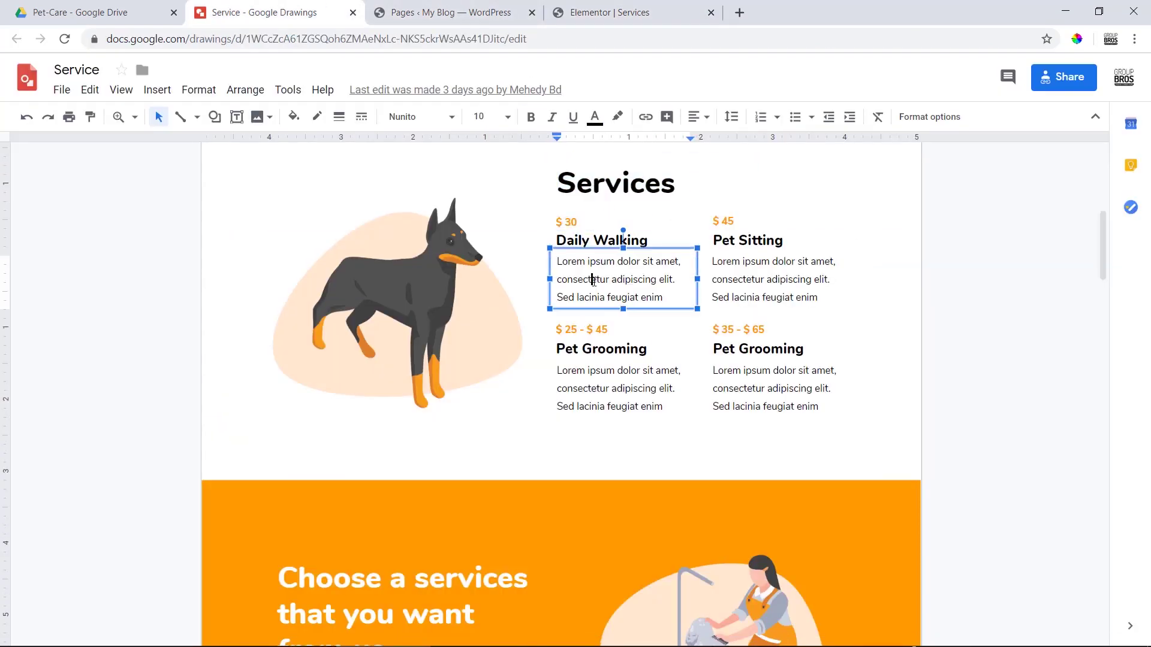
{"action": "left_click", "coordinate": [603, 11]}
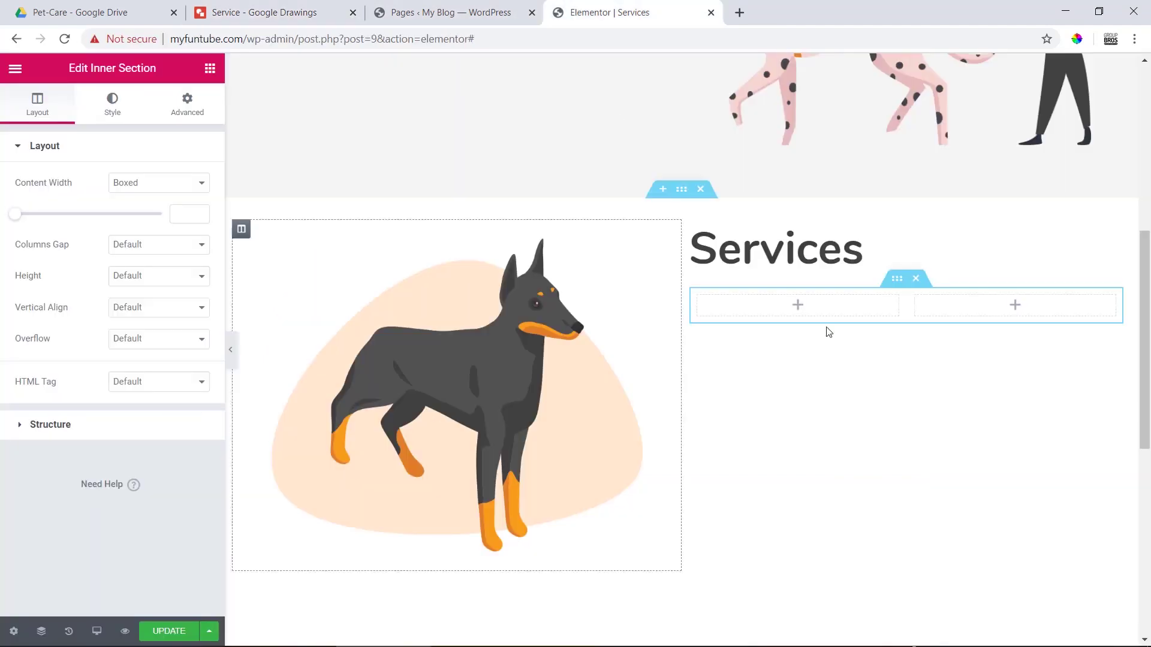
Step: Add a Heading widget to the inner section's left column, ready to replace its placeholder text
{"action": "left_click", "coordinate": [797, 307]}
{"action": "left_click_drag", "start_coordinate": [166, 209], "coordinate": [791, 305]}
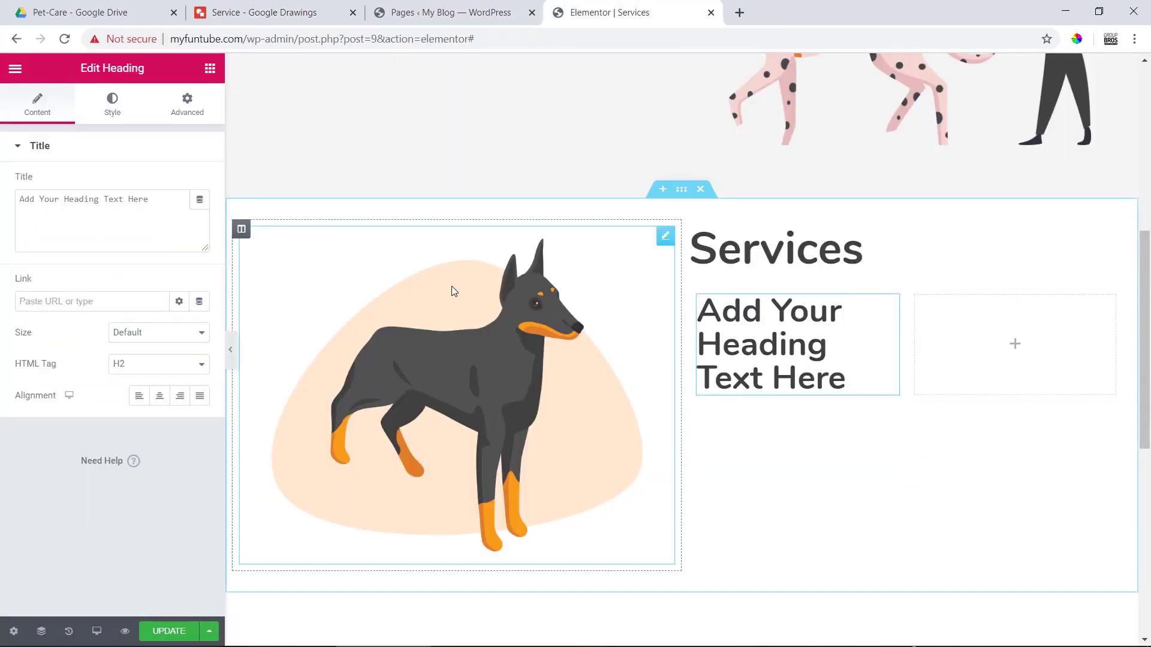
{"action": "left_click", "coordinate": [278, 11]}
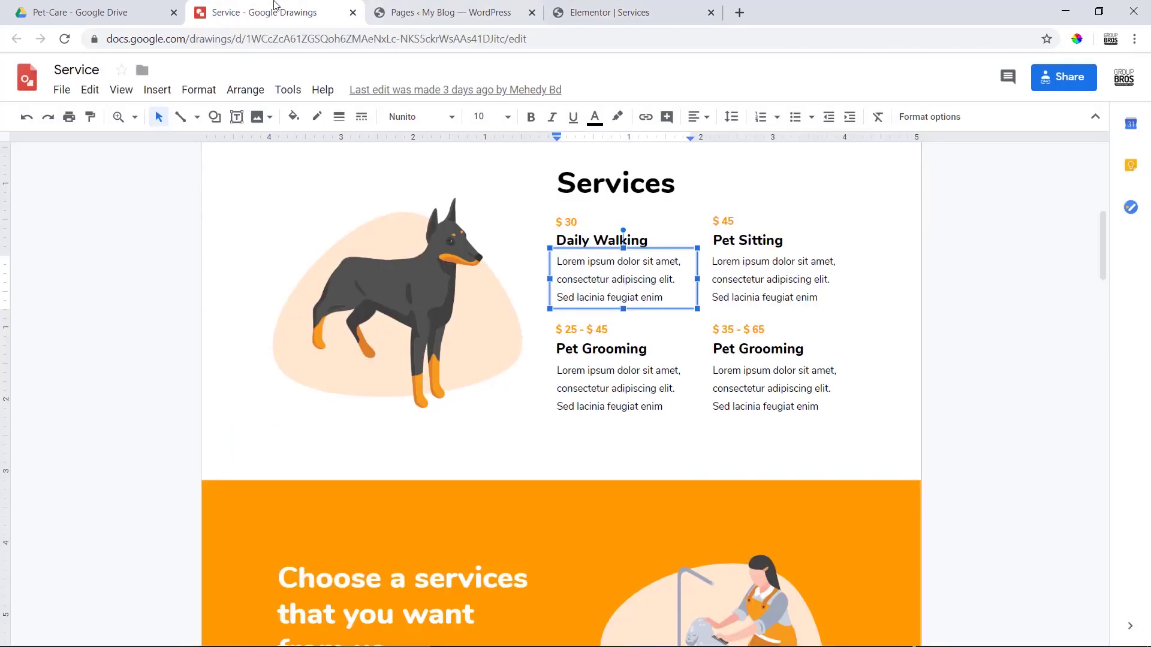
{"action": "left_click", "coordinate": [586, 11]}
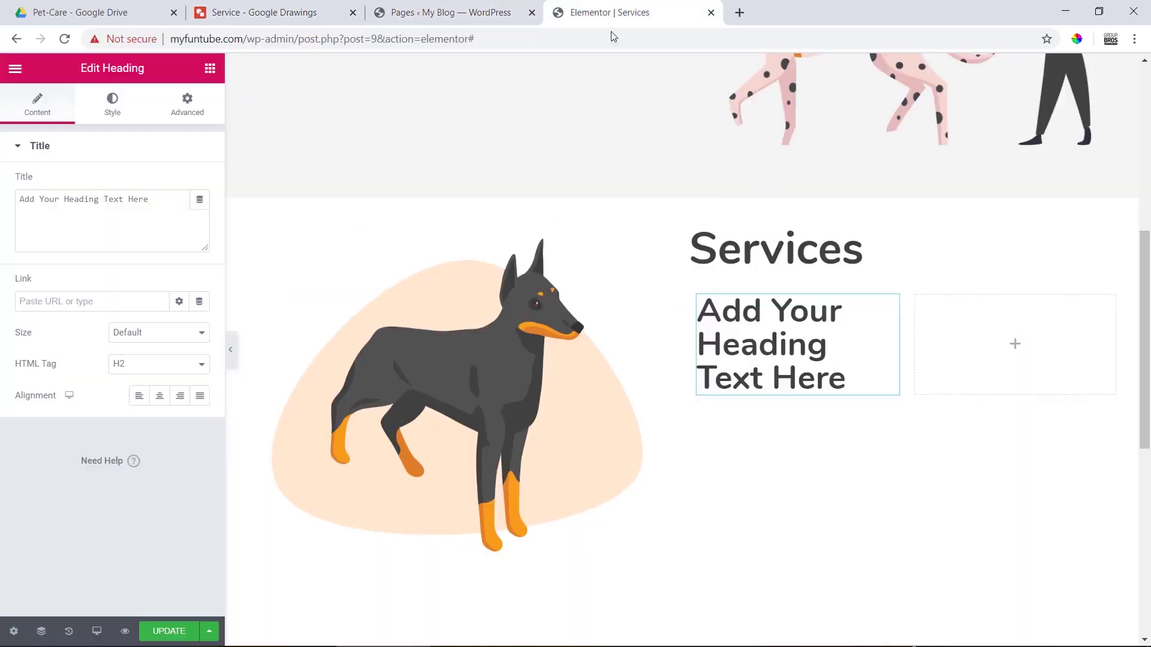
{"action": "triple_click", "coordinate": [101, 207]}
{"action": "type", "text": "$"}
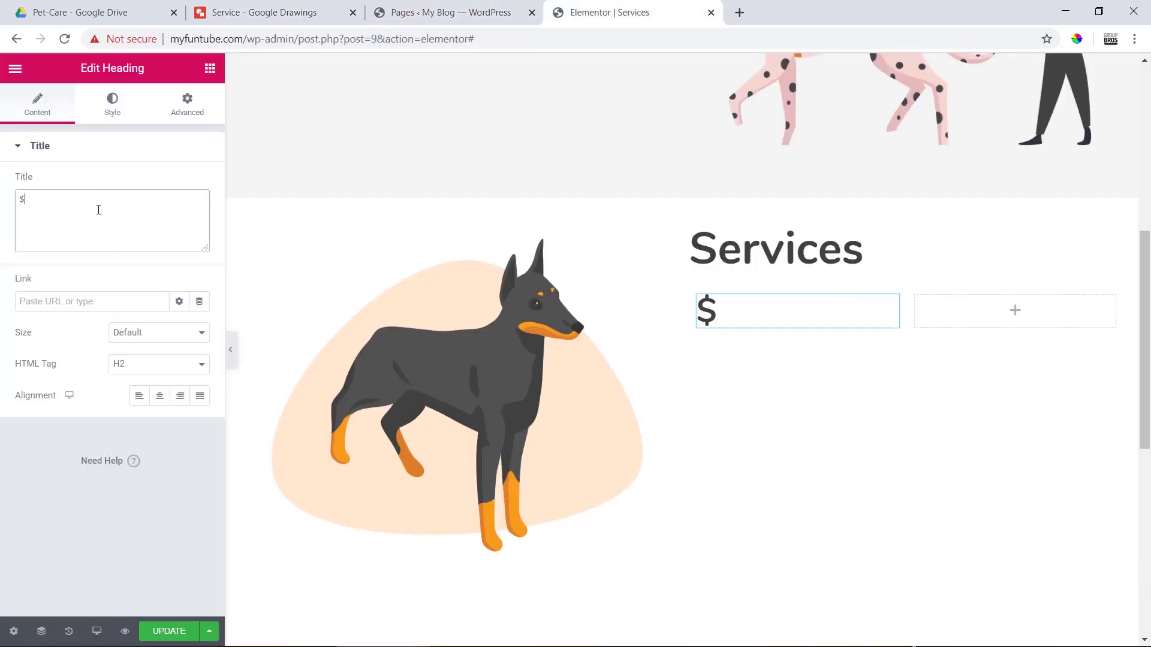
{"action": "type", "text": " 30"}
Step: Make the heading read '$30' without the USD suffix and set it to H5
{"action": "key", "text": "BackSpace"}
{"action": "key", "text": "BackSpace"}
{"action": "key", "text": "BackSpace"}
{"action": "type", "text": "3-"}
{"action": "type", "text": "0"}
{"action": "type", "text": " USD"}
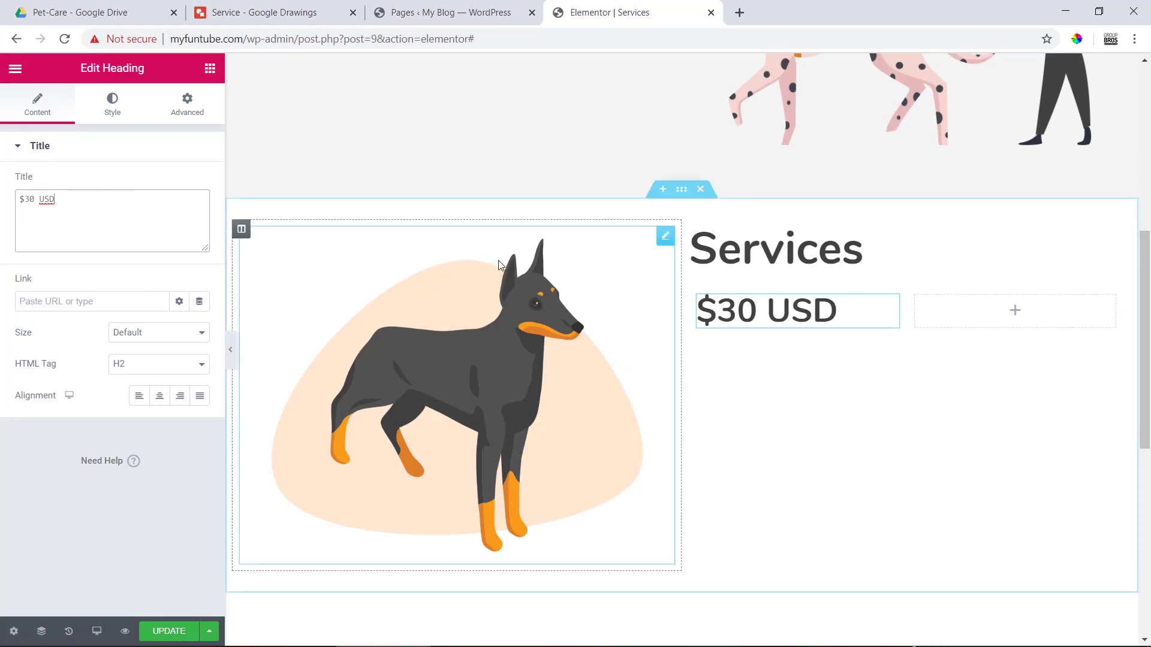
{"action": "left_click_drag", "start_coordinate": [33, 200], "coordinate": [77, 201]}
{"action": "key", "text": "BackSpace"}
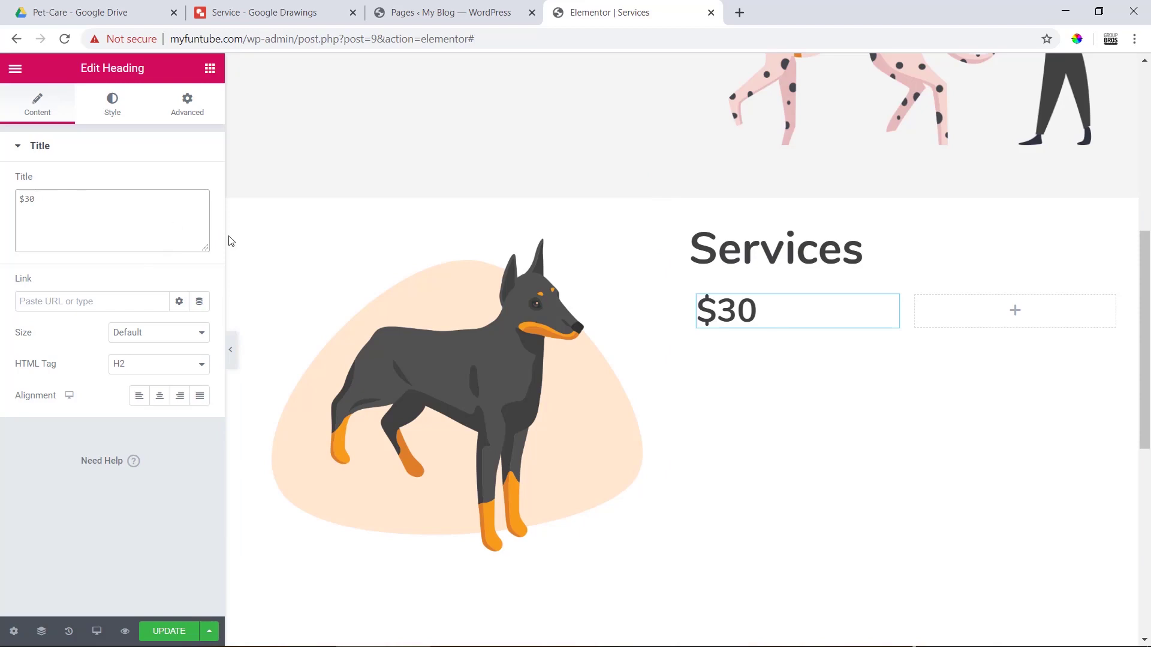
{"action": "left_click", "coordinate": [179, 369]}
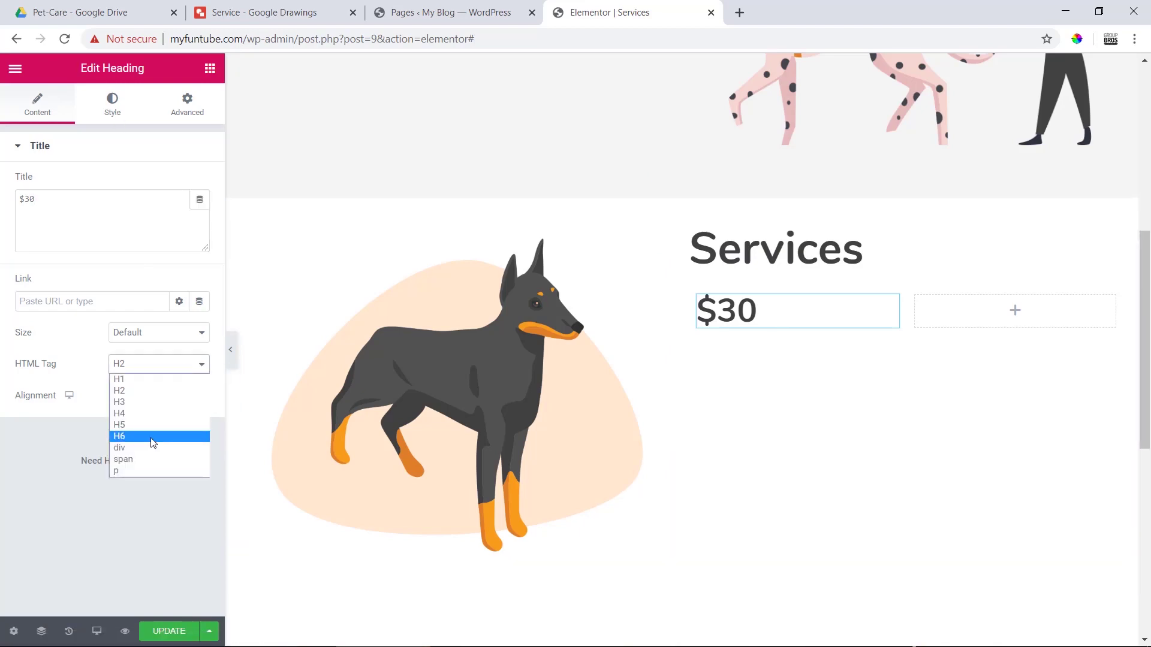
{"action": "left_click", "coordinate": [150, 424]}
Step: Colour the $30 heading with the orange project hex F89C1C
{"action": "left_click", "coordinate": [106, 104]}
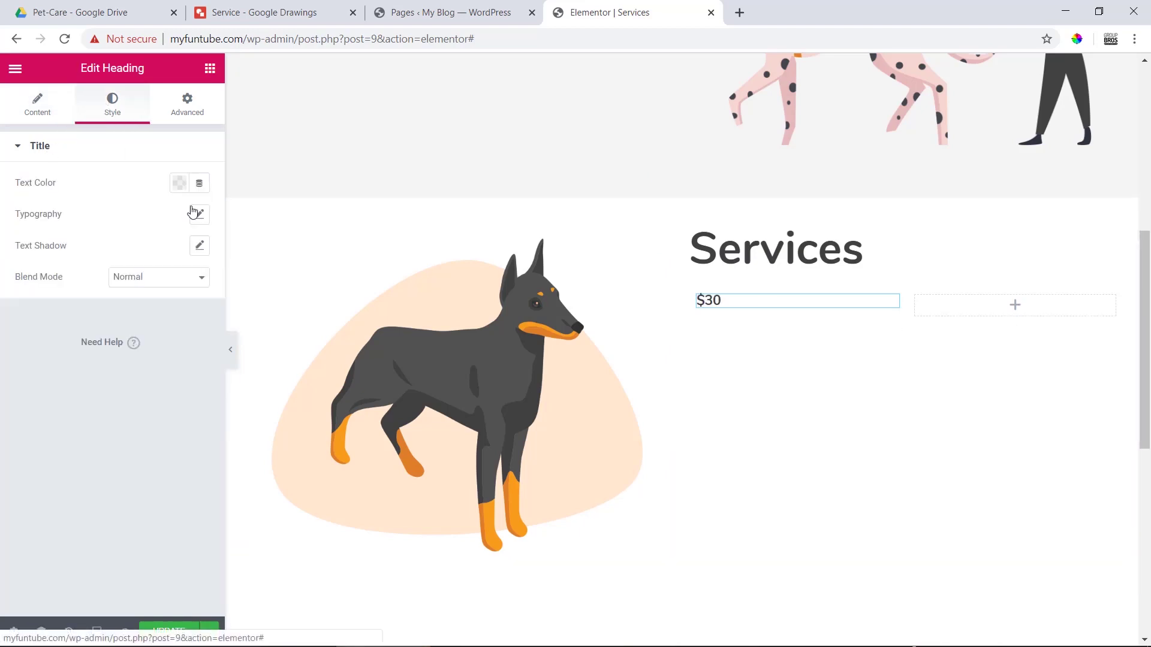
{"action": "left_click", "coordinate": [180, 183]}
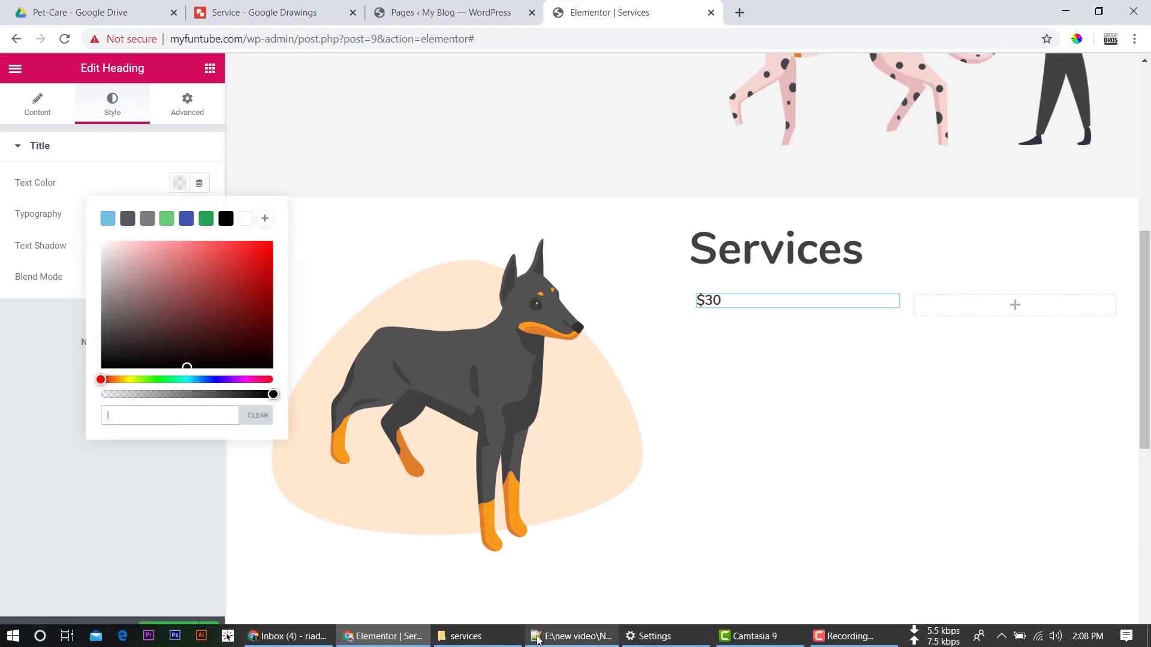
{"action": "left_click", "coordinate": [564, 637]}
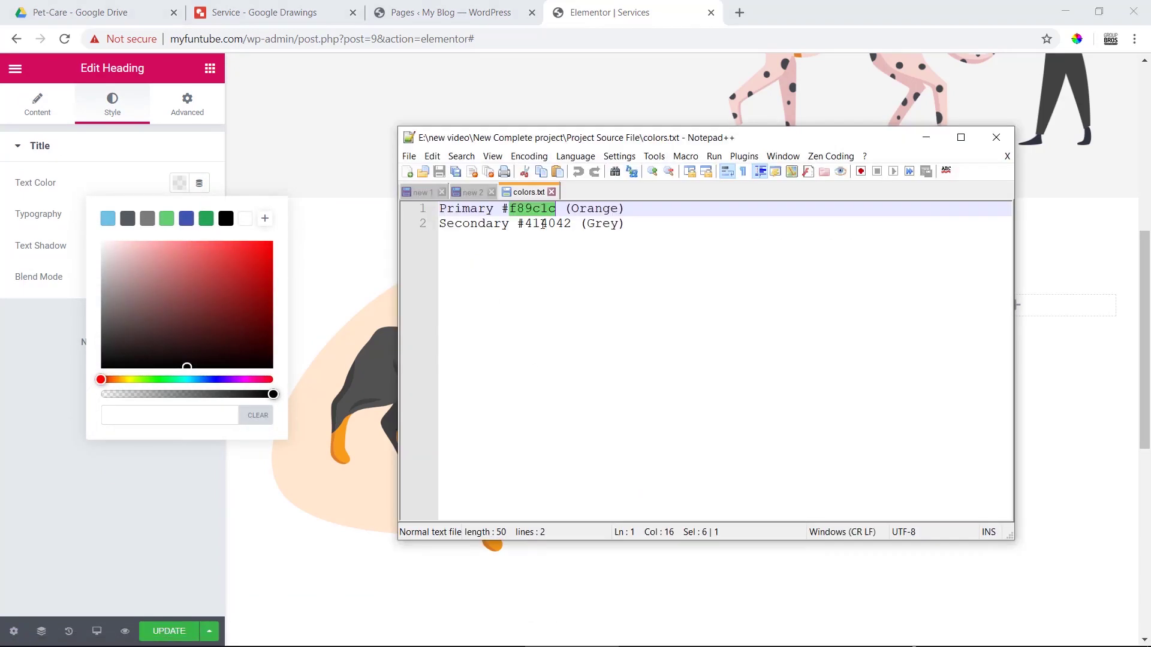
{"action": "left_click", "coordinate": [145, 414]}
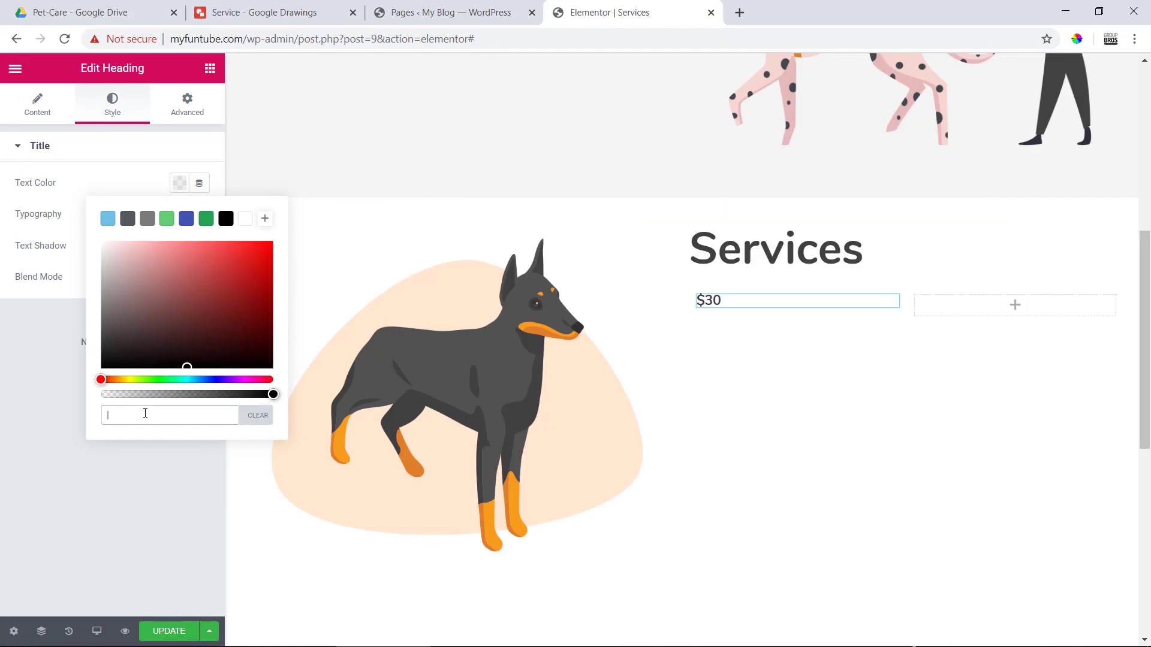
{"action": "type", "text": "f89c1d"}
{"action": "left_click", "coordinate": [115, 148]}
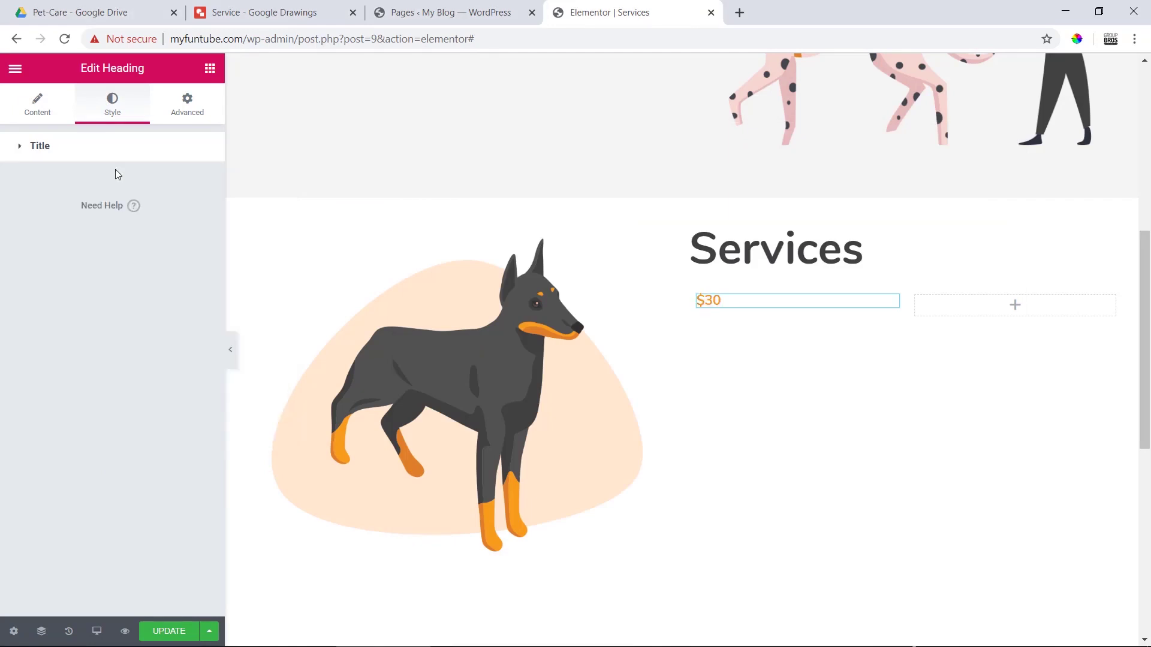
Step: Check the Daily Walking title's size and weight in the mockup and return to Elementor
{"action": "left_click", "coordinate": [458, 7]}
{"action": "left_click", "coordinate": [285, 18]}
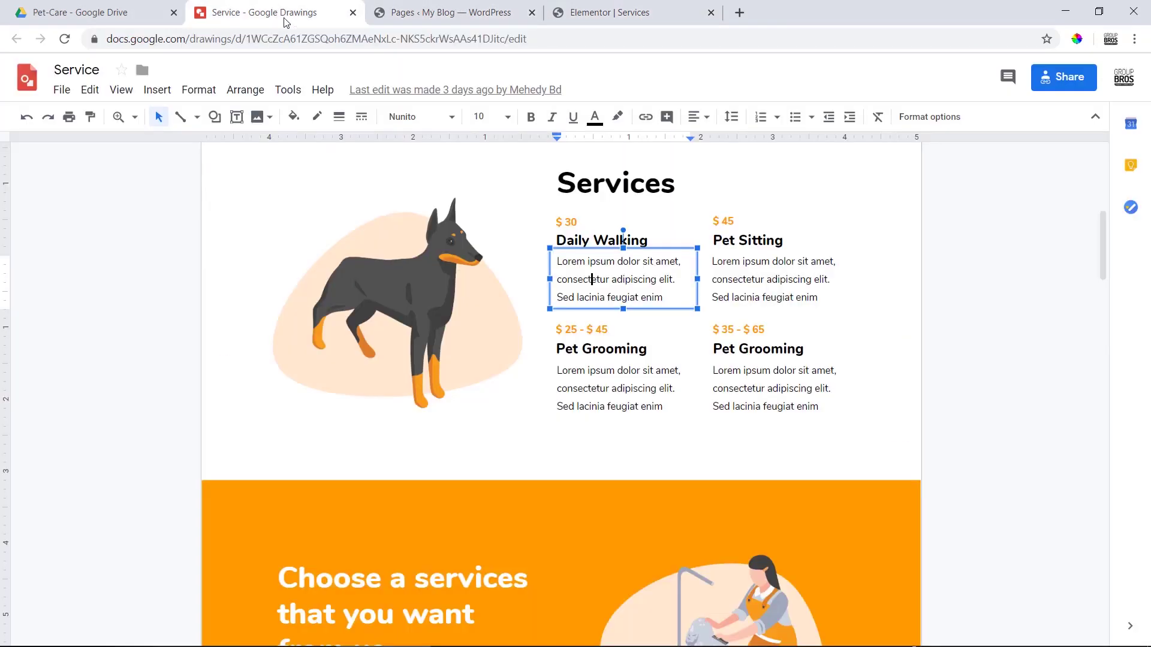
{"action": "left_click", "coordinate": [586, 242]}
{"action": "triple_click", "coordinate": [585, 241]}
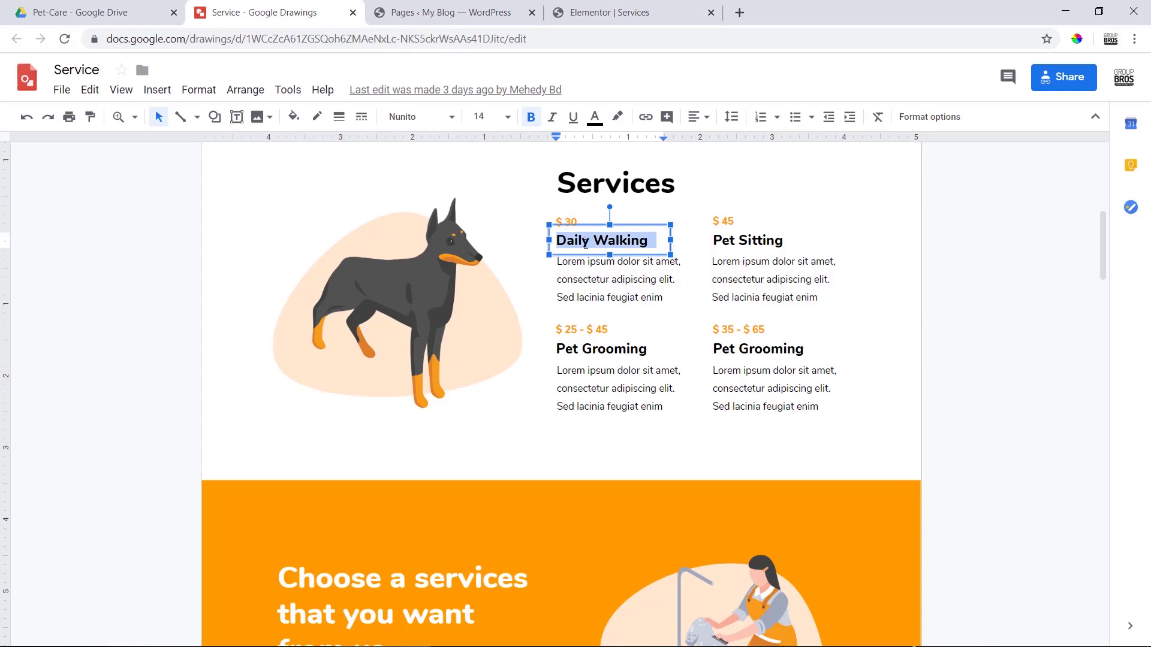
{"action": "left_click", "coordinate": [488, 11]}
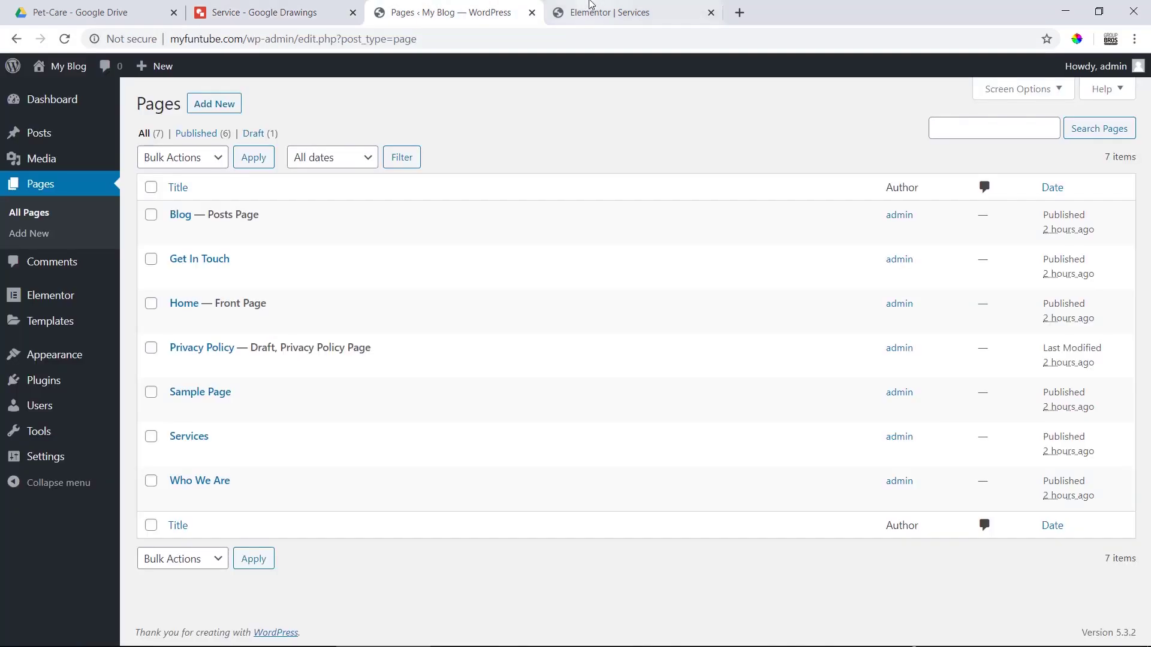
{"action": "left_click", "coordinate": [591, 11]}
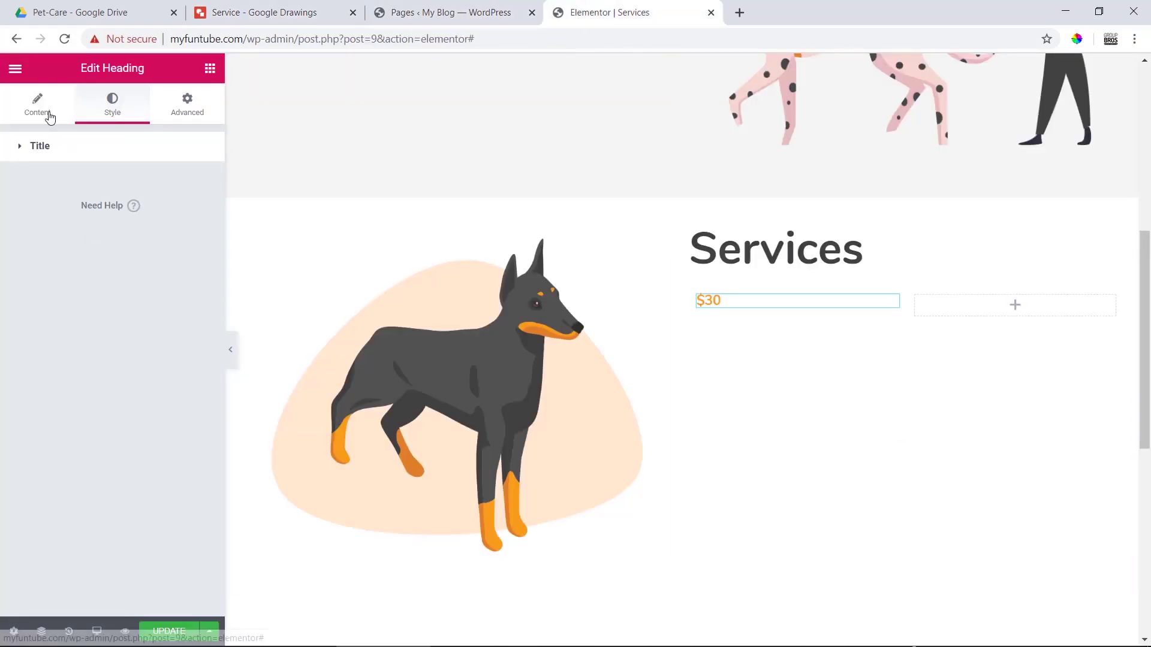
Step: Add a 'Daily Walking' H5 heading below the $30 price
{"action": "left_click", "coordinate": [210, 68]}
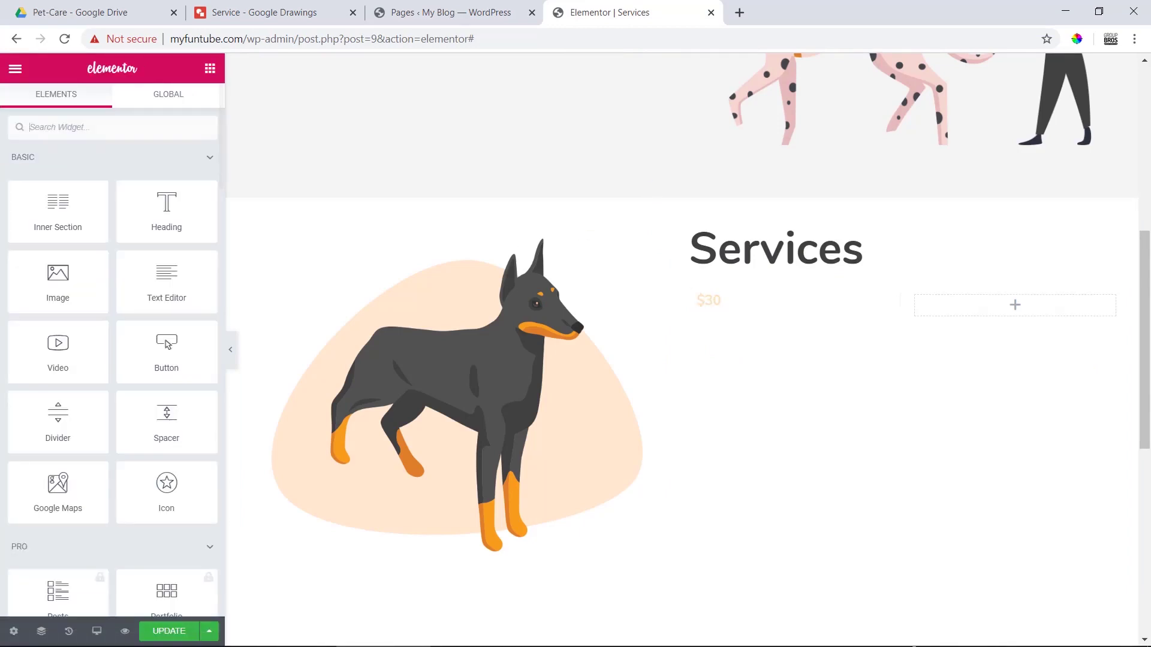
{"action": "left_click_drag", "start_coordinate": [146, 288], "coordinate": [175, 288]}
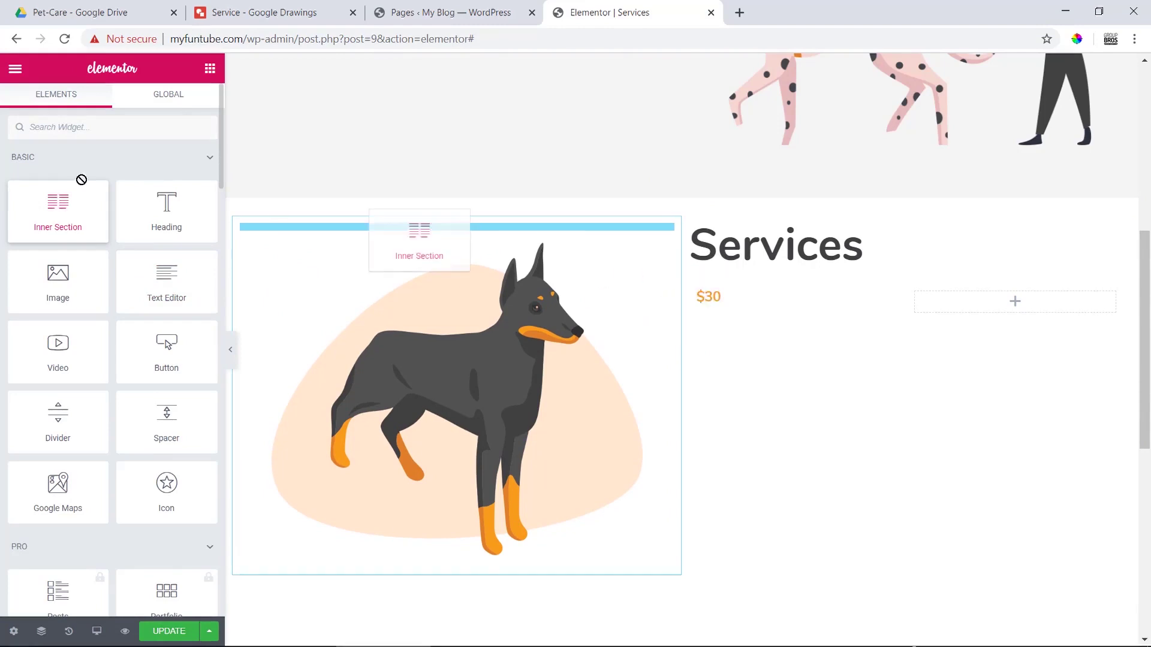
{"action": "left_click_drag", "start_coordinate": [27, 204], "coordinate": [52, 200]}
{"action": "mouse_move", "coordinate": [167, 207]}
{"action": "left_mouse_down"}
{"action": "mouse_move", "coordinate": [537, 314]}
{"action": "mouse_move", "coordinate": [708, 315]}
{"action": "left_mouse_up"}
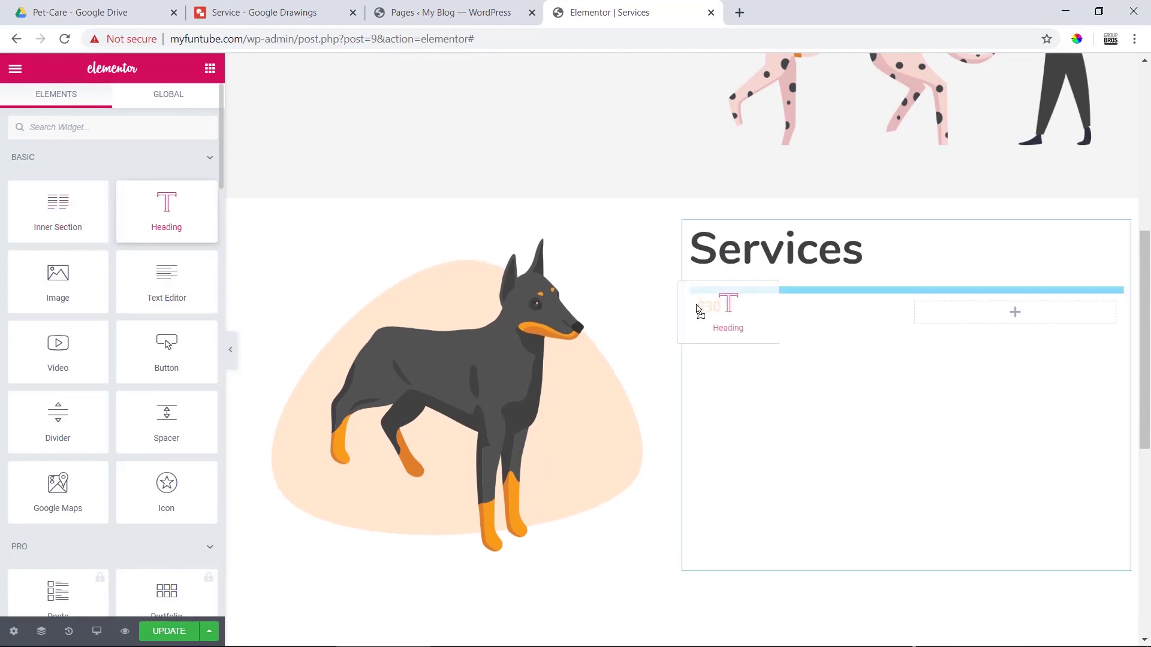
{"action": "left_click_drag", "start_coordinate": [707, 315], "coordinate": [708, 314]}
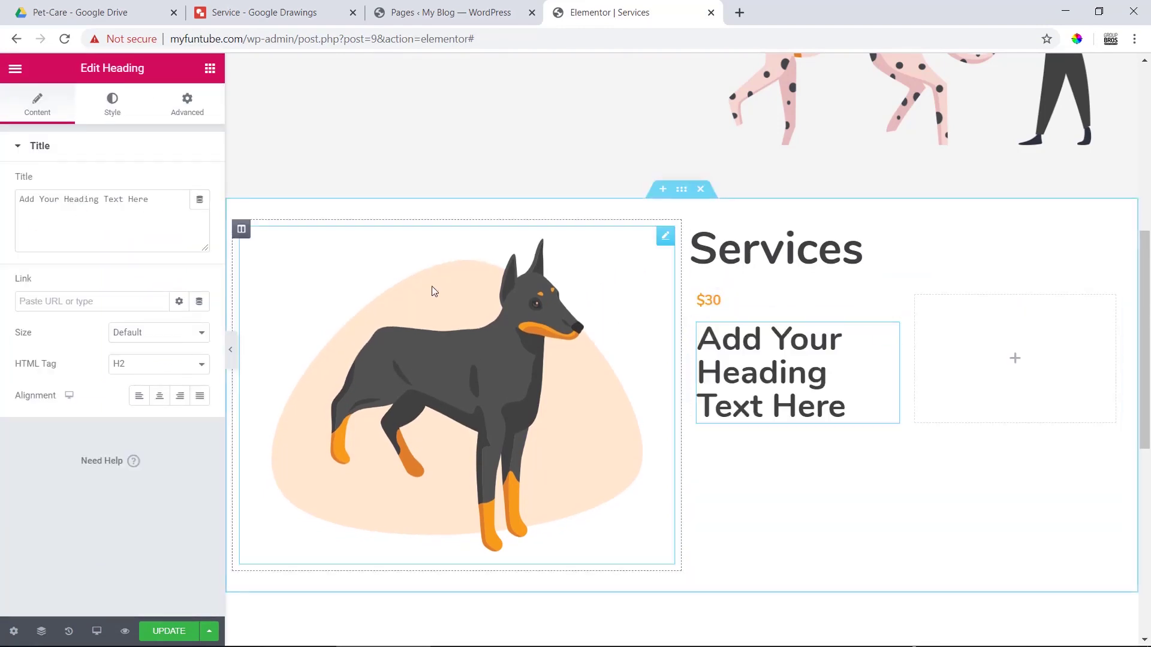
{"action": "triple_click", "coordinate": [151, 200]}
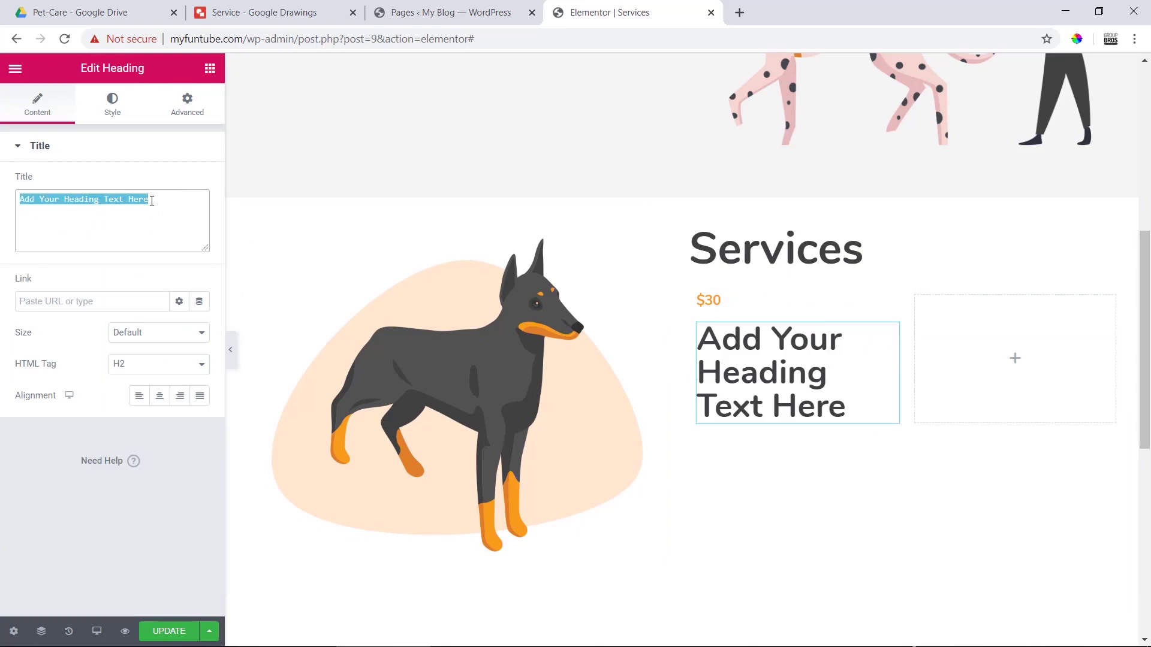
{"action": "type", "text": "Daily Walking"}
{"action": "key", "text": "Return"}
{"action": "left_click", "coordinate": [158, 364]}
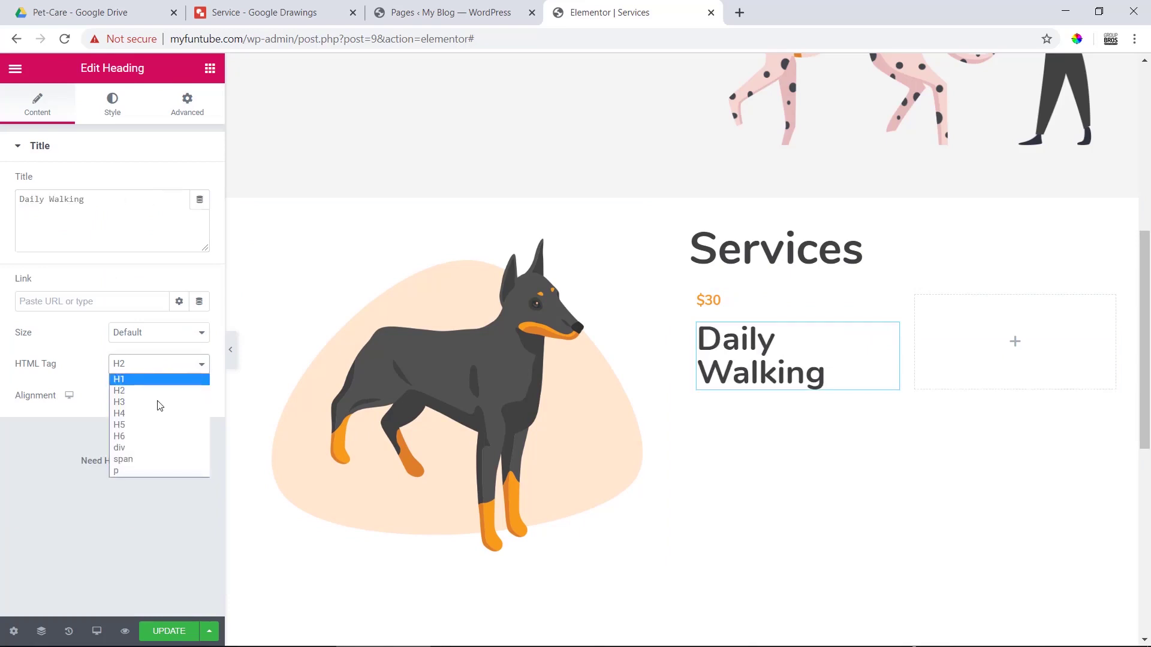
{"action": "left_click", "coordinate": [161, 422]}
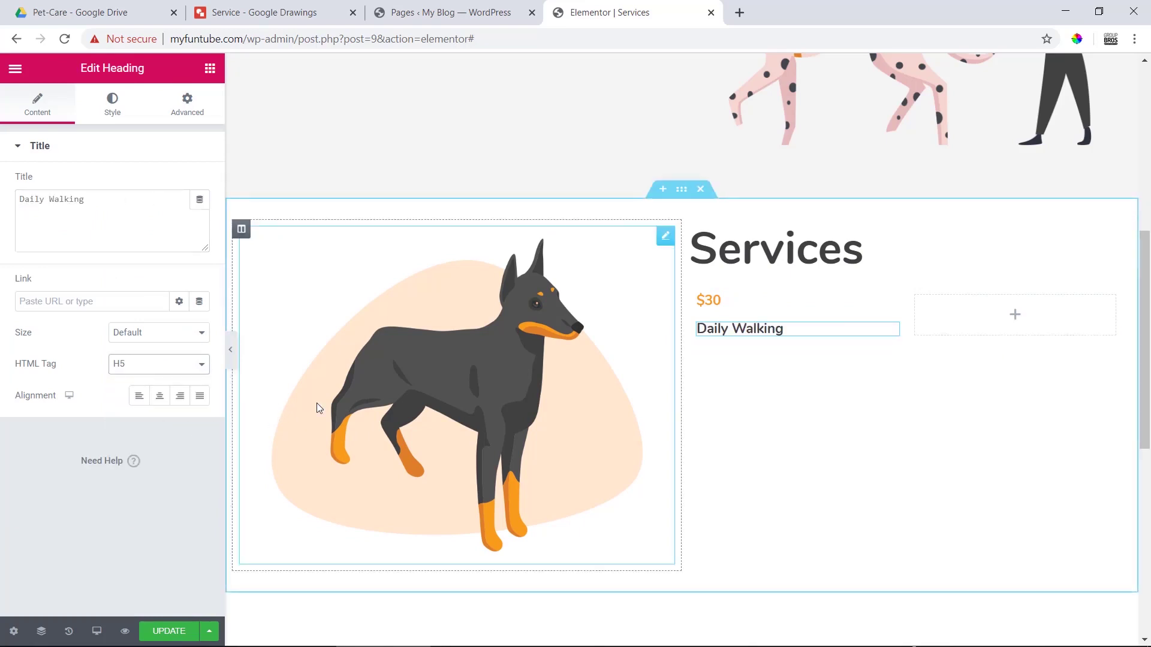
Step: Copy the Daily Walking description text from the design mockup for the next widget
{"action": "left_click", "coordinate": [454, 11]}
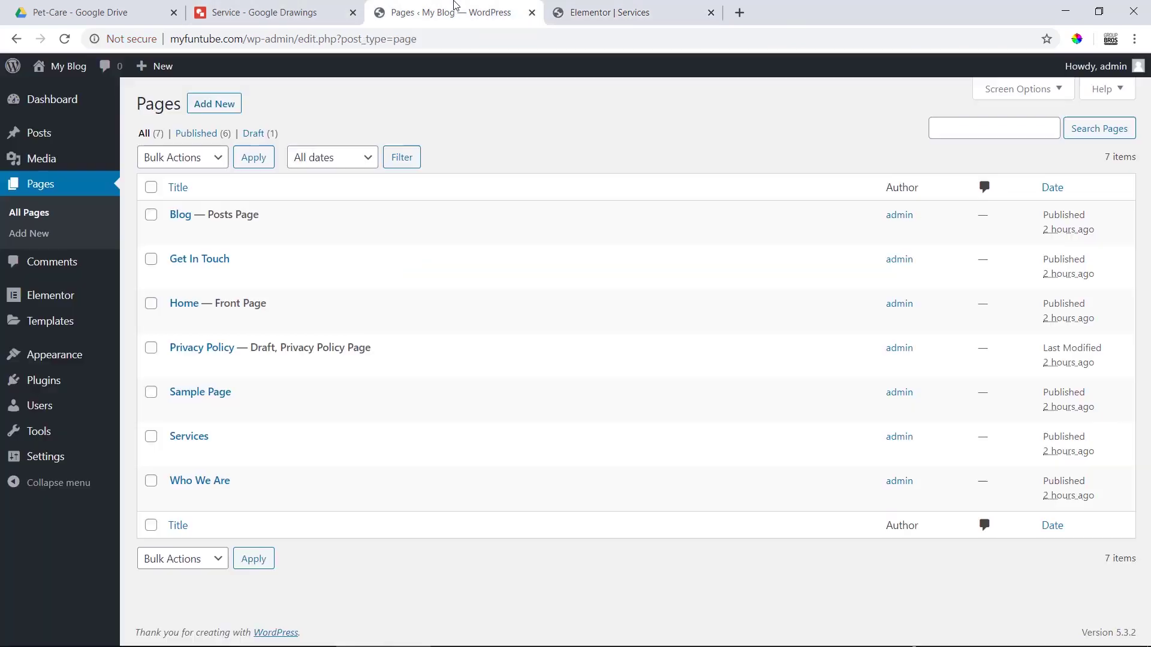
{"action": "left_click", "coordinate": [311, 11]}
{"action": "left_click", "coordinate": [596, 279]}
{"action": "key", "text": "ctrl+a"}
{"action": "key", "text": "ctrl+c"}
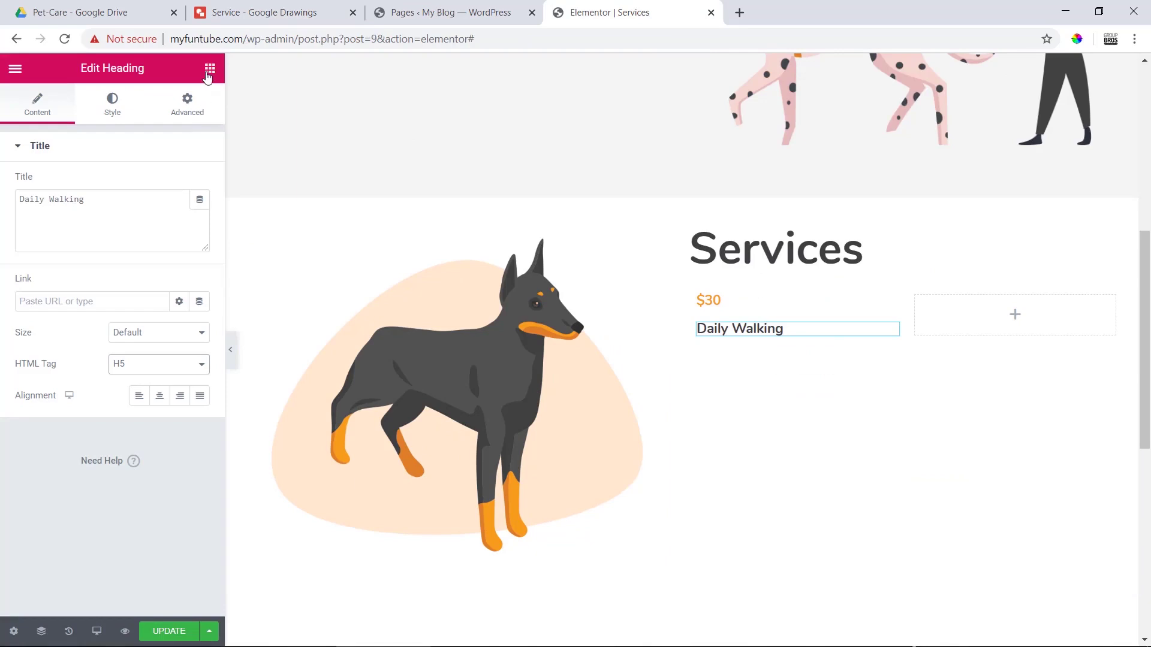
{"action": "left_click", "coordinate": [210, 69]}
Step: Add a Text Editor below Daily Walking and paste the description over the placeholder paragraph
{"action": "left_click_drag", "start_coordinate": [170, 286], "coordinate": [727, 341]}
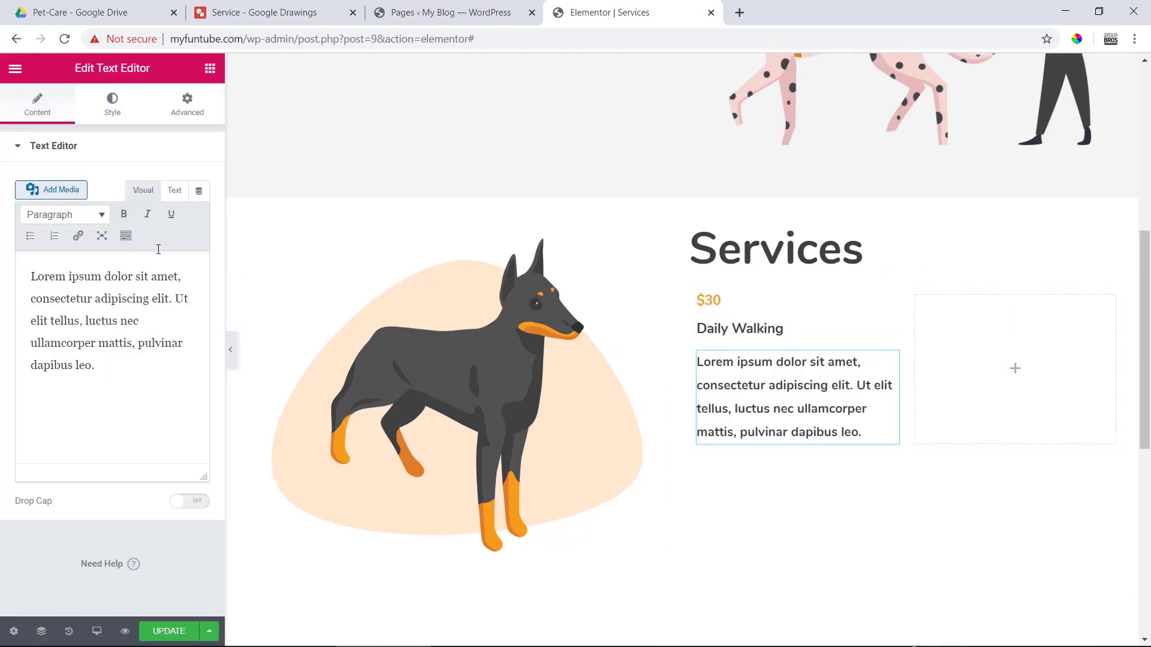
{"action": "left_click", "coordinate": [175, 190]}
{"action": "left_click_drag", "start_coordinate": [106, 321], "coordinate": [3, 232]}
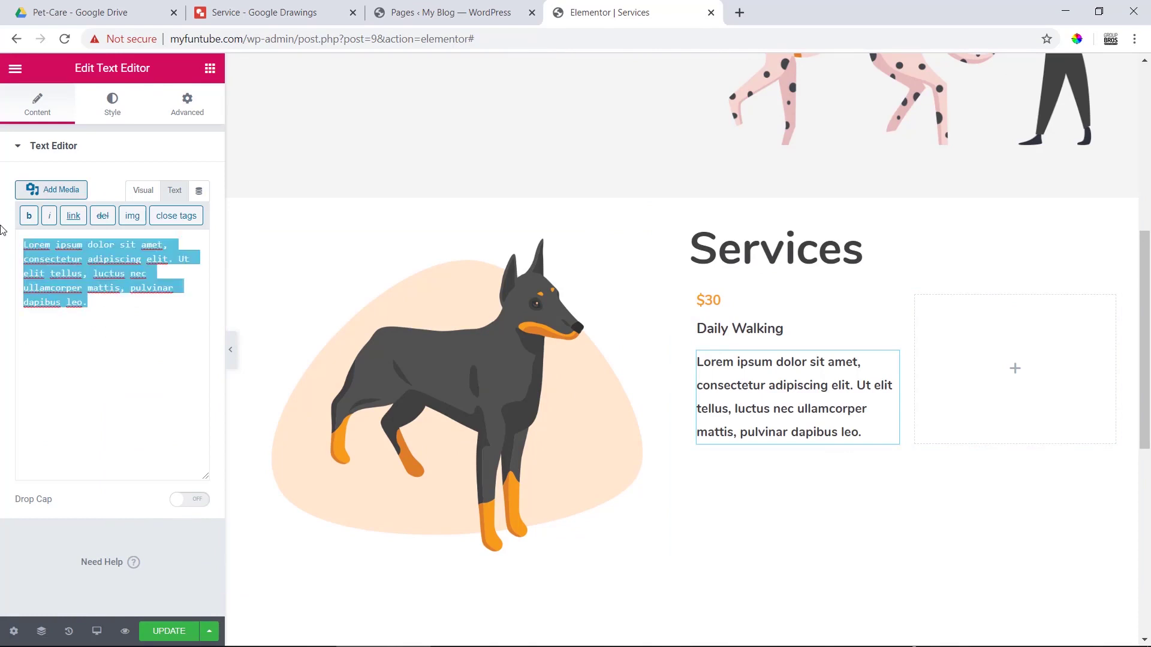
{"action": "key", "text": "ctrl+v"}
Step: Set the description's typography weight to 300 and preview the page
{"action": "left_click", "coordinate": [113, 95]}
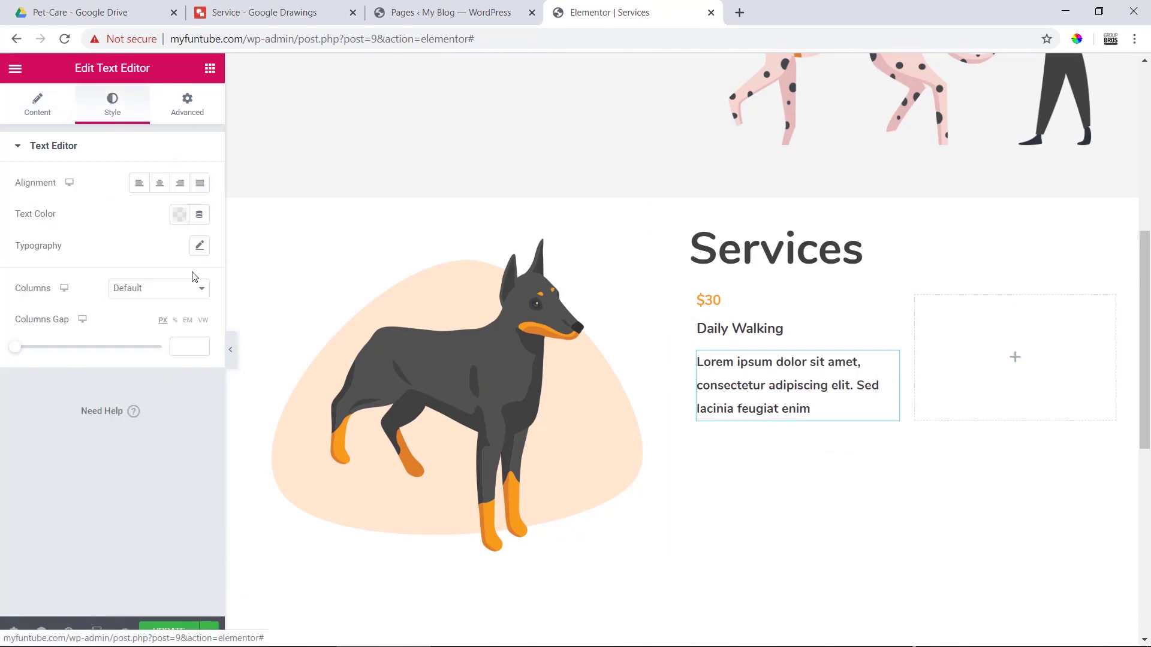
{"action": "left_click", "coordinate": [200, 249]}
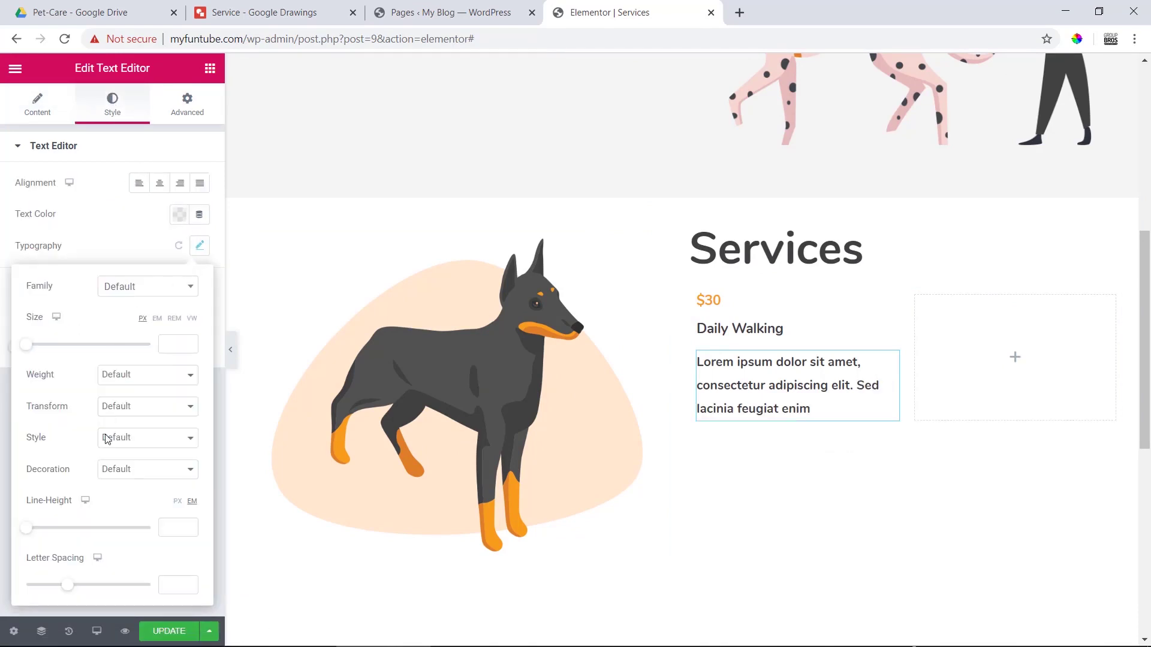
{"action": "left_click", "coordinate": [133, 437]}
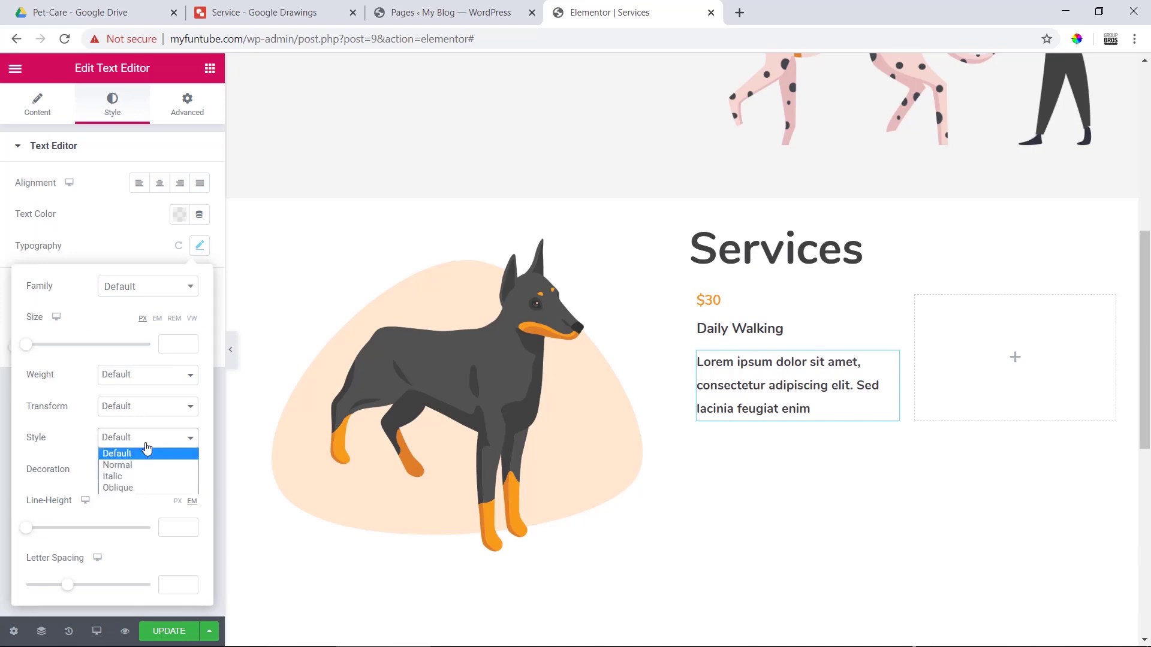
{"action": "left_click", "coordinate": [147, 406]}
{"action": "left_click", "coordinate": [145, 376]}
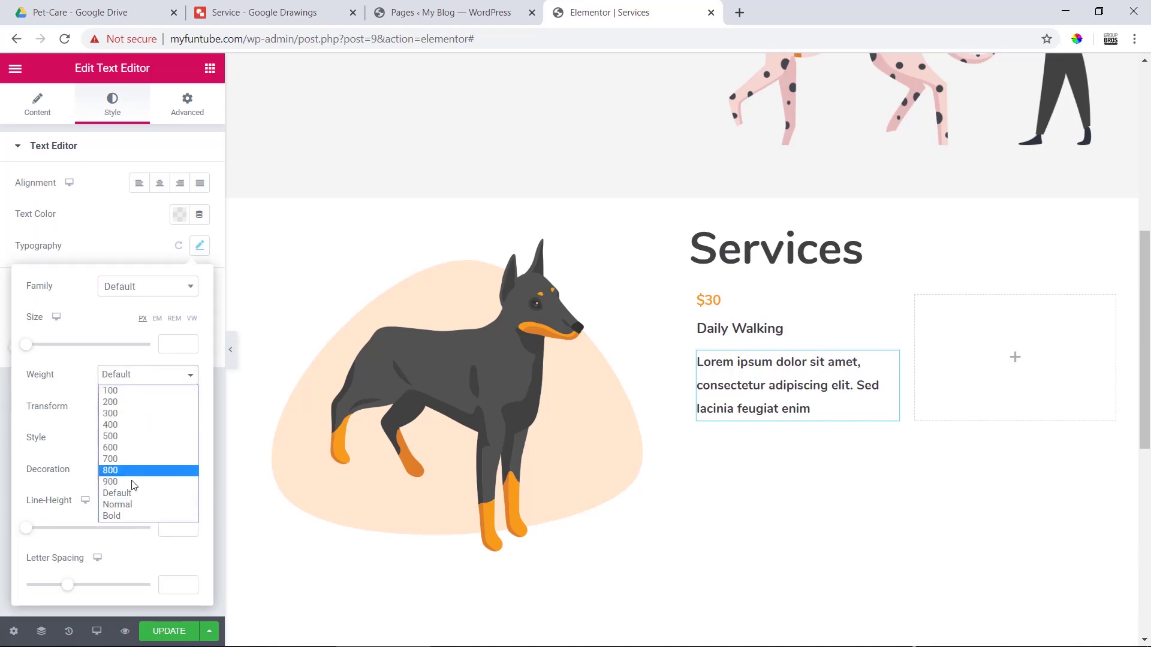
{"action": "left_click", "coordinate": [139, 416]}
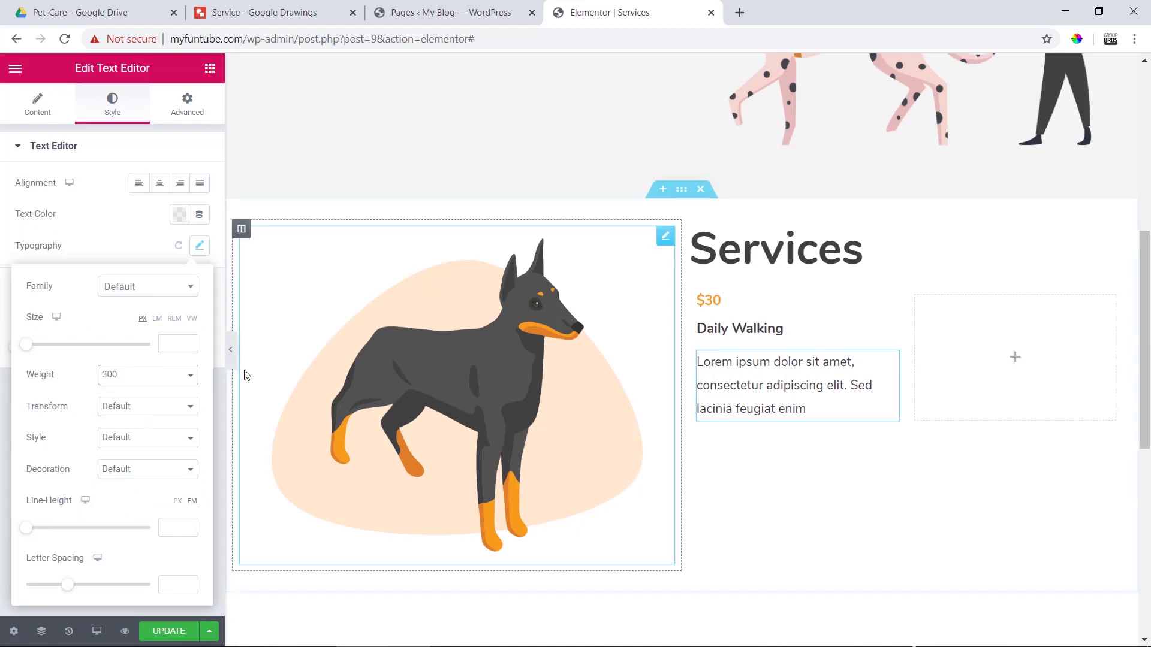
{"action": "left_click", "coordinate": [230, 350]}
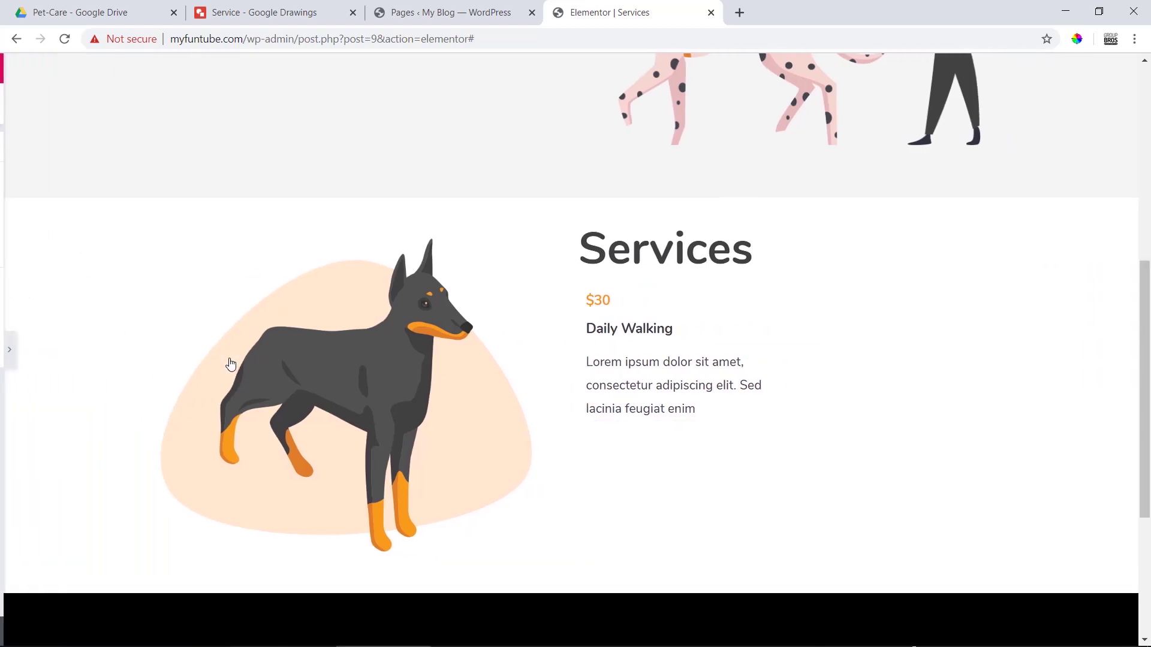
{"action": "left_click", "coordinate": [5, 349]}
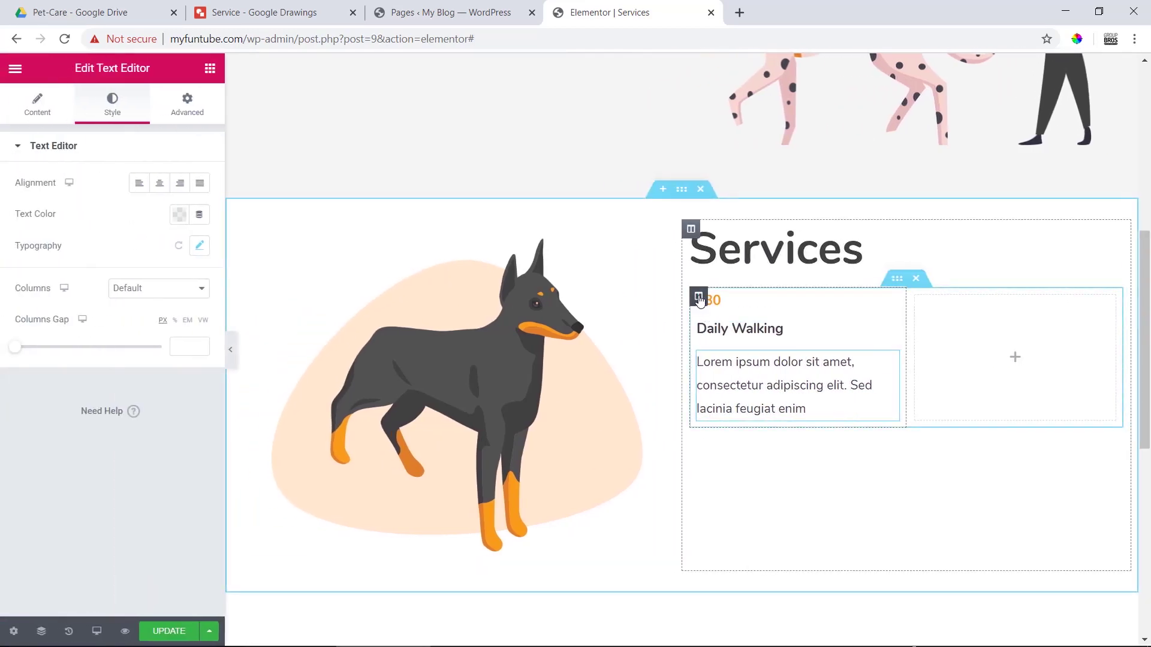
Step: Duplicate the service column, delete the empty third column, duplicate the row into a 2×2 grid and preview
{"action": "right_click", "coordinate": [696, 298]}
{"action": "left_click", "coordinate": [742, 330]}
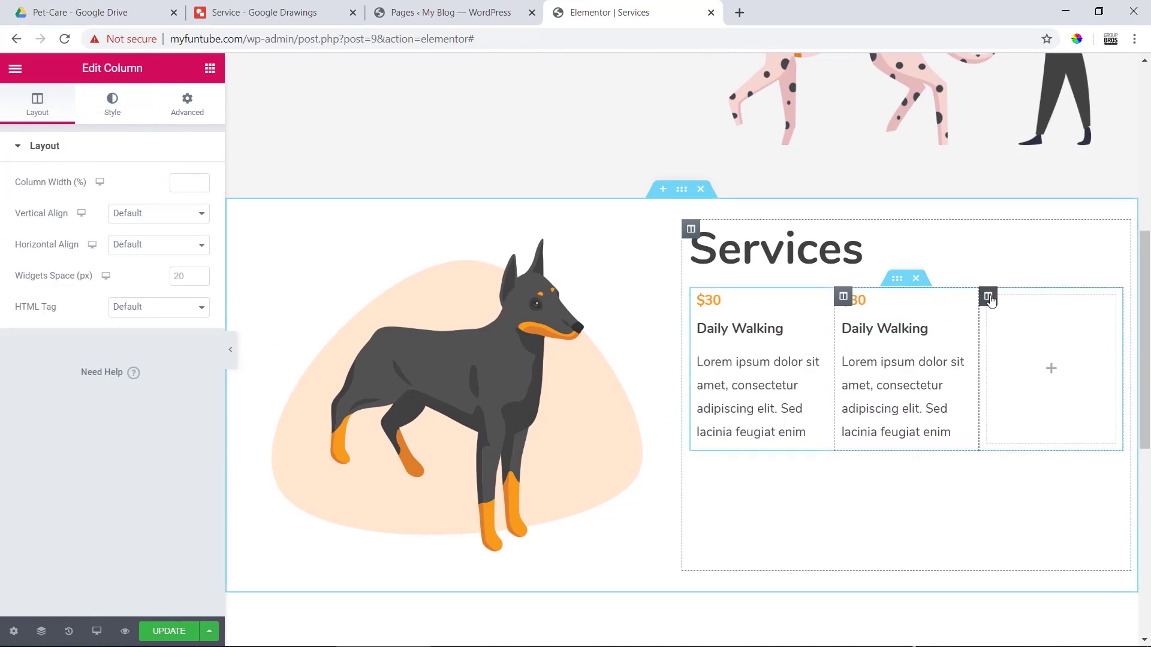
{"action": "right_click", "coordinate": [989, 297]}
{"action": "left_click", "coordinate": [1025, 508]}
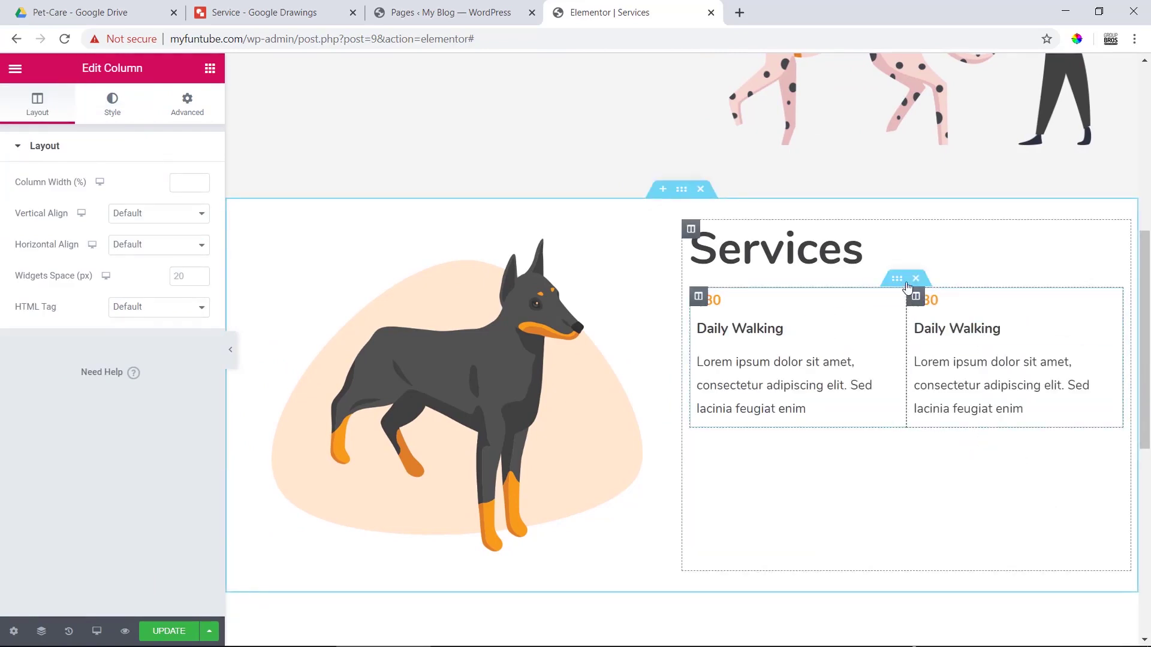
{"action": "right_click", "coordinate": [903, 279]}
{"action": "left_click", "coordinate": [913, 312]}
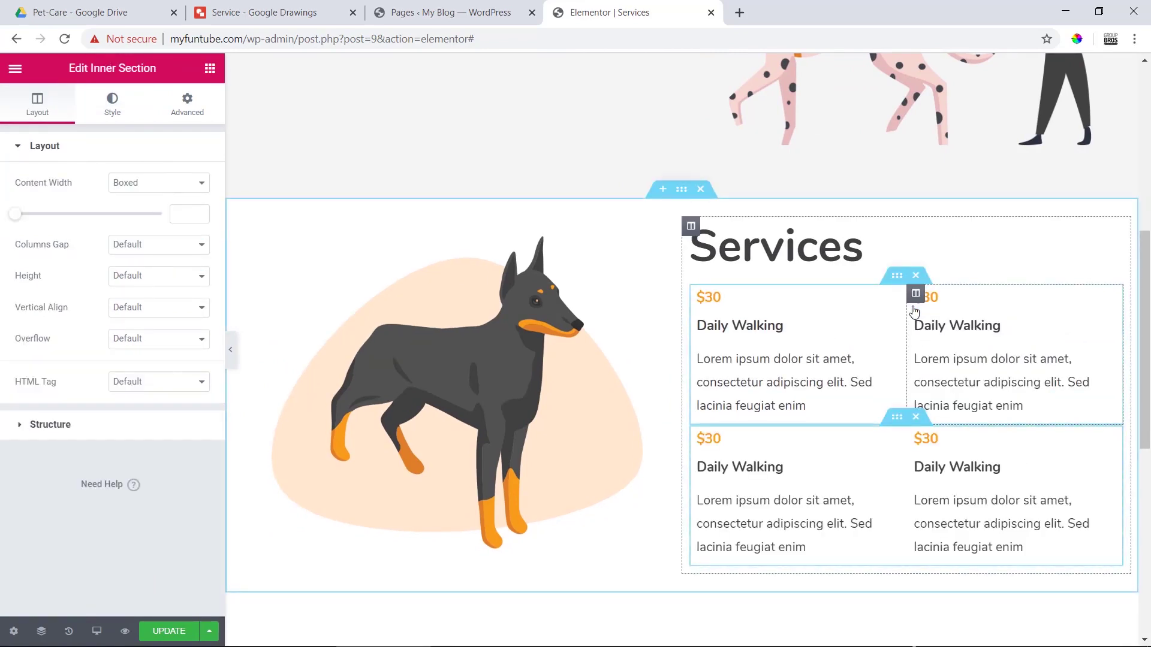
{"action": "left_click", "coordinate": [231, 350]}
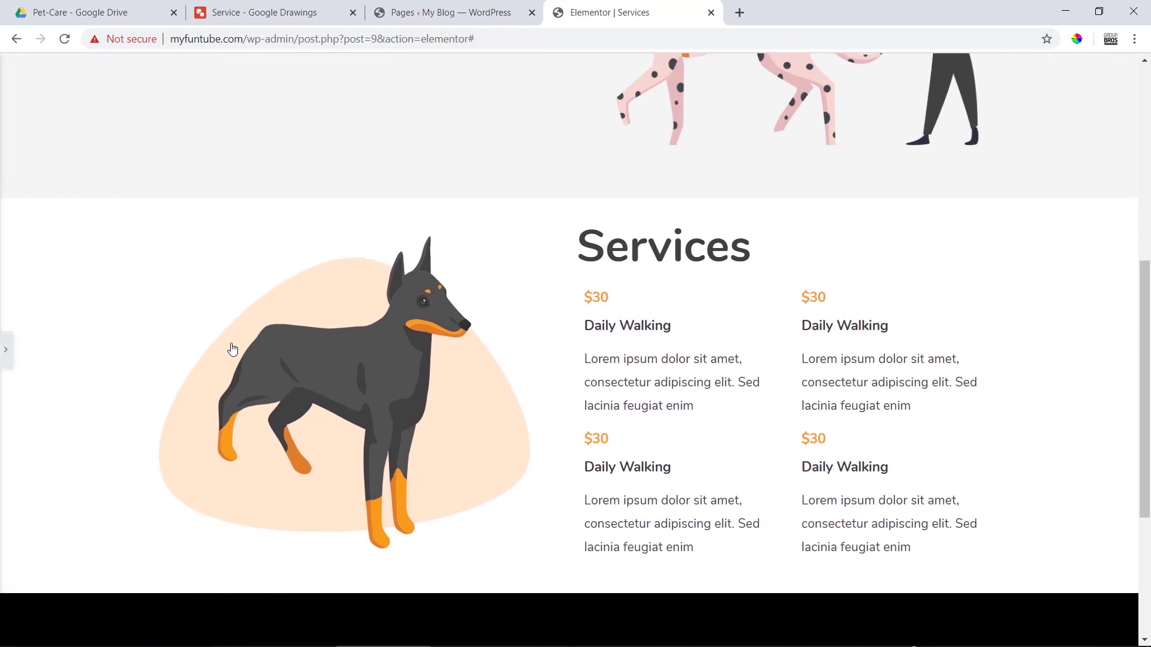
{"action": "left_click", "coordinate": [5, 350]}
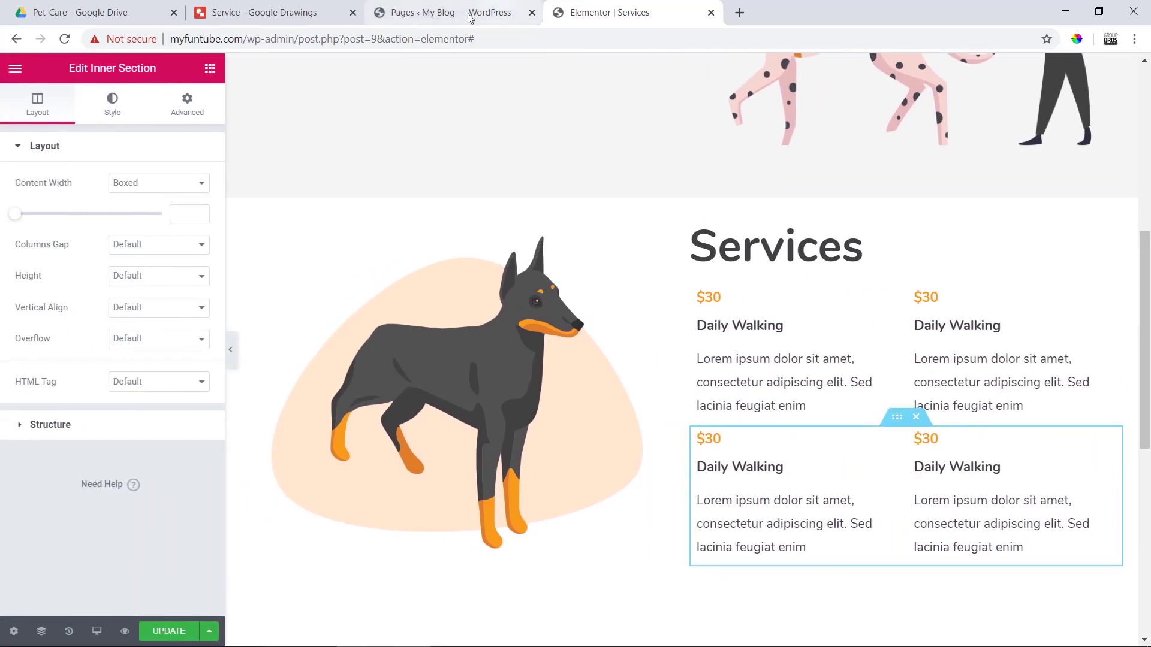
{"action": "left_click", "coordinate": [167, 113]}
{"action": "left_click", "coordinate": [176, 206]}
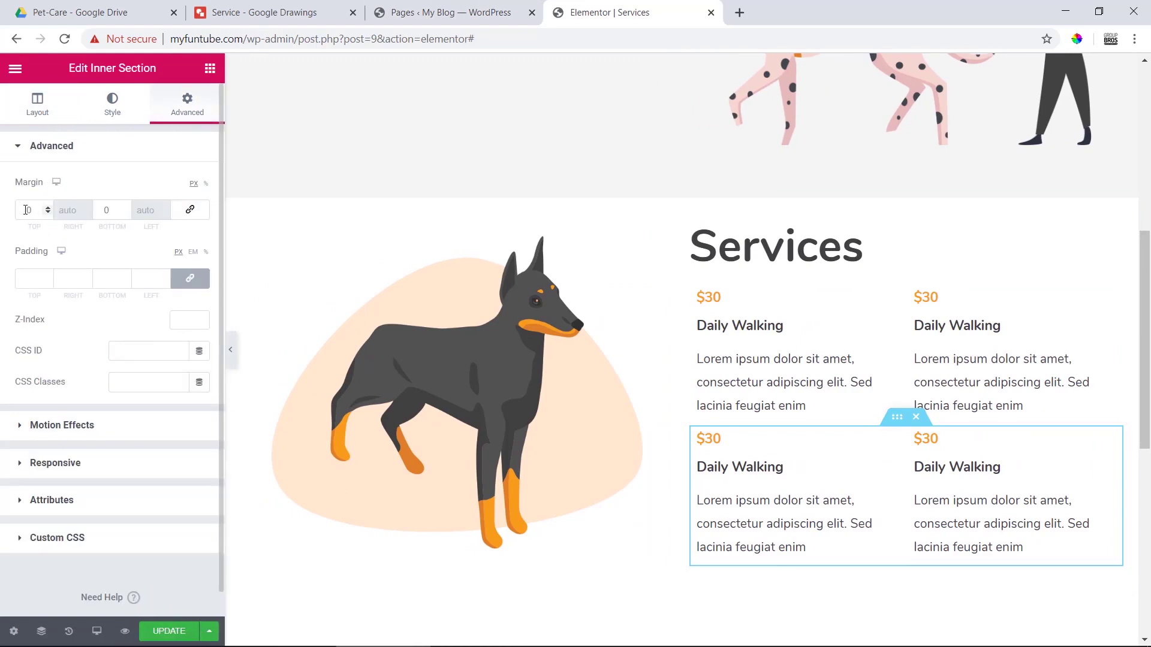
{"action": "type", "text": "10"}
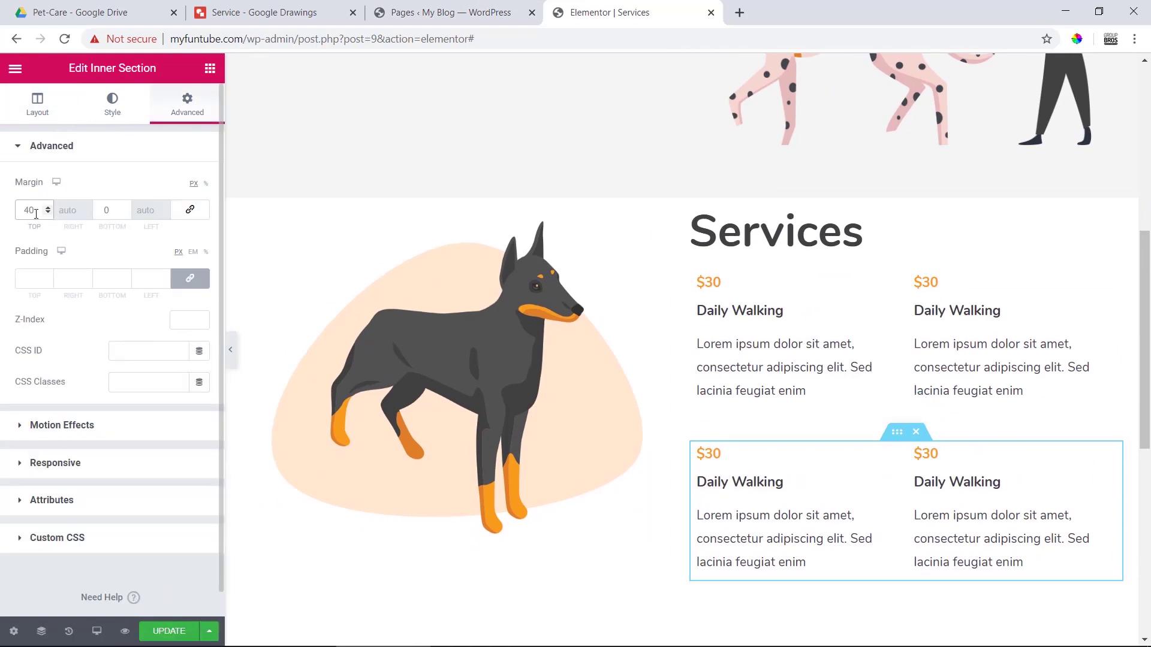
{"action": "key", "text": "BackSpace"}
{"action": "type", "text": "3"}
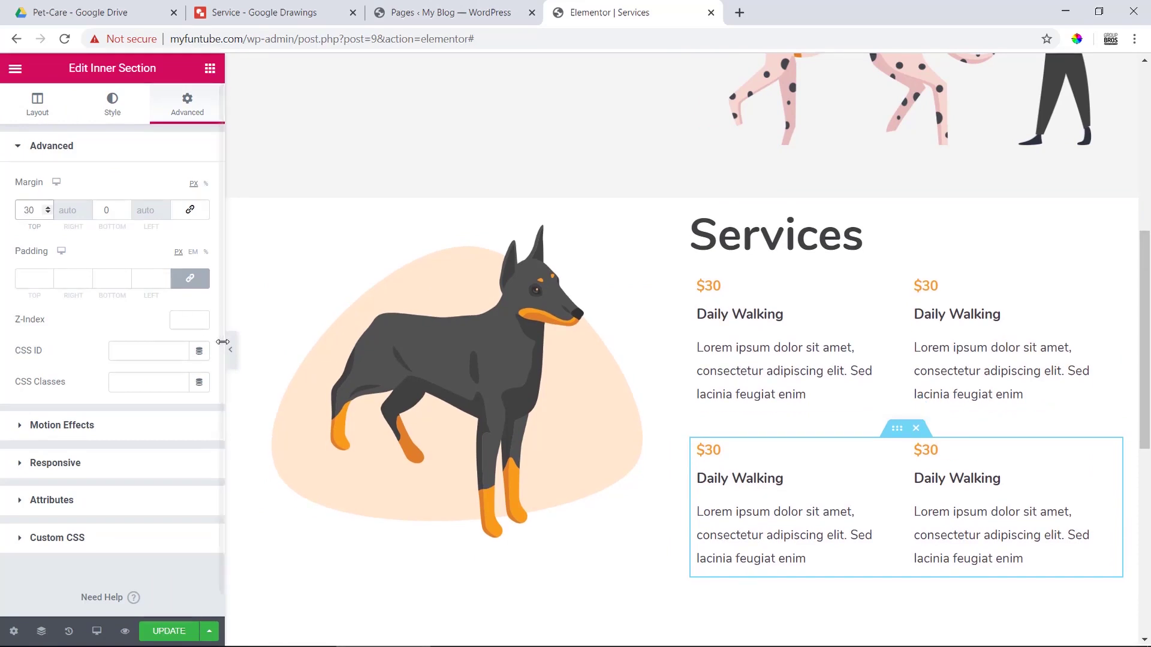
{"action": "left_click", "coordinate": [230, 349]}
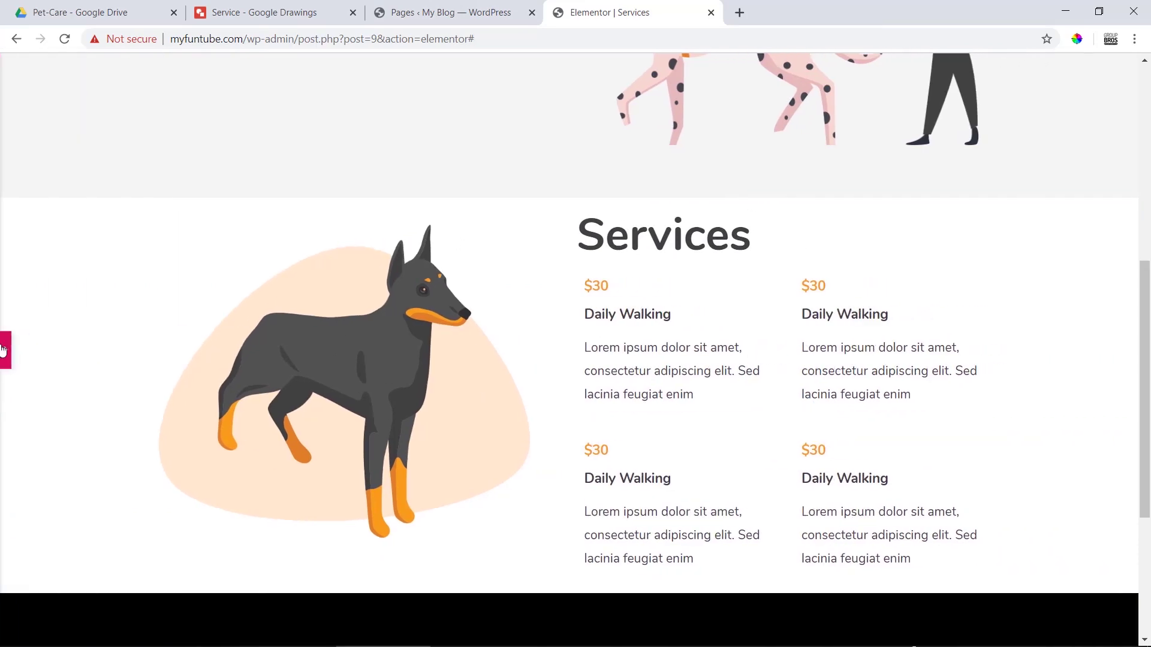
{"action": "left_click", "coordinate": [4, 349]}
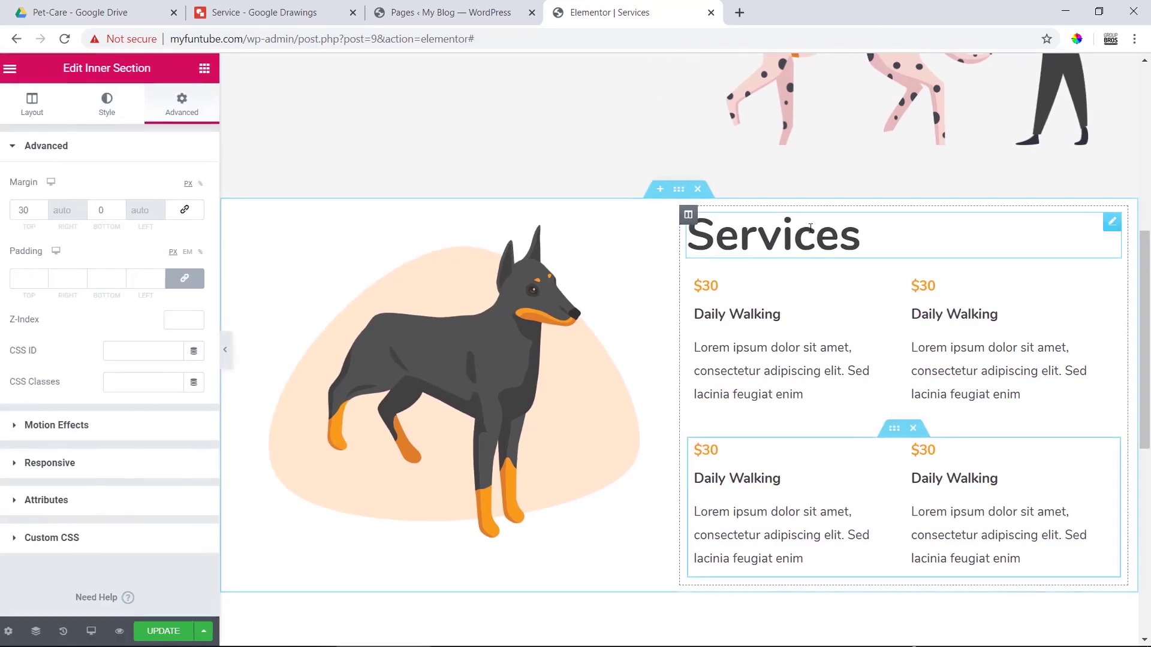
Step: Set the Services section to 600 px minimum height with content vertically centred, and preview
{"action": "left_click", "coordinate": [681, 196]}
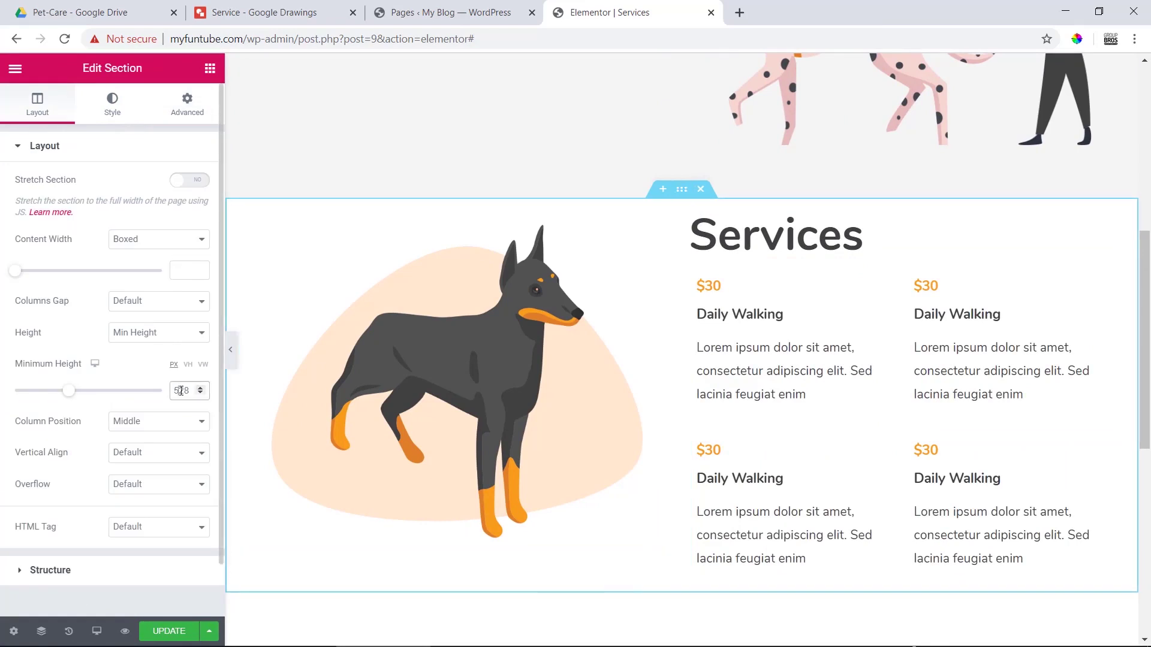
{"action": "type", "text": "6"}
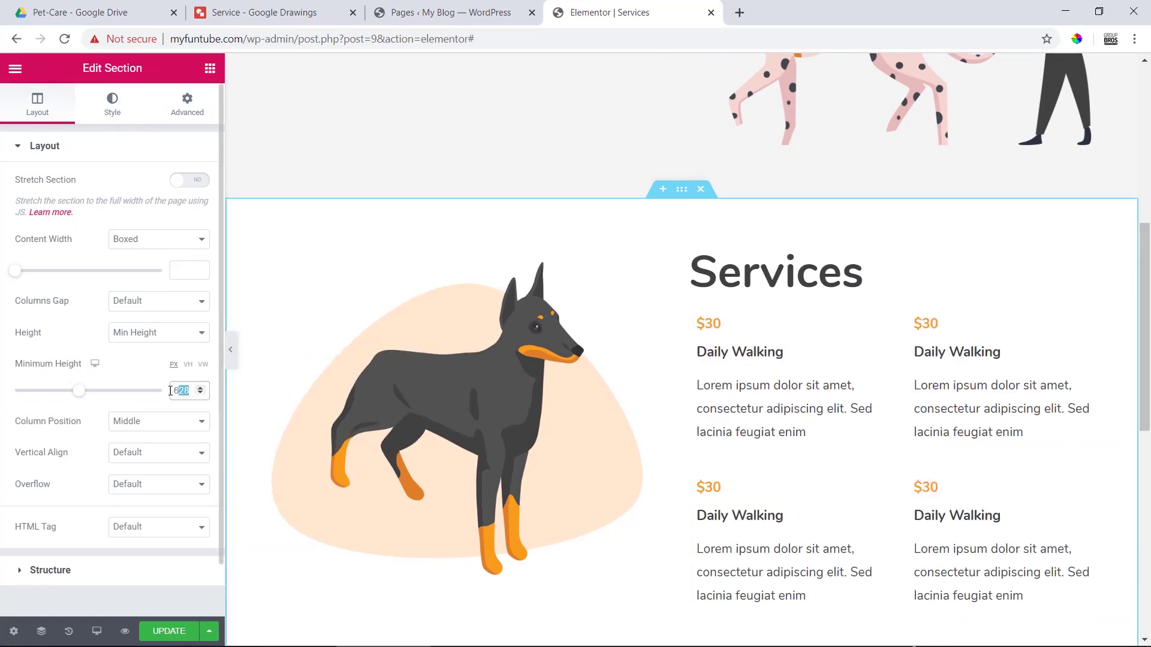
{"action": "type", "text": "600"}
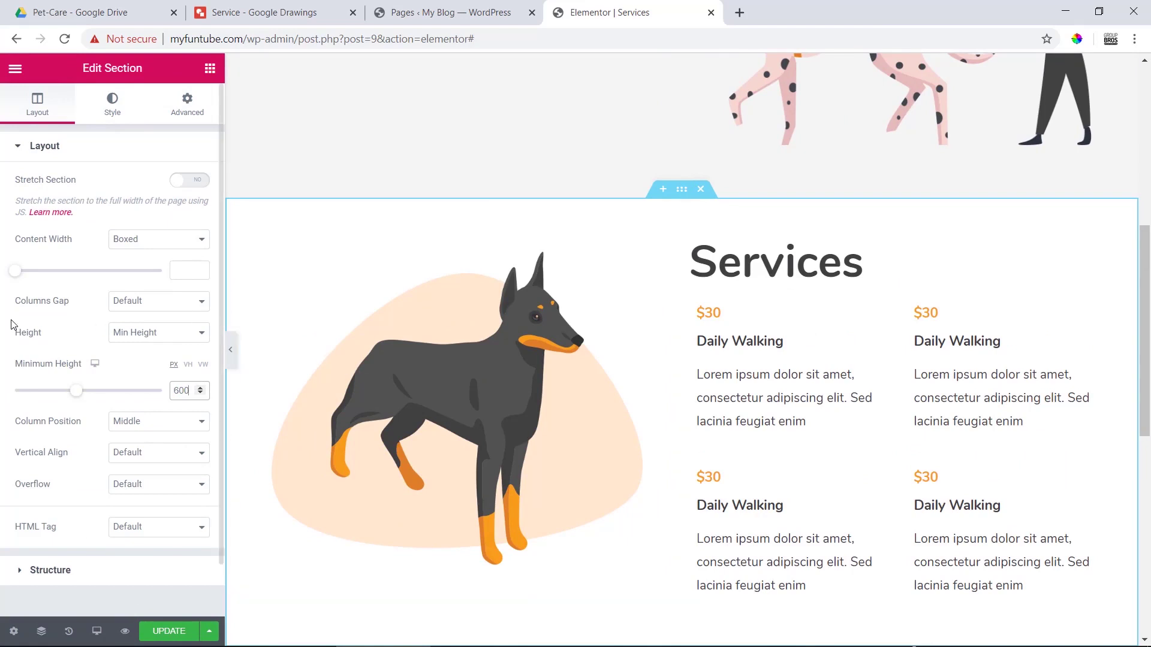
{"action": "left_click", "coordinate": [161, 459]}
{"action": "left_click", "coordinate": [160, 491]}
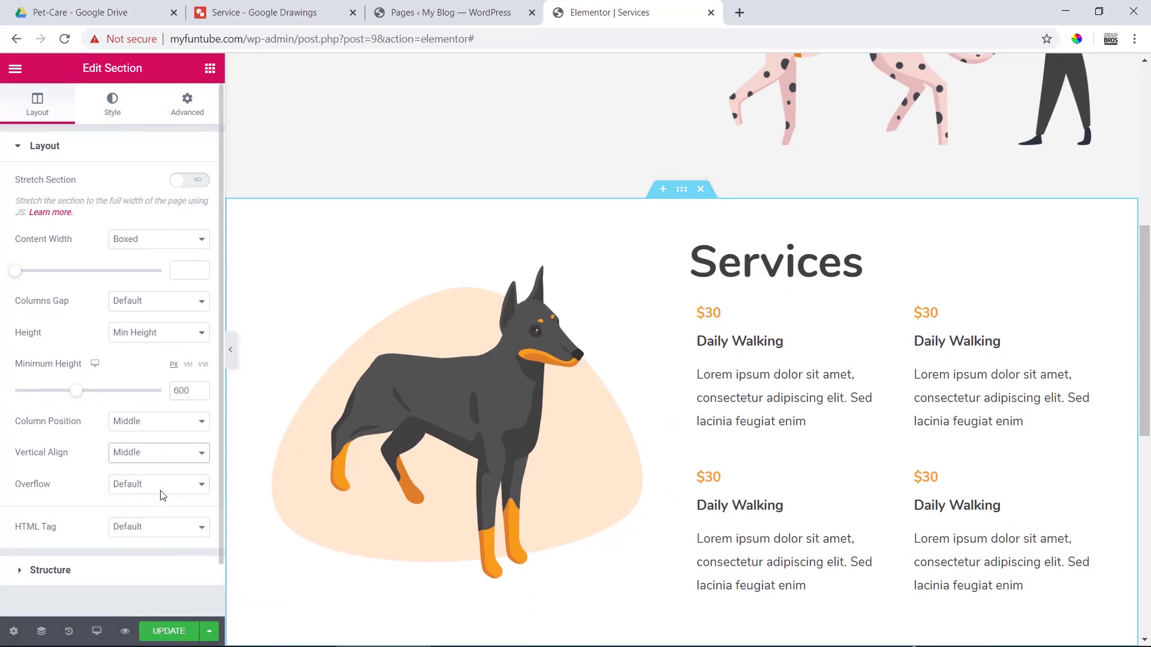
{"action": "left_click", "coordinate": [231, 350]}
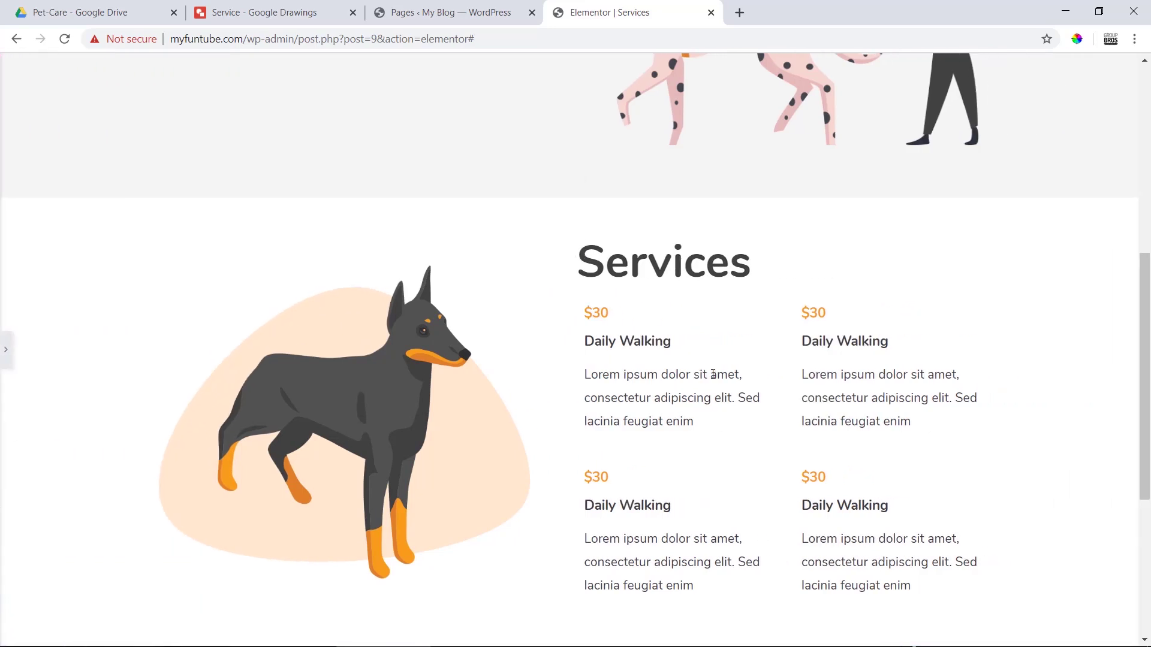
{"action": "scroll", "coordinate": [712, 378], "scroll_direction": "down", "scroll_amount": 3}
{"action": "scroll", "coordinate": [712, 378], "scroll_direction": "up", "scroll_amount": 5}
{"action": "left_click", "coordinate": [5, 349]}
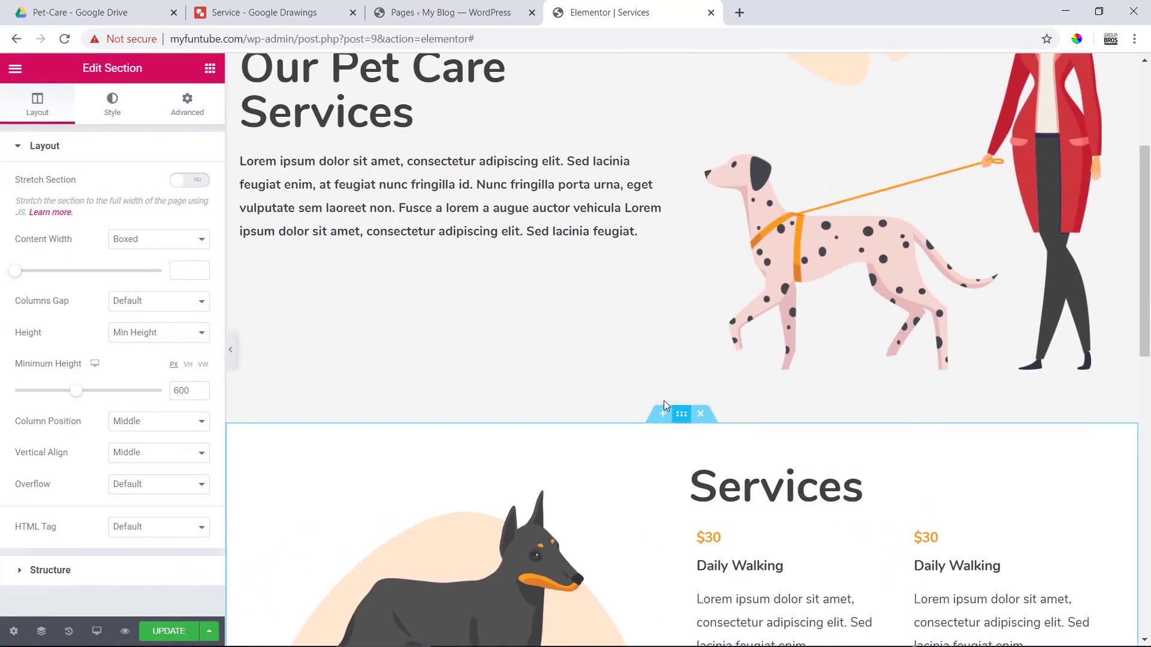
Step: Give the Services section 40 px top and bottom padding, preview, and switch to the Service drawing
{"action": "left_click", "coordinate": [187, 106]}
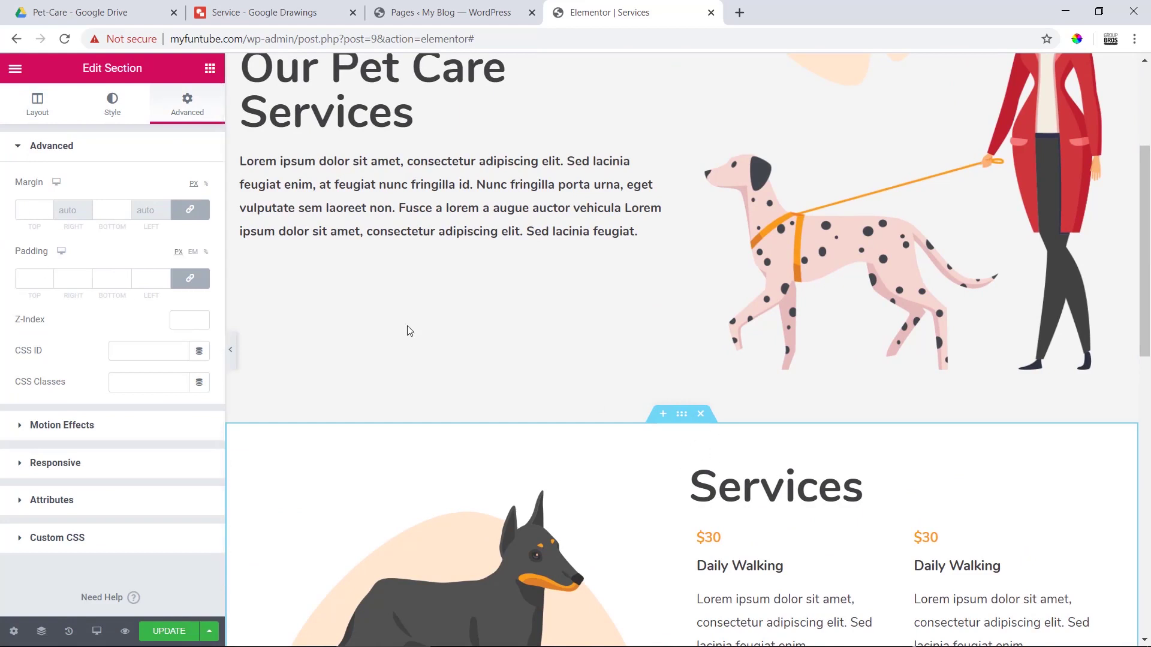
{"action": "left_click", "coordinate": [190, 277]}
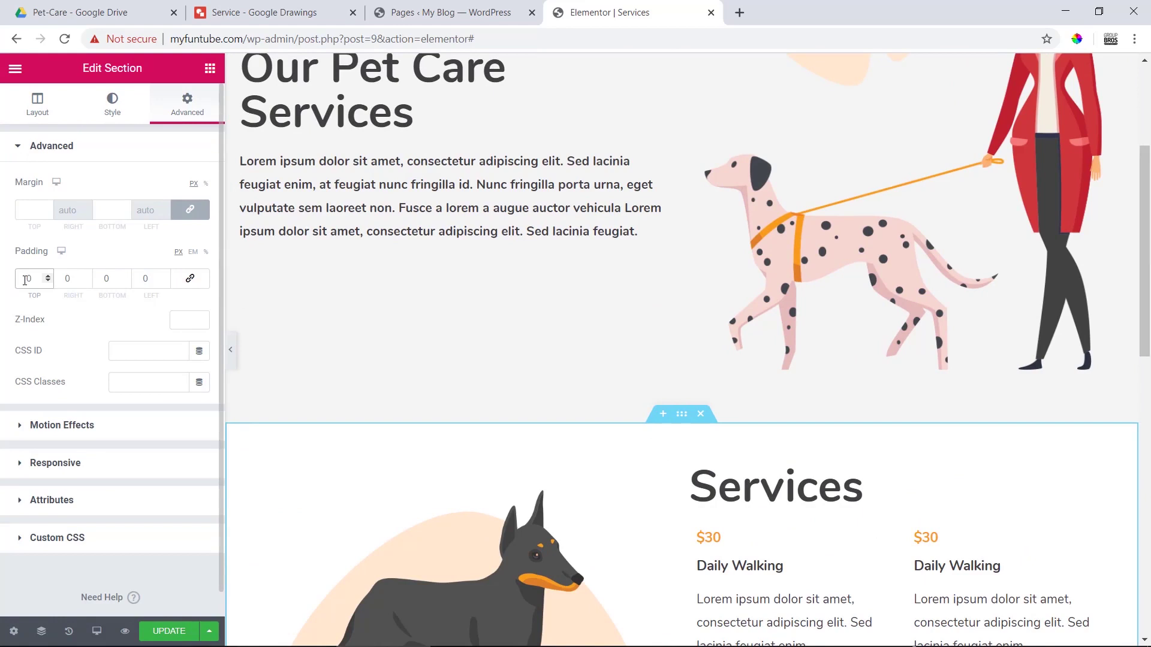
{"action": "type", "text": "40"}
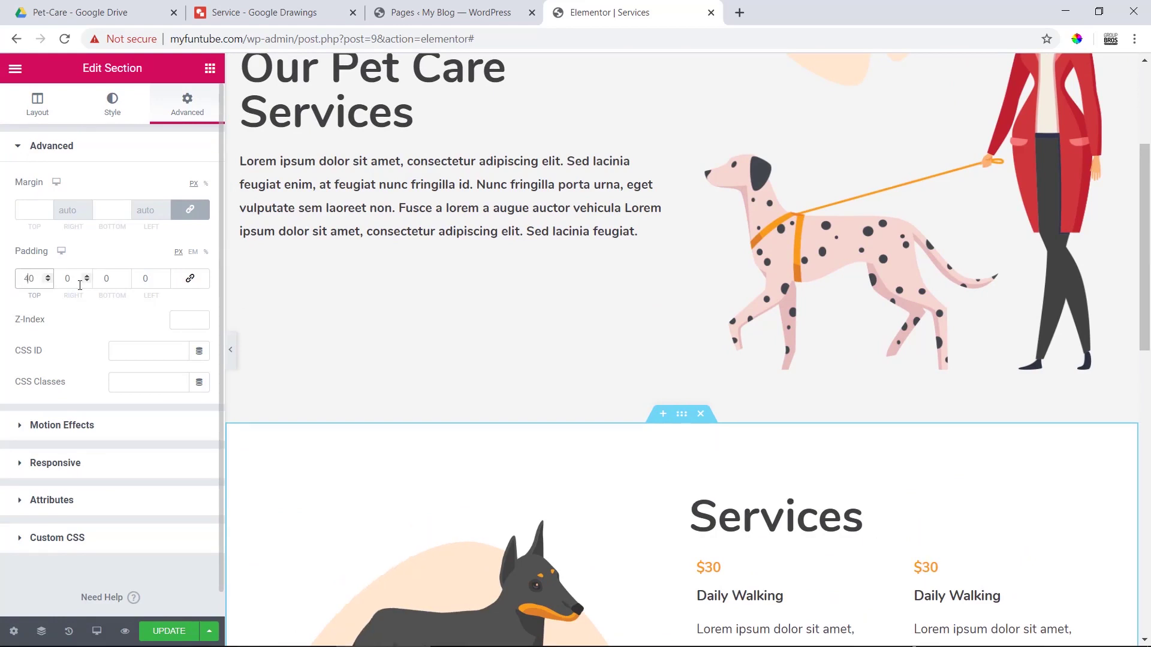
{"action": "left_click", "coordinate": [110, 286]}
{"action": "type", "text": "40"}
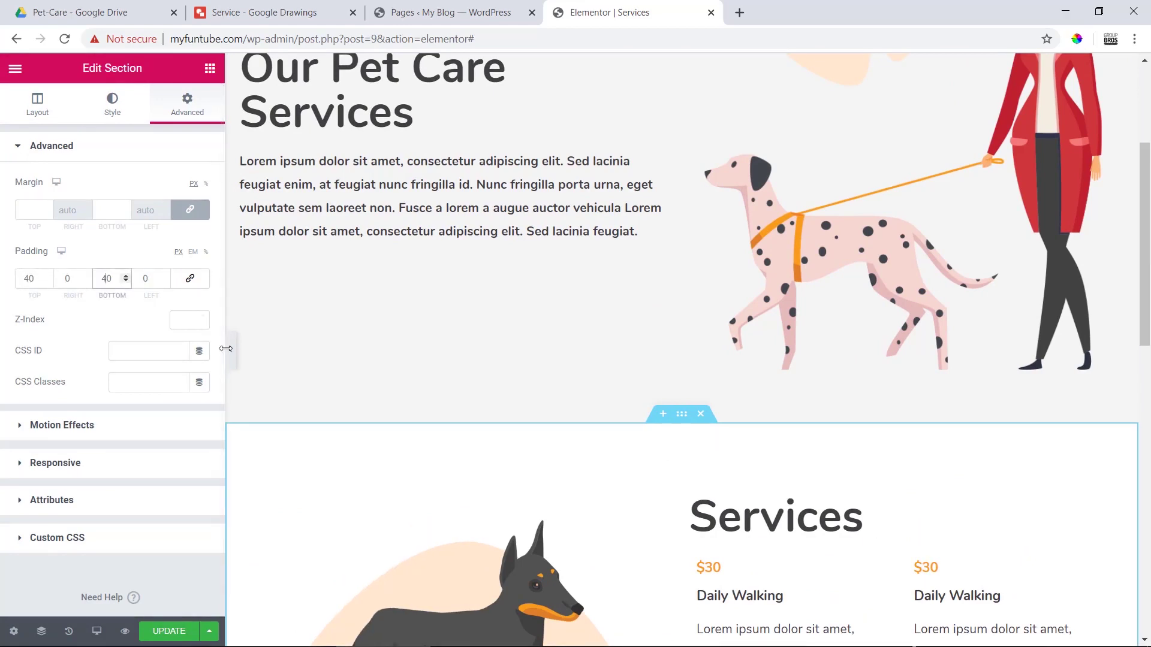
{"action": "left_click", "coordinate": [229, 349]}
{"action": "scroll", "coordinate": [630, 432], "scroll_direction": "down", "scroll_amount": 3}
{"action": "scroll", "coordinate": [611, 526], "scroll_direction": "down", "scroll_amount": 3}
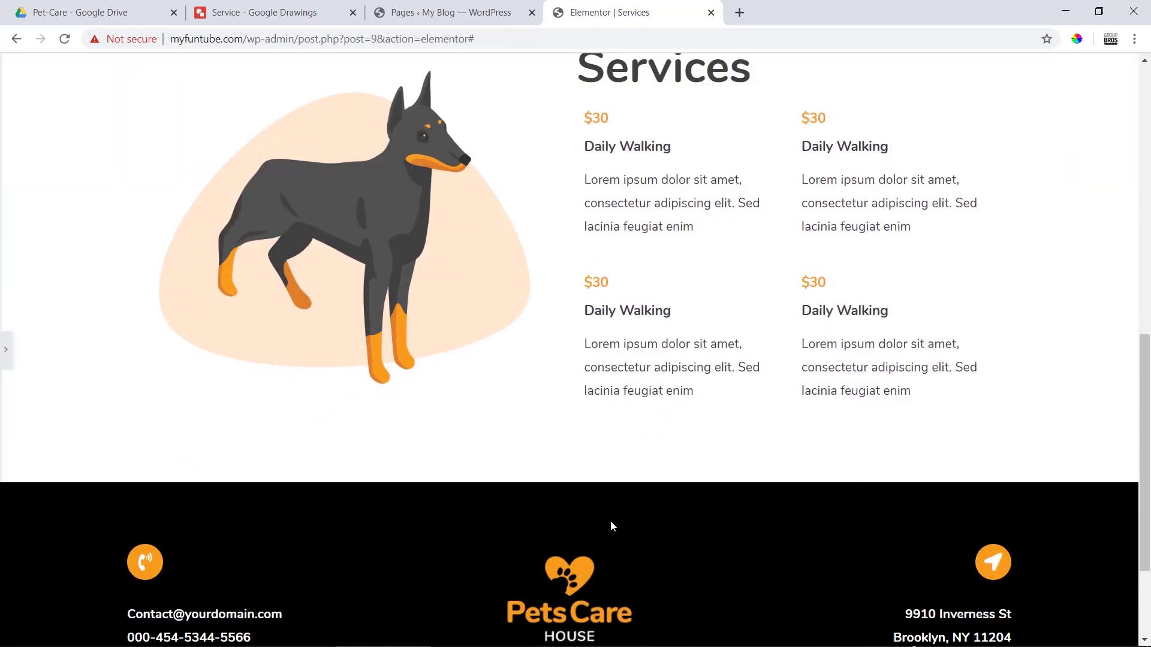
{"action": "scroll", "coordinate": [665, 310], "scroll_direction": "up", "scroll_amount": 3}
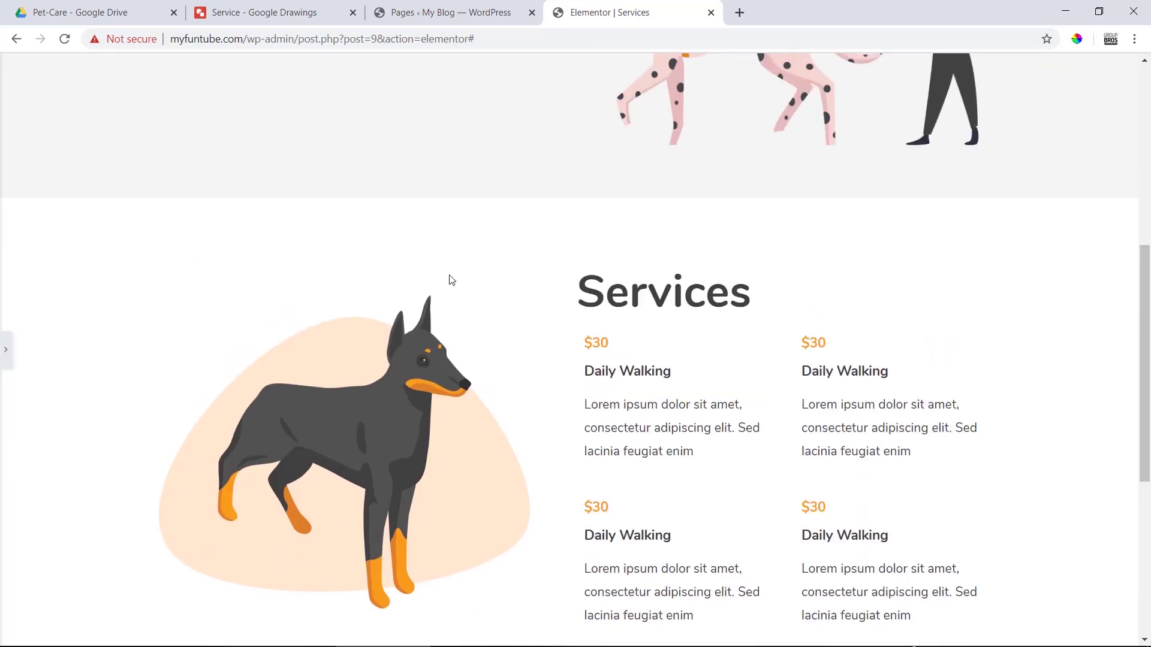
{"action": "left_click", "coordinate": [3, 343]}
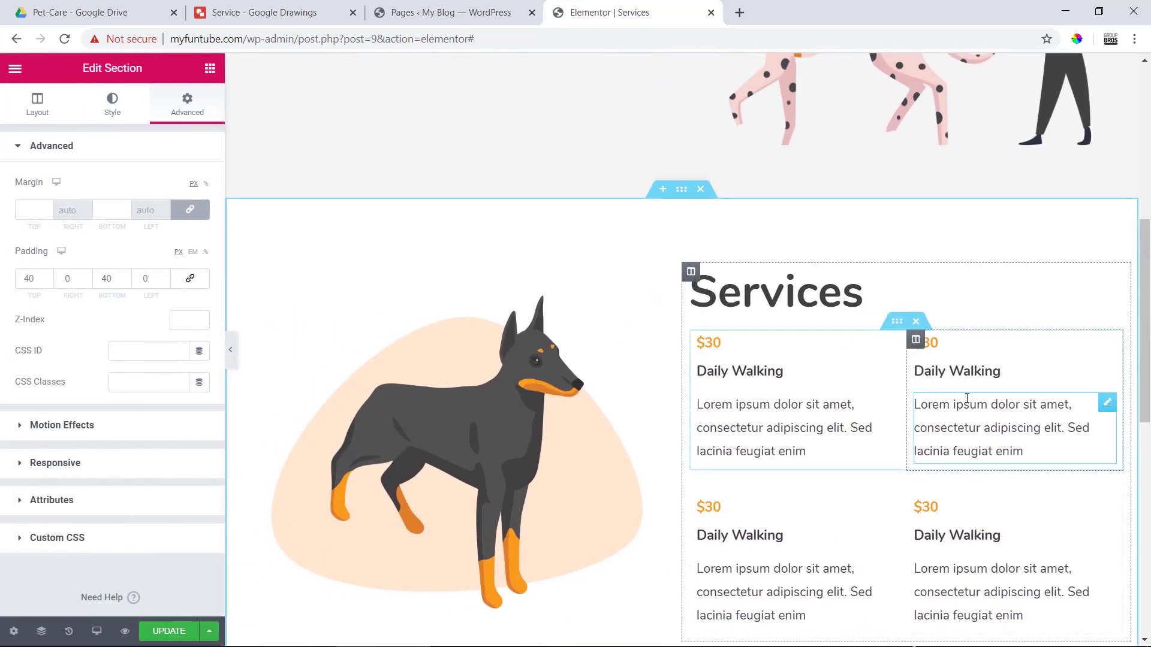
{"action": "left_click", "coordinate": [347, 5]}
Step: Copy 'Pet Sitting' from the drawing into the upper-right heading's title
{"action": "left_click", "coordinate": [793, 243]}
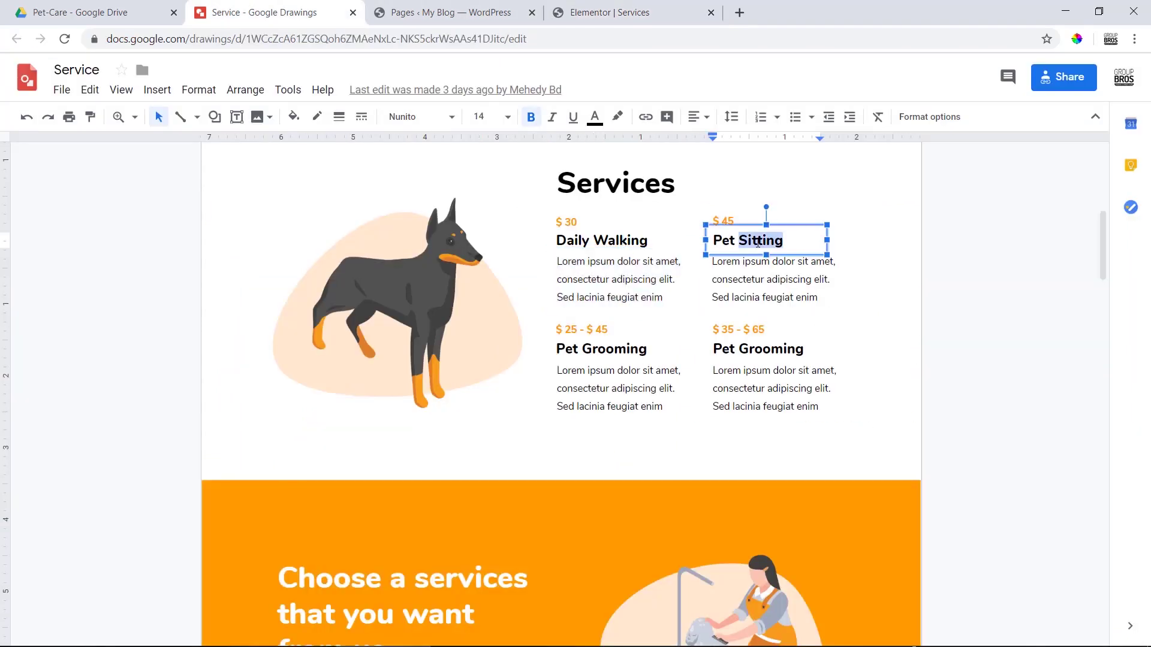
{"action": "triple_click", "coordinate": [794, 243]}
{"action": "key", "text": "ctrl+c"}
{"action": "key", "text": "ctrl+Tab"}
{"action": "triple_click", "coordinate": [97, 202]}
{"action": "key", "text": "ctrl+v"}
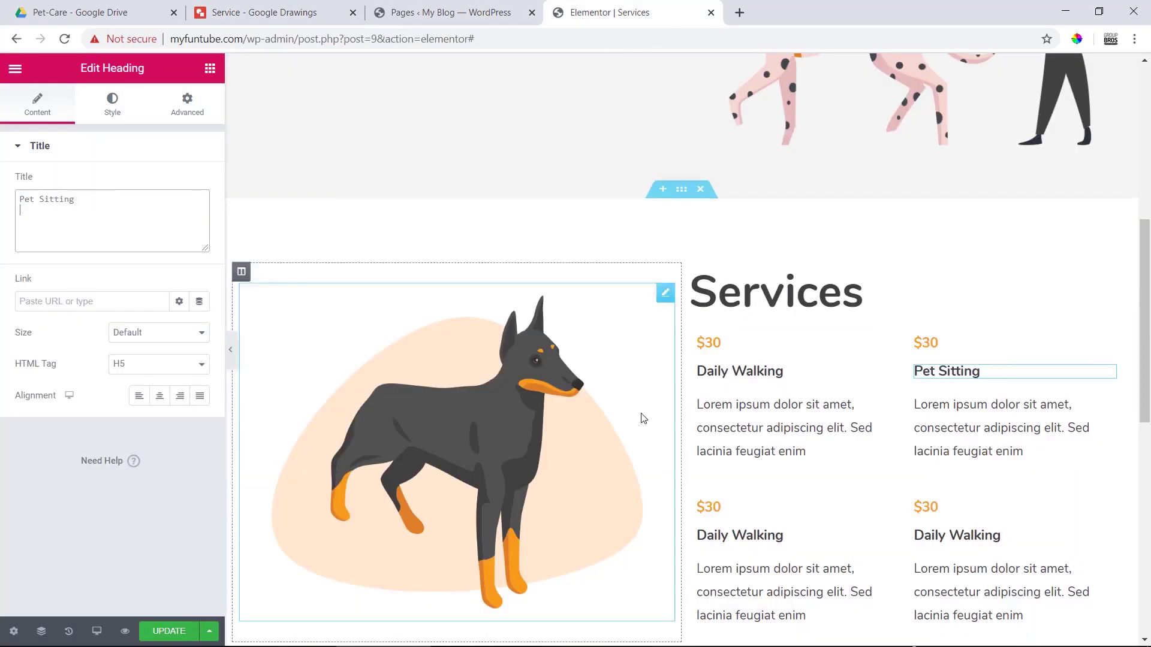
Step: Copy 'Pet Grooming' from the drawing into the lower-left heading's title
{"action": "left_click", "coordinate": [302, 9]}
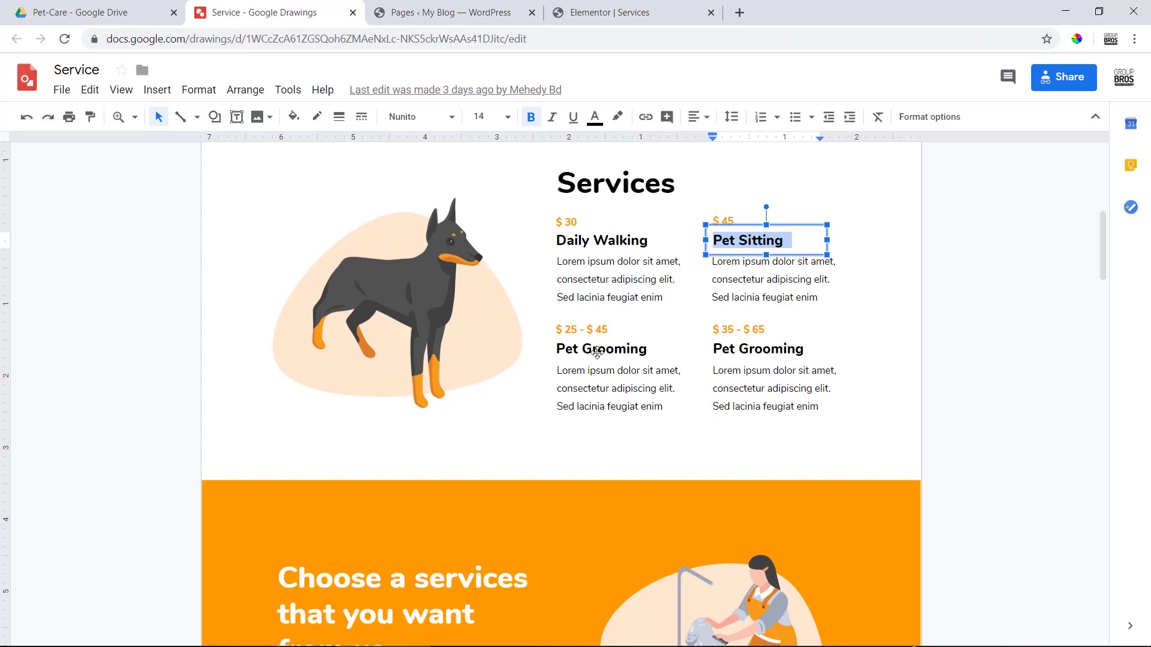
{"action": "left_click", "coordinate": [597, 353]}
{"action": "triple_click", "coordinate": [598, 354]}
{"action": "key", "text": "ctrl+c"}
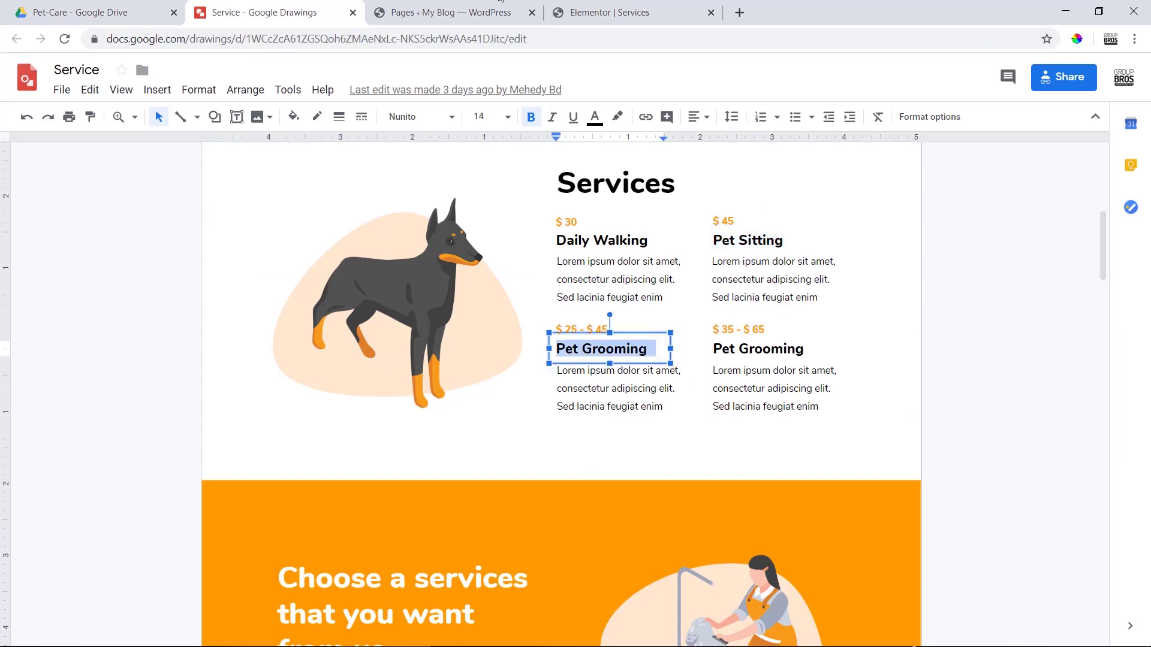
{"action": "left_click", "coordinate": [500, 12]}
{"action": "left_click", "coordinate": [629, 11]}
{"action": "left_click", "coordinate": [739, 528]}
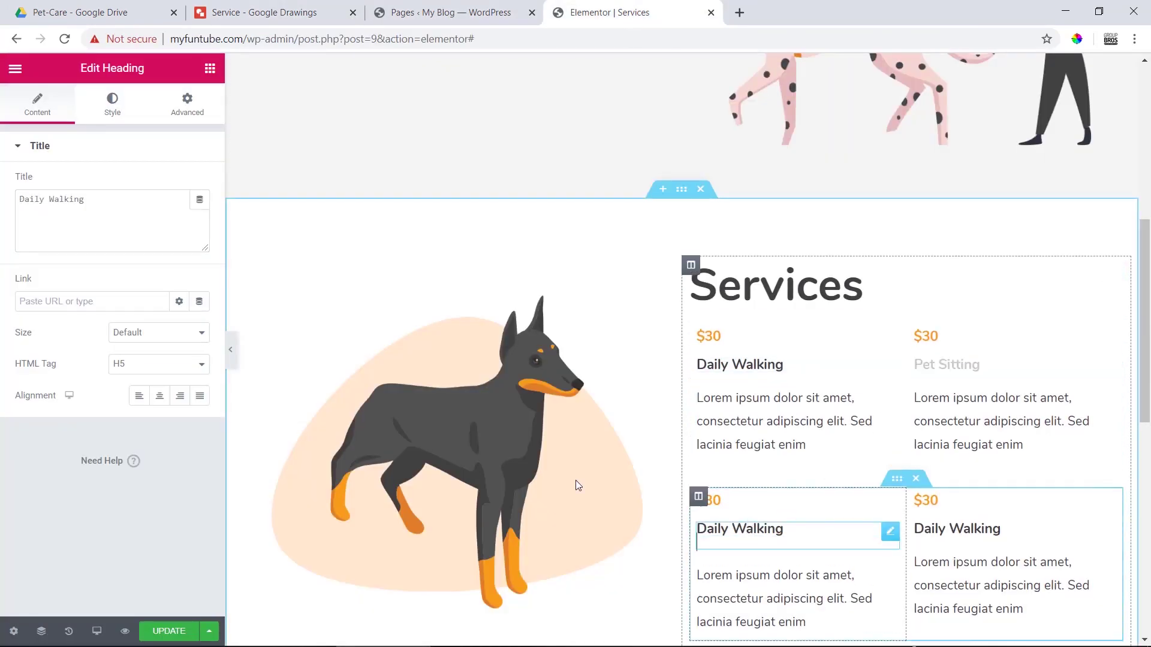
{"action": "triple_click", "coordinate": [65, 198]}
{"action": "key", "text": "ctrl+v"}
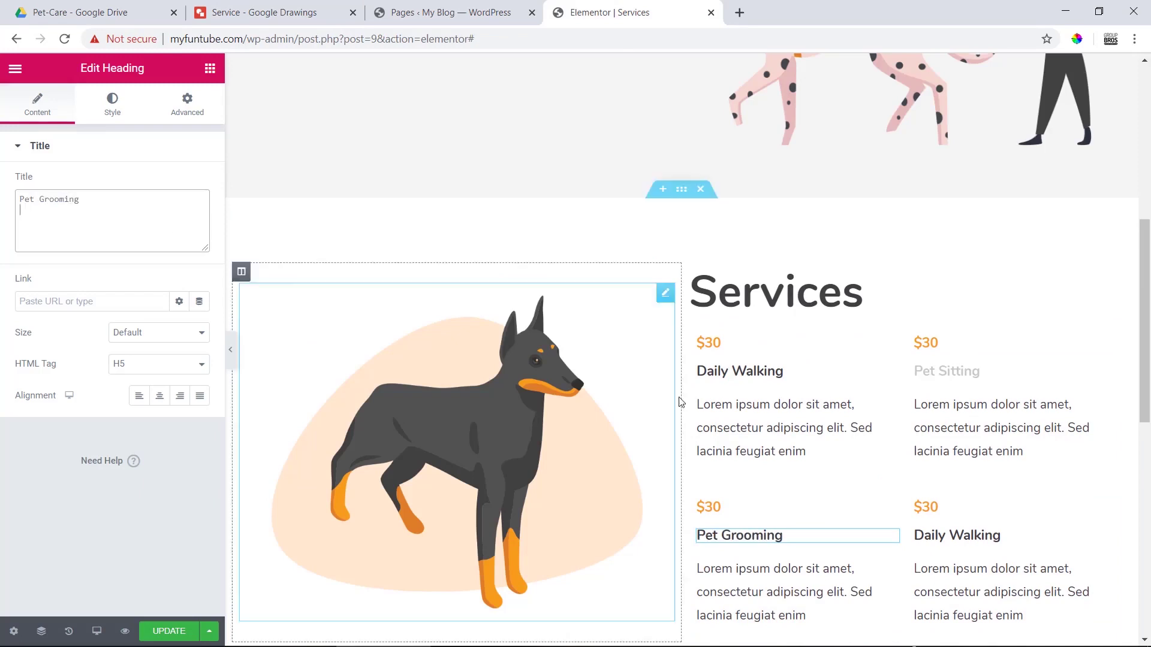
Step: Copy the second 'Pet Grooming' title into the lower-right heading, leaving all prices at $30
{"action": "left_click", "coordinate": [940, 538]}
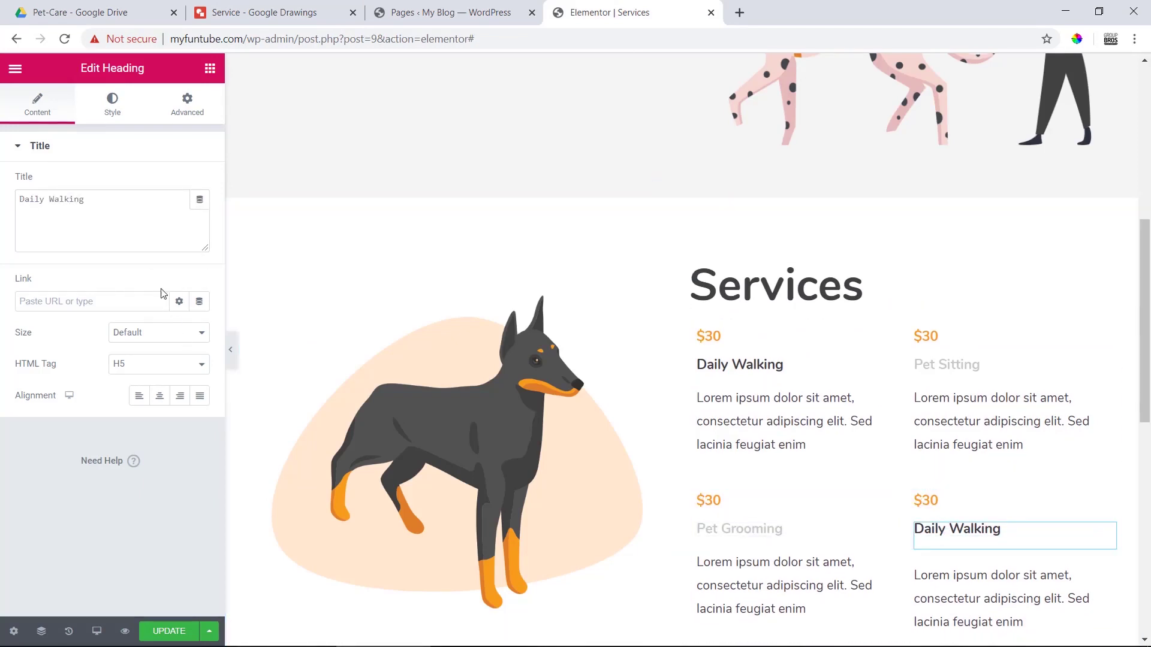
{"action": "left_click", "coordinate": [765, 531]}
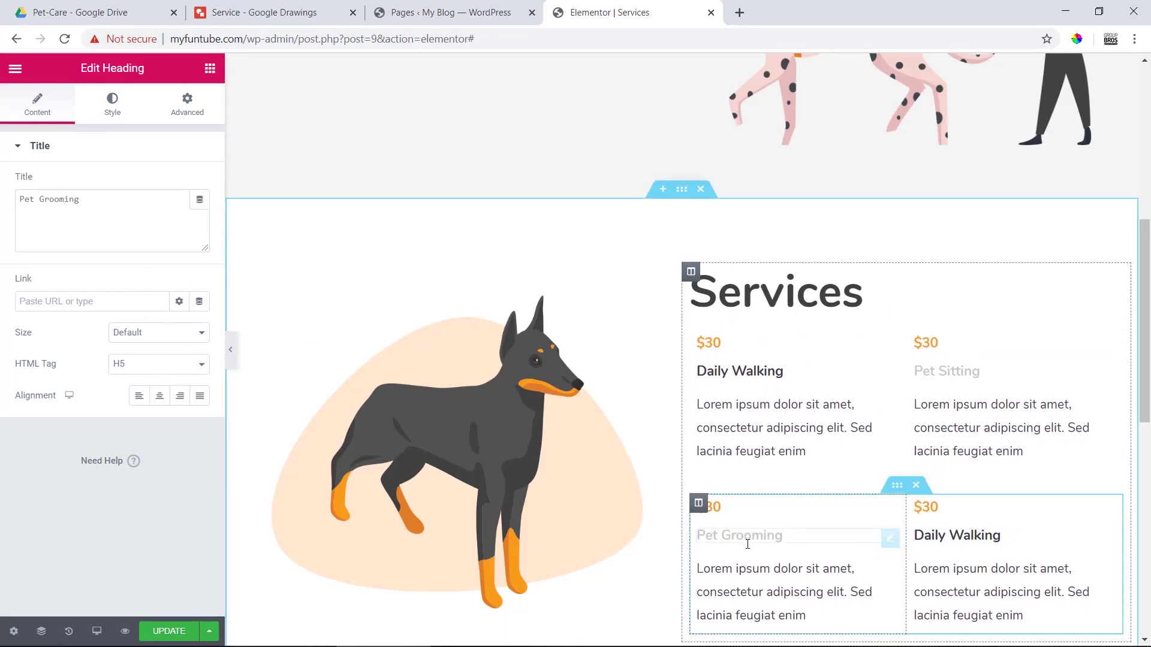
{"action": "left_click", "coordinate": [983, 537]}
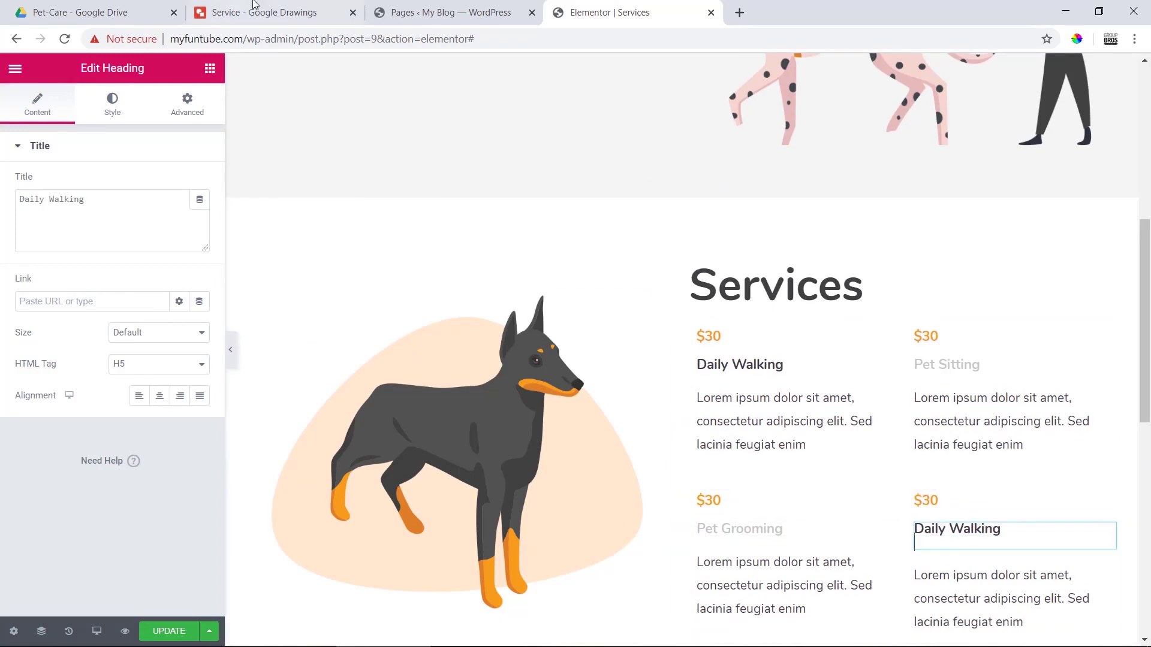
{"action": "left_click", "coordinate": [424, 9]}
{"action": "left_click", "coordinate": [341, 8]}
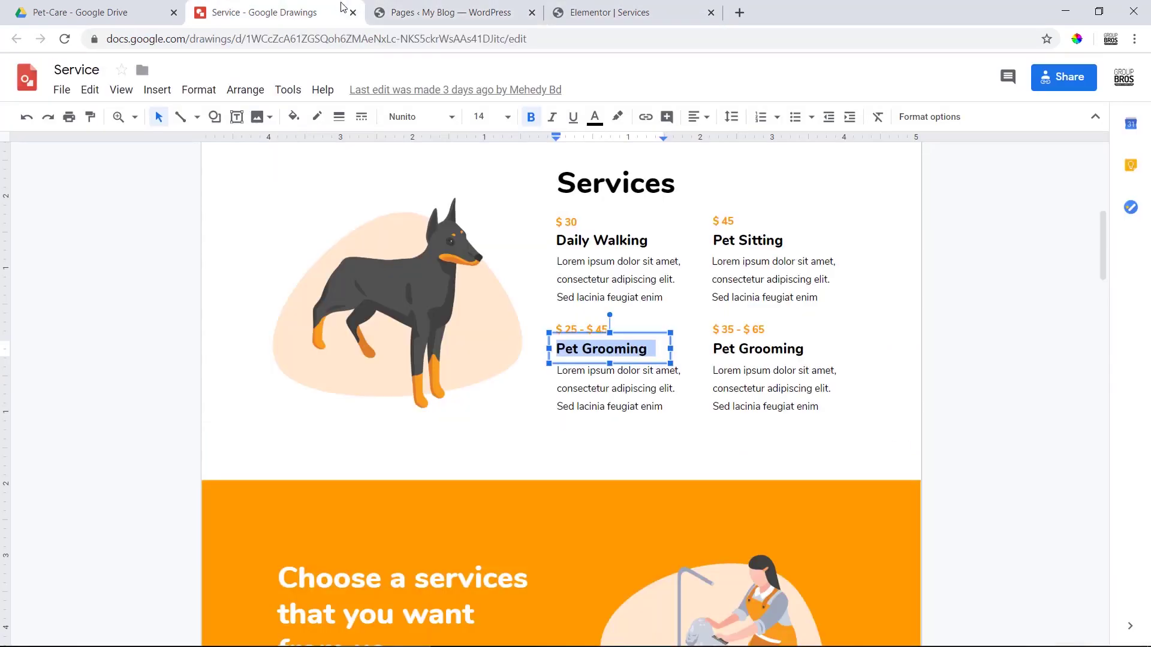
{"action": "triple_click", "coordinate": [757, 352]}
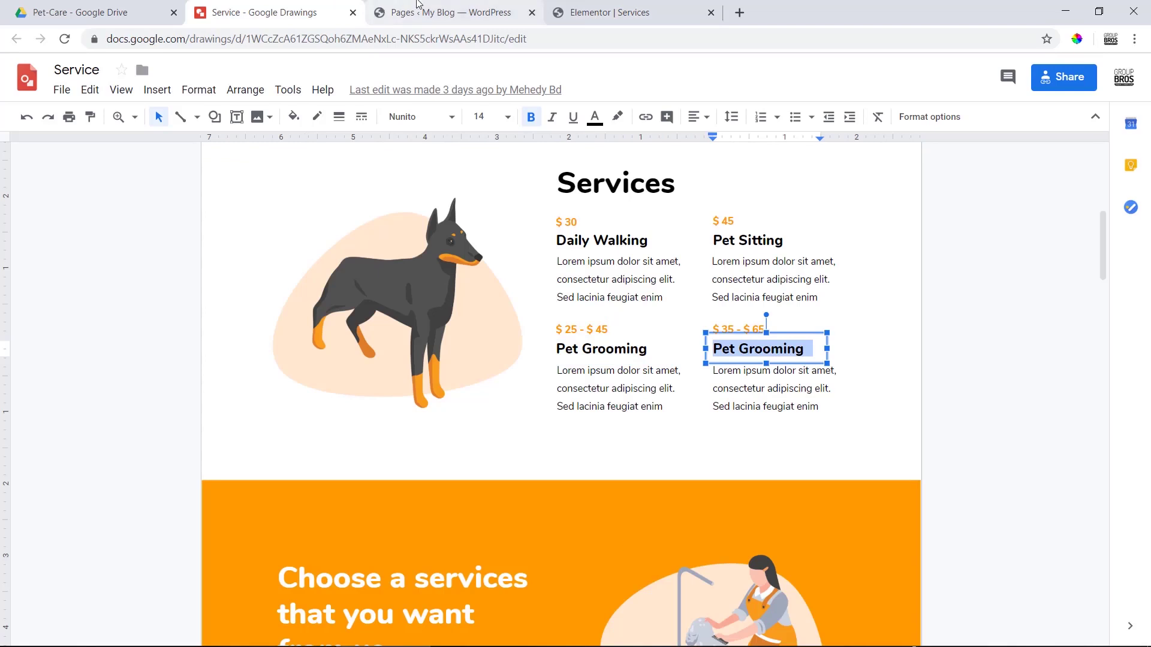
{"action": "left_click", "coordinate": [596, 11]}
{"action": "left_click_drag", "start_coordinate": [90, 200], "coordinate": [0, 196]}
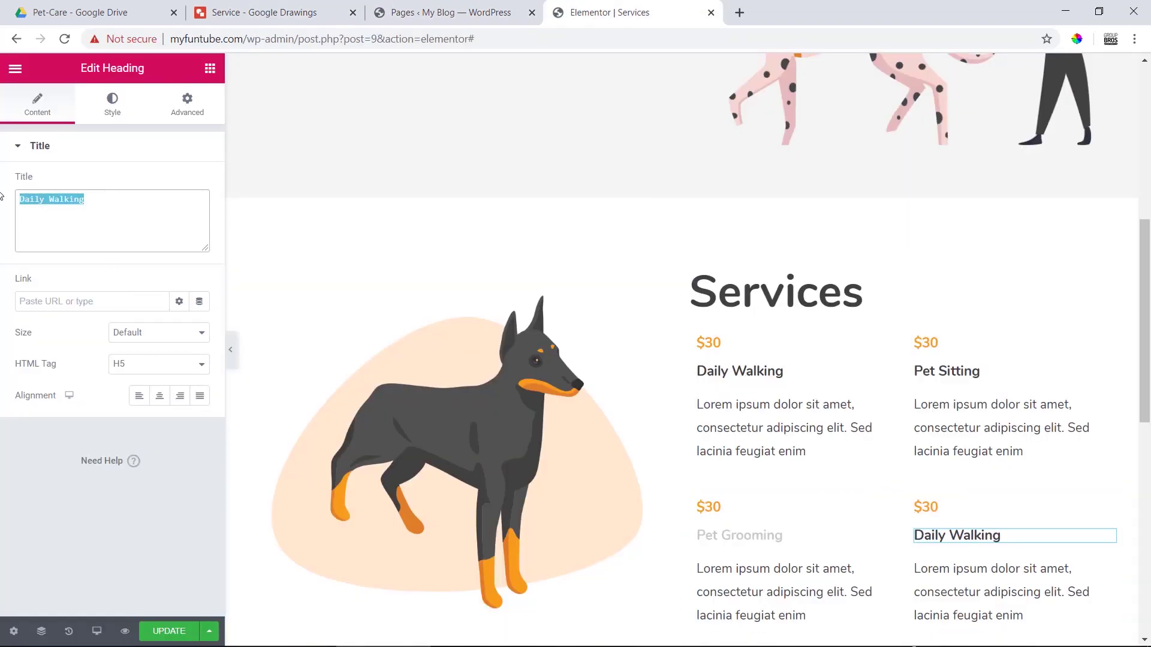
{"action": "key", "text": "ctrl+v"}
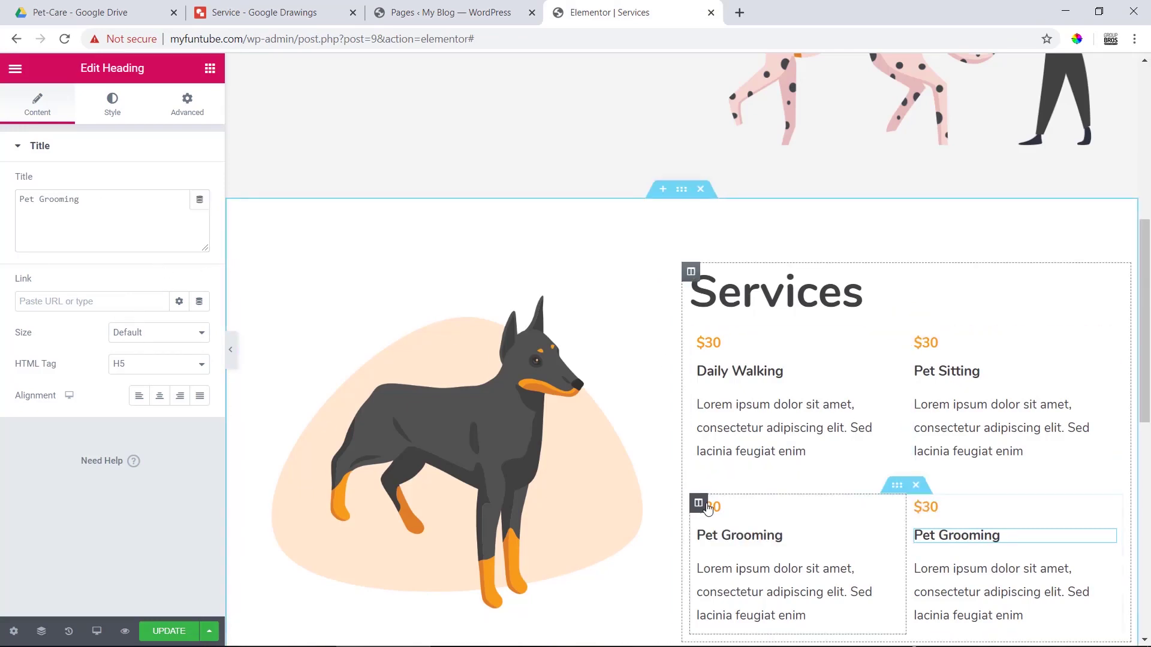
{"action": "left_click", "coordinate": [699, 504]}
{"action": "scroll", "coordinate": [835, 500], "scroll_direction": "down", "scroll_amount": 3}
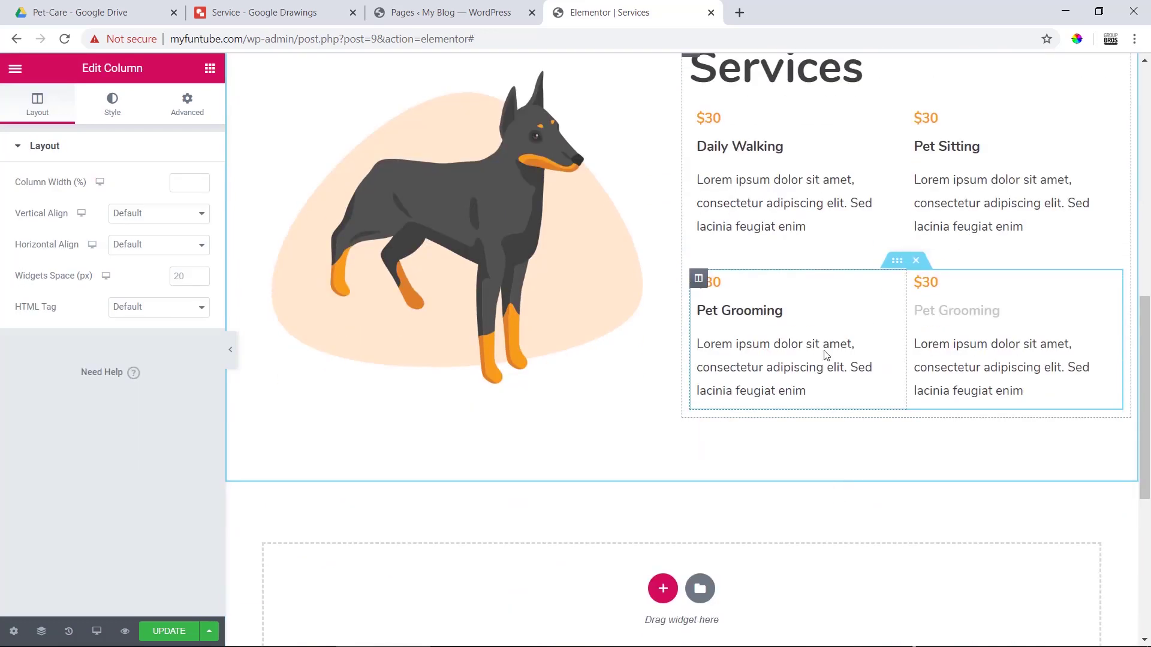
Step: Change the lower-left Pet Grooming price to $30-$60, save the page, and check the mockup's next section
{"action": "left_click", "coordinate": [748, 285]}
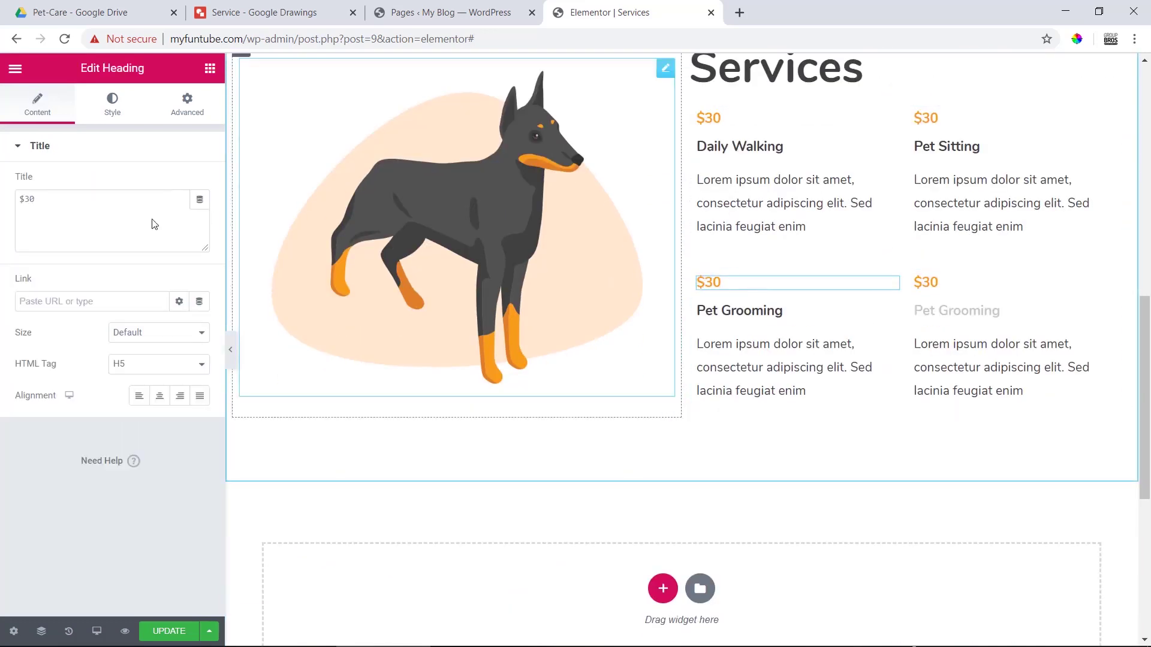
{"action": "left_click", "coordinate": [75, 201]}
{"action": "type", "text": "-$60"}
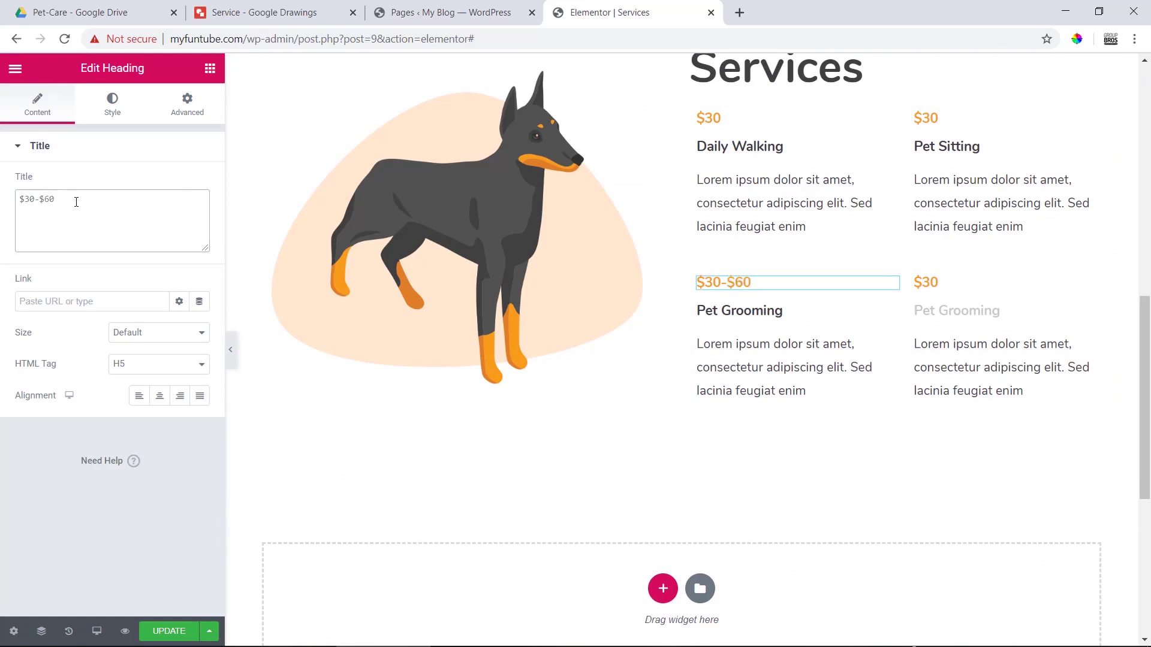
{"action": "left_click", "coordinate": [171, 632]}
{"action": "scroll", "coordinate": [742, 333], "scroll_direction": "up", "scroll_amount": 3}
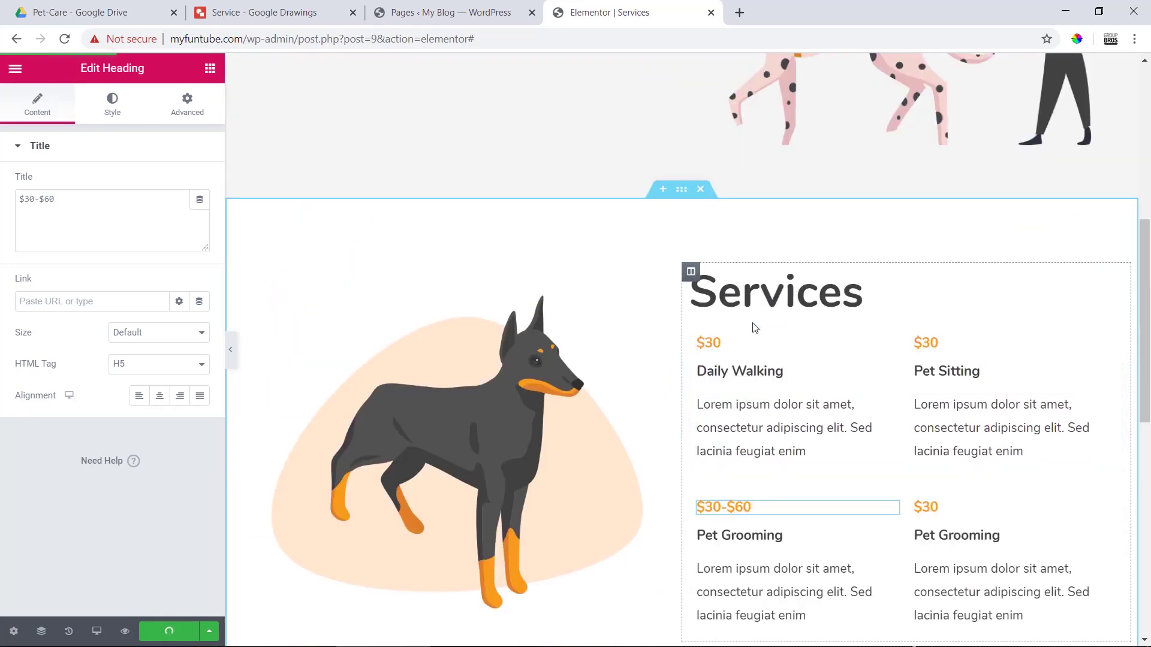
{"action": "scroll", "coordinate": [753, 328], "scroll_direction": "up", "scroll_amount": 5}
{"action": "scroll", "coordinate": [754, 328], "scroll_direction": "down", "scroll_amount": 10}
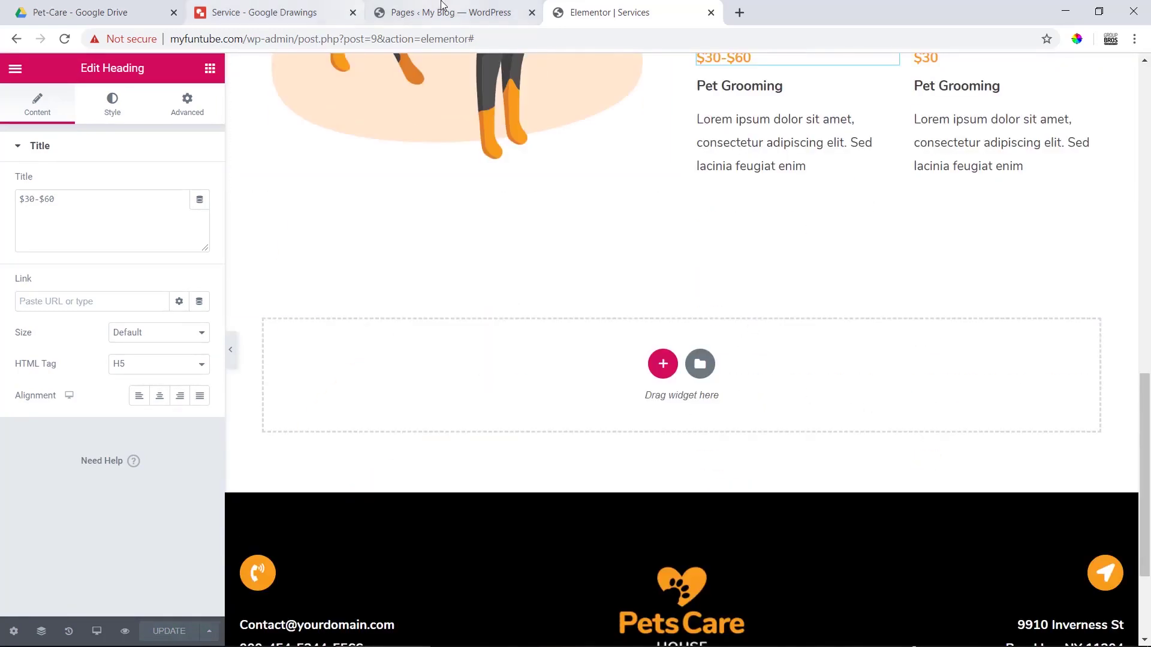
{"action": "left_click", "coordinate": [257, 11]}
{"action": "scroll", "coordinate": [519, 403], "scroll_direction": "down", "scroll_amount": 3}
{"action": "scroll", "coordinate": [518, 402], "scroll_direction": "down", "scroll_amount": 1}
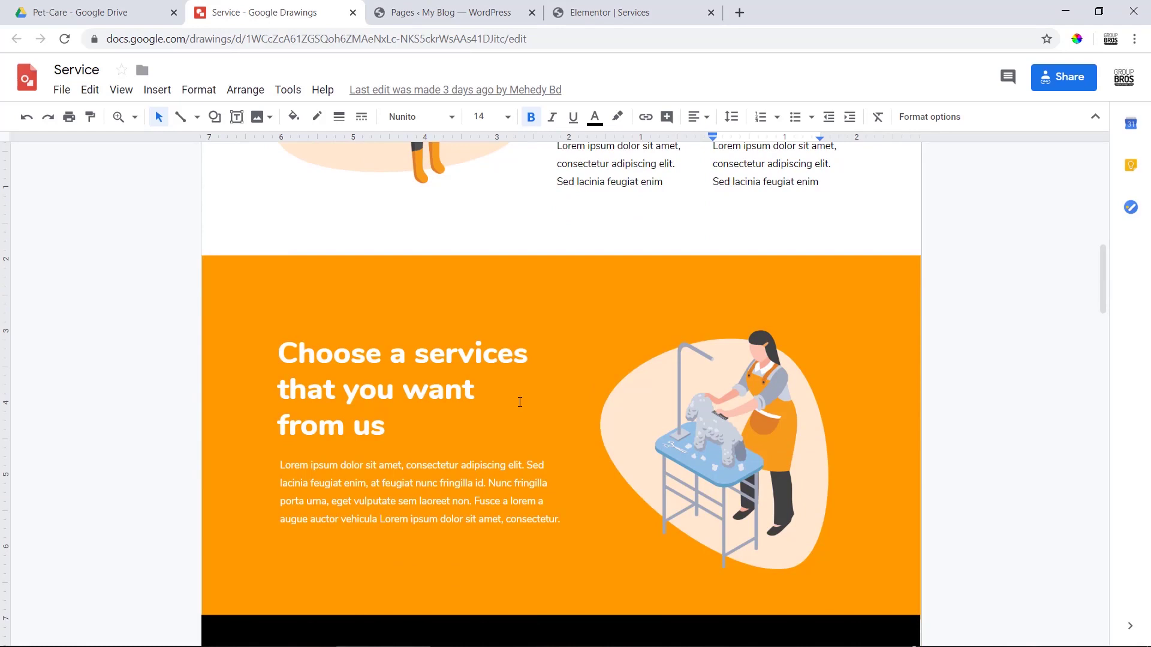
{"action": "scroll", "coordinate": [593, 483], "scroll_direction": "up", "scroll_amount": 1}
{"action": "scroll", "coordinate": [596, 429], "scroll_direction": "up", "scroll_amount": 2}
{"action": "scroll", "coordinate": [533, 172], "scroll_direction": "down", "scroll_amount": 5}
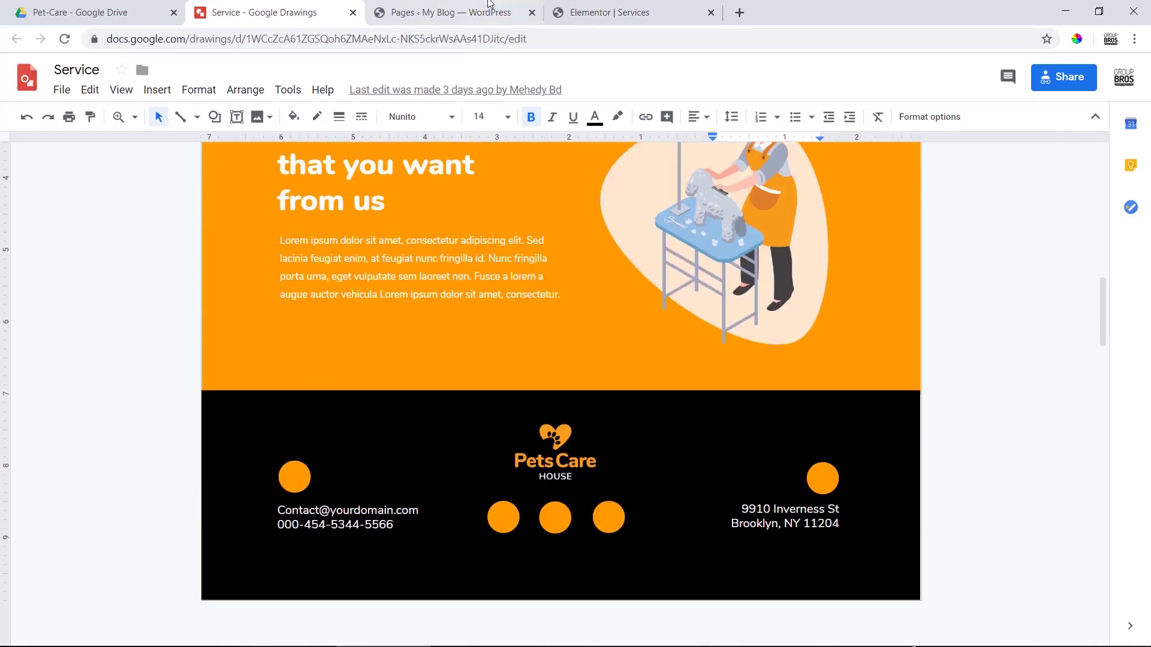
{"action": "left_click", "coordinate": [449, 12]}
{"action": "left_click", "coordinate": [666, 5]}
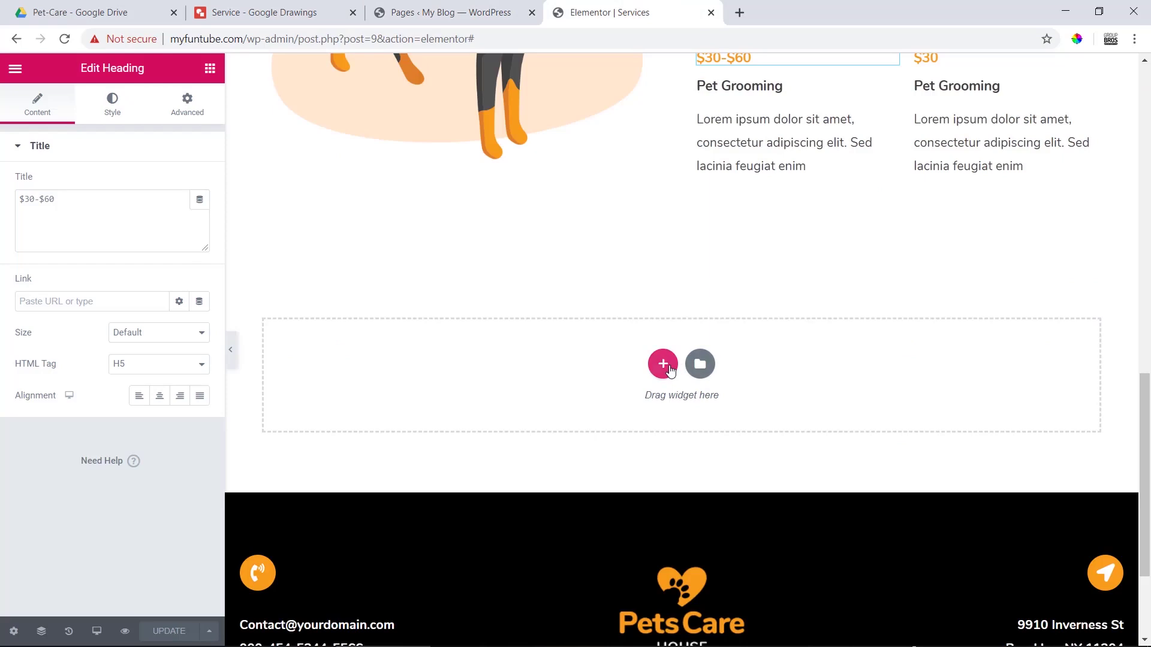
Step: Insert the saved Our Apps Section template with its document settings below the services grid
{"action": "left_click", "coordinate": [699, 367]}
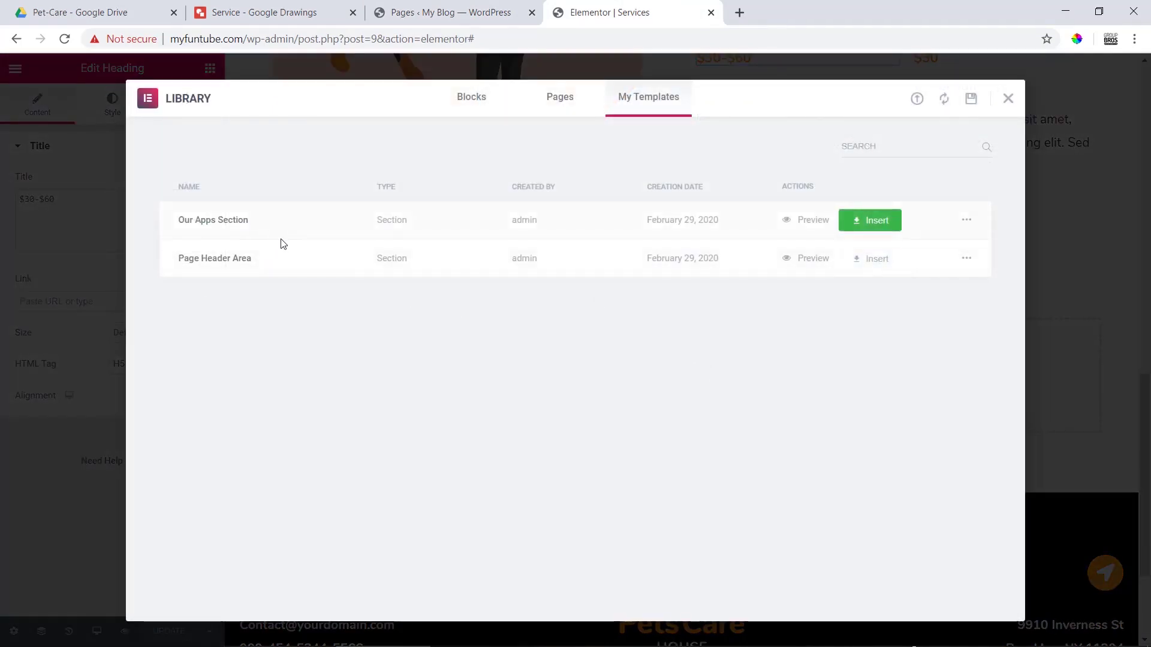
{"action": "left_click", "coordinate": [872, 220]}
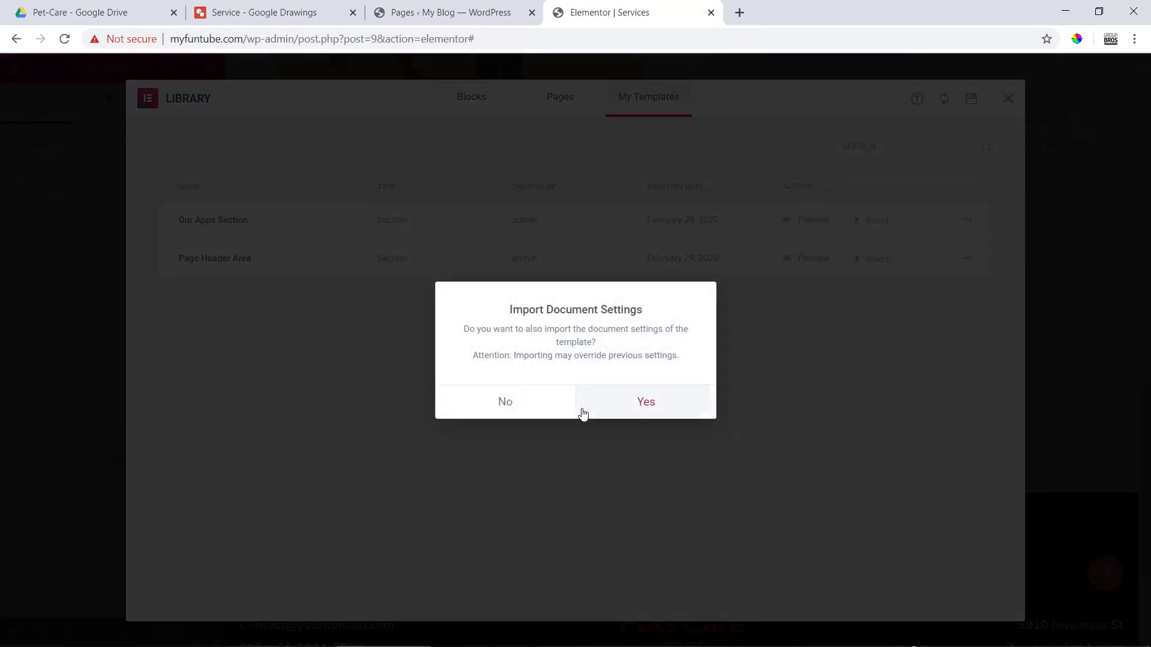
{"action": "left_click", "coordinate": [642, 401]}
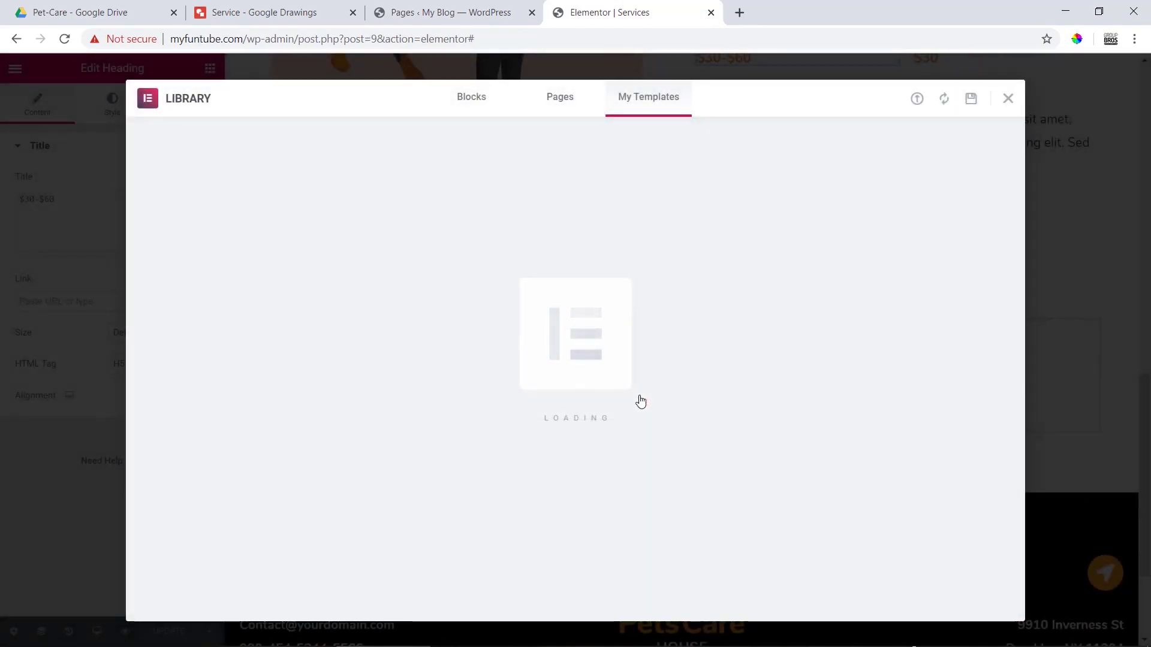
{"action": "scroll", "coordinate": [793, 384], "scroll_direction": "down", "scroll_amount": 2}
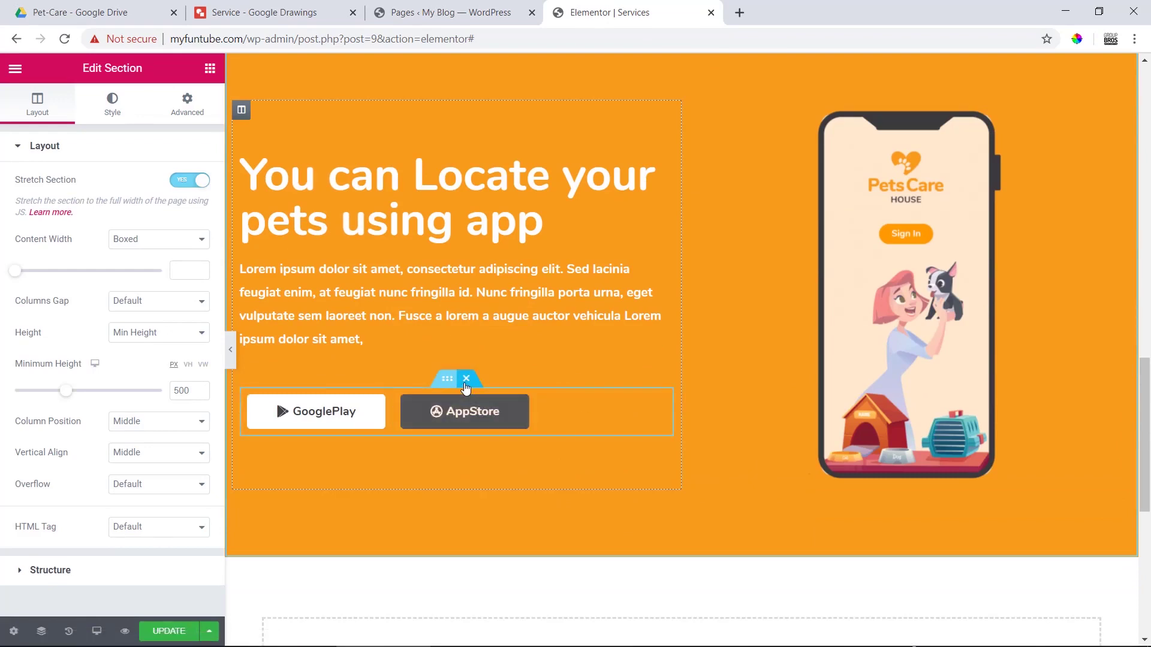
{"action": "left_click", "coordinate": [467, 382]}
Step: Copy the heading wording from the Google Drawings mockup for the orange section
{"action": "left_click", "coordinate": [404, 233]}
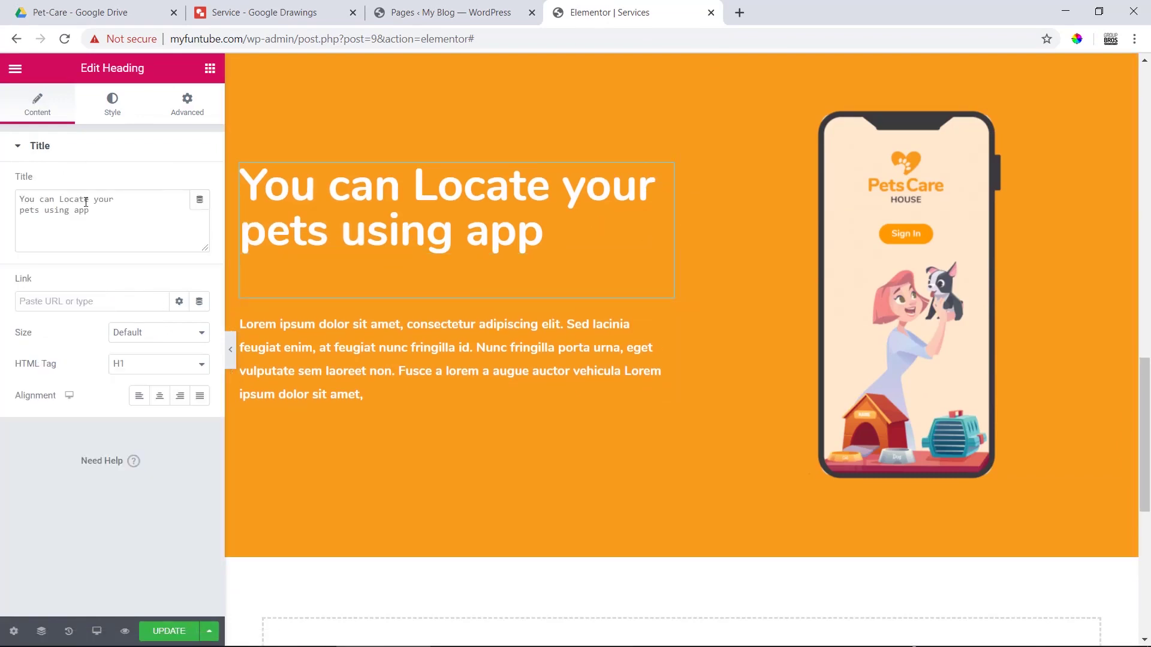
{"action": "left_click", "coordinate": [315, 7]}
{"action": "scroll", "coordinate": [392, 204], "scroll_direction": "up", "scroll_amount": 4}
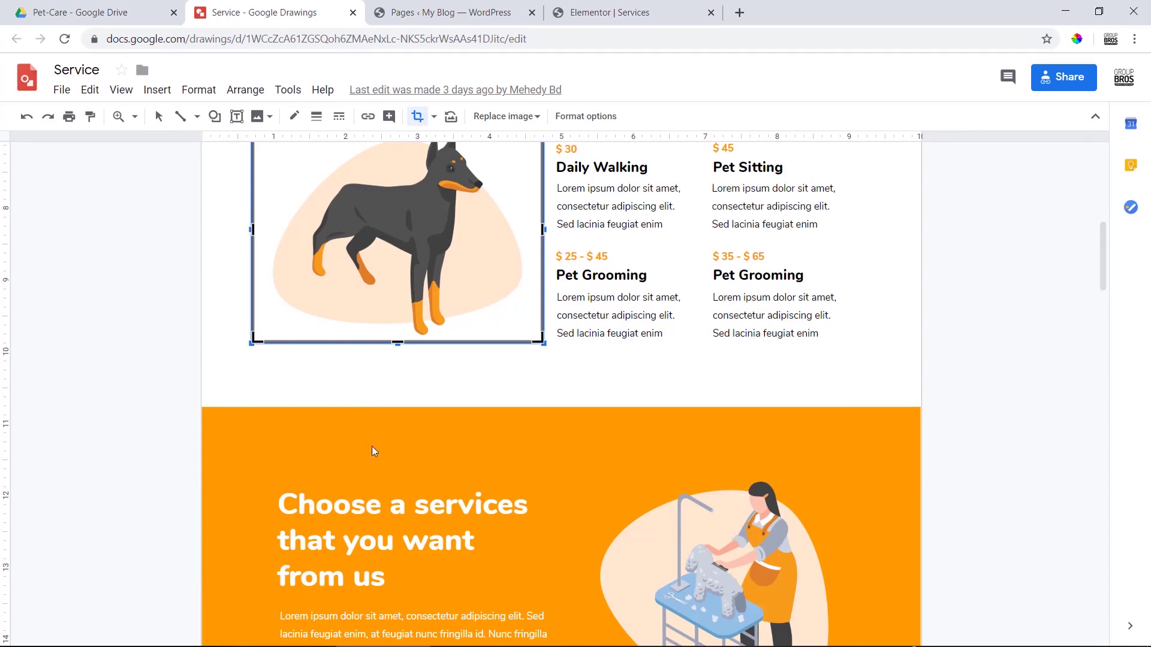
{"action": "double_click", "coordinate": [373, 510]}
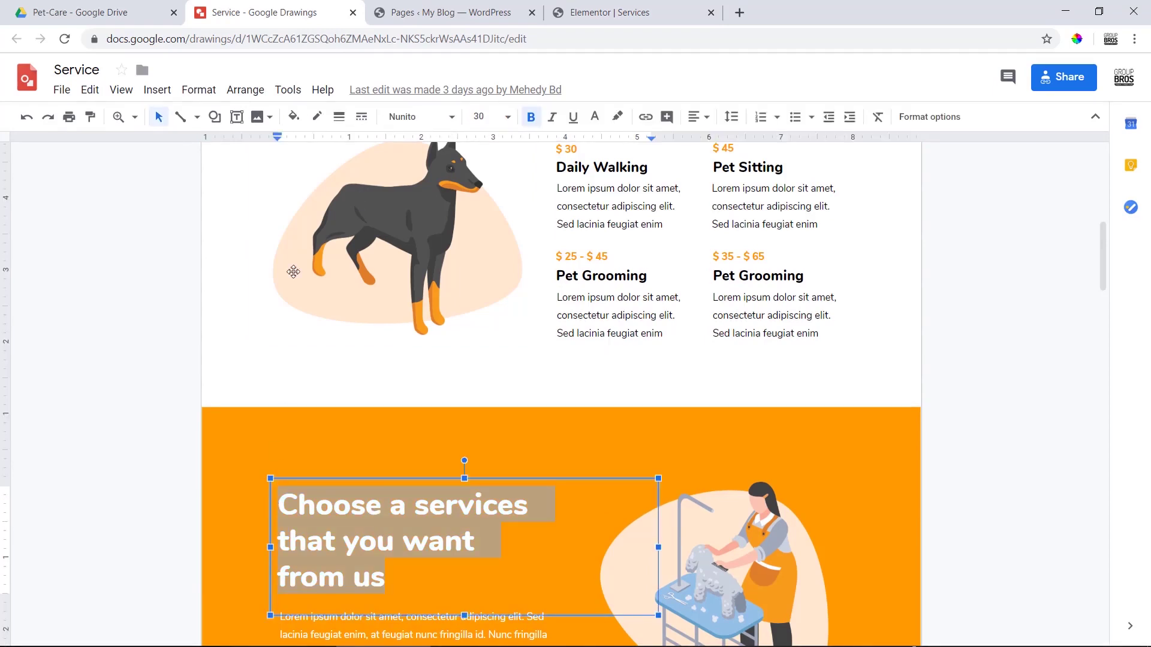
{"action": "left_click", "coordinate": [449, 12]}
{"action": "left_click", "coordinate": [620, 12]}
Step: Replace the section heading with 'Choose a services that you want from us'
{"action": "left_click_drag", "start_coordinate": [95, 210], "coordinate": [0, 211]}
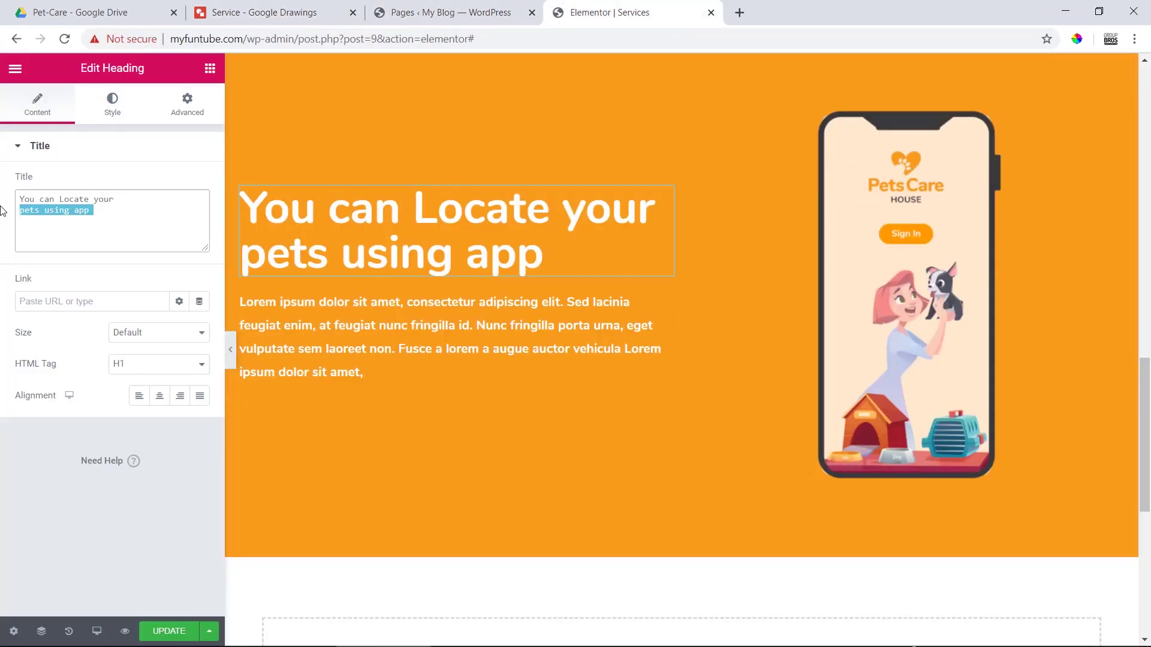
{"action": "key", "text": "ctrl+a"}
{"action": "key", "text": "ctrl+v"}
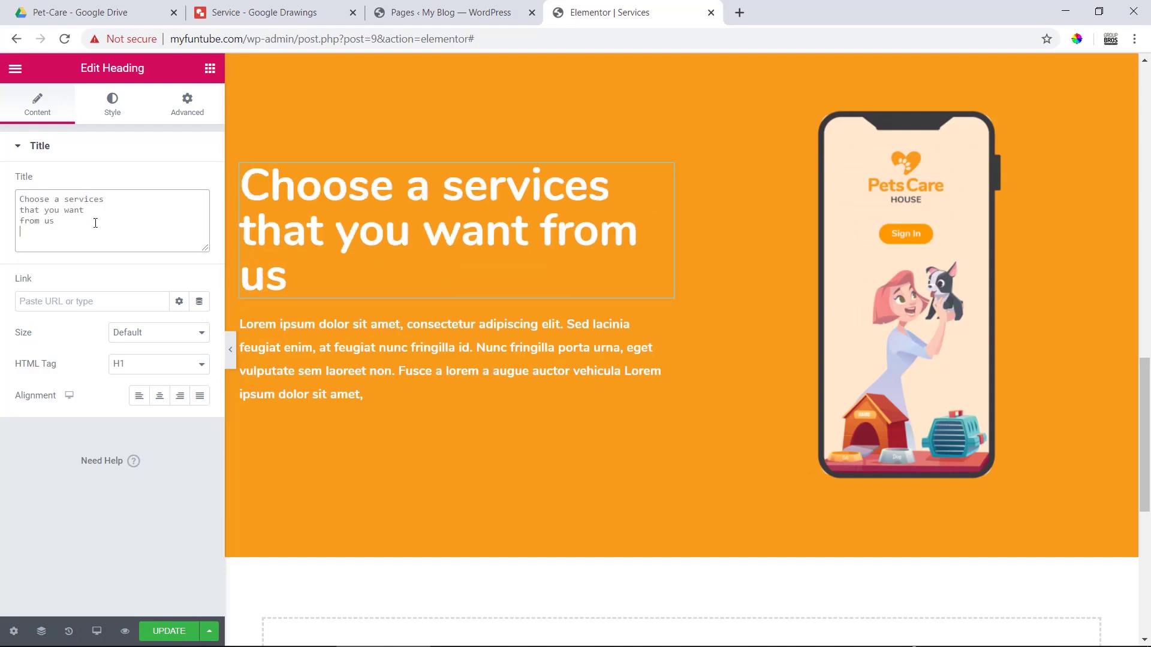
{"action": "mouse_move", "coordinate": [1069, 171]}
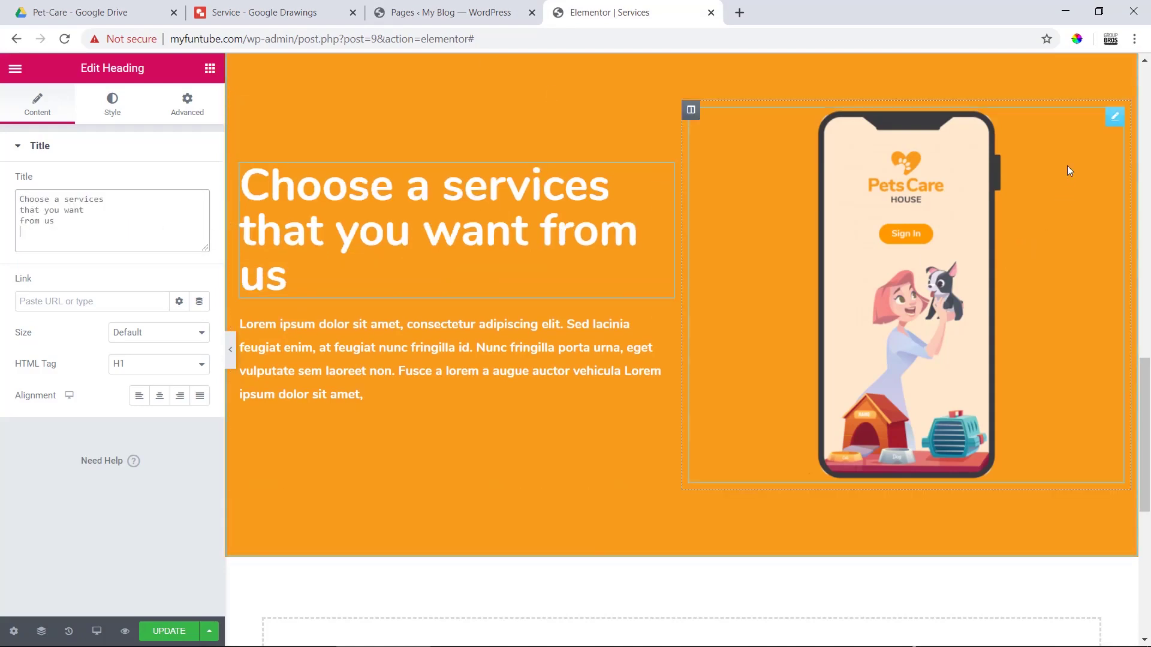
{"action": "left_click", "coordinate": [929, 230]}
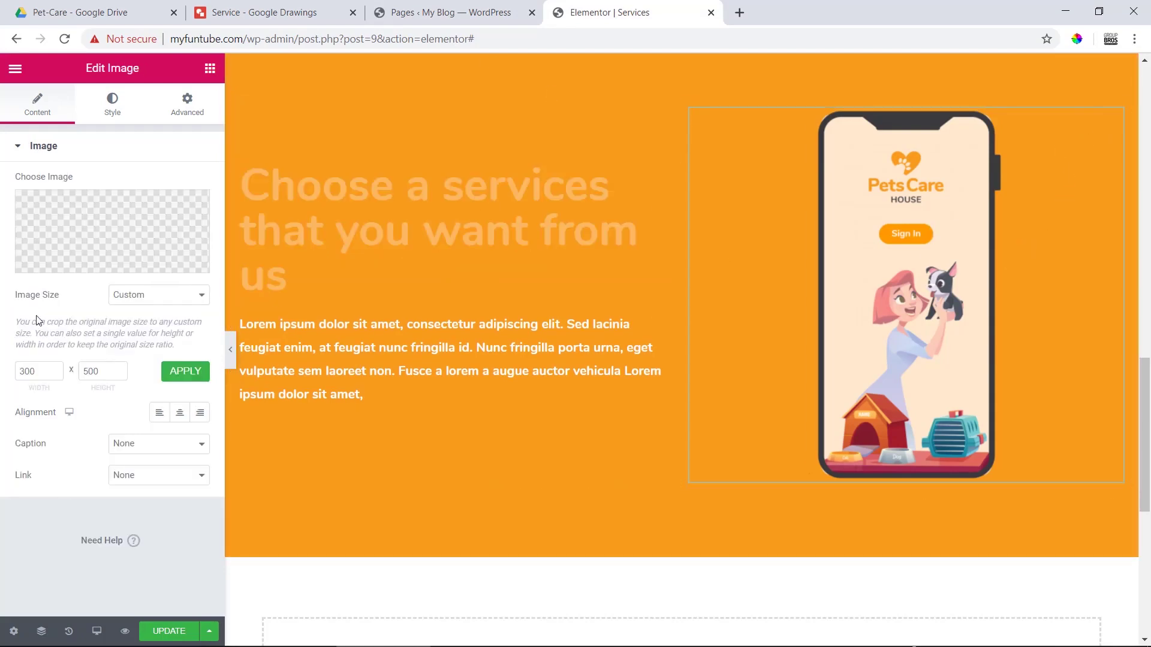
Step: Swap the phone illustration for the dog-grooming image at Medium Large - 768 size
{"action": "left_click", "coordinate": [129, 251]}
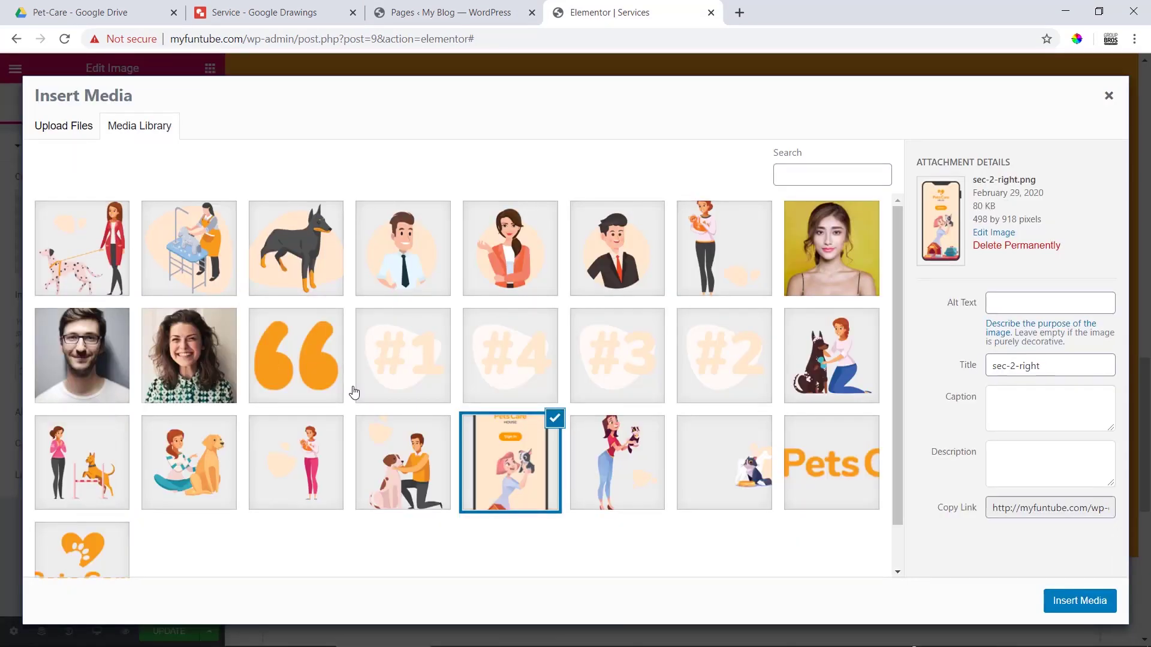
{"action": "left_click", "coordinate": [179, 245]}
{"action": "left_click", "coordinate": [1060, 597]}
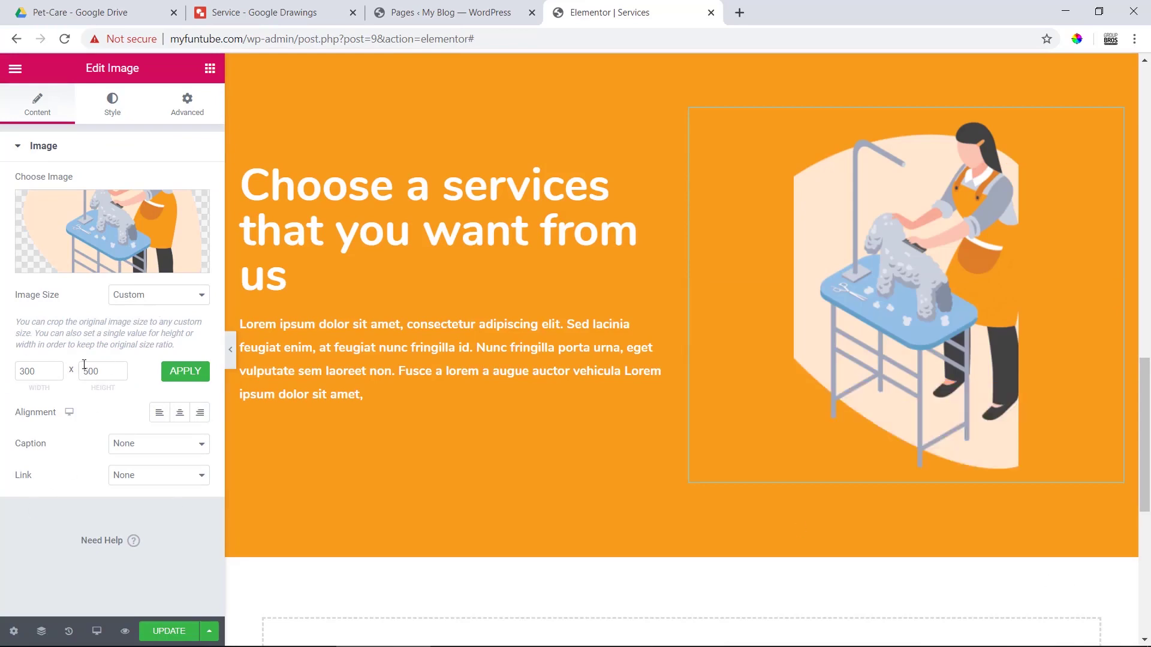
{"action": "left_click", "coordinate": [132, 297]}
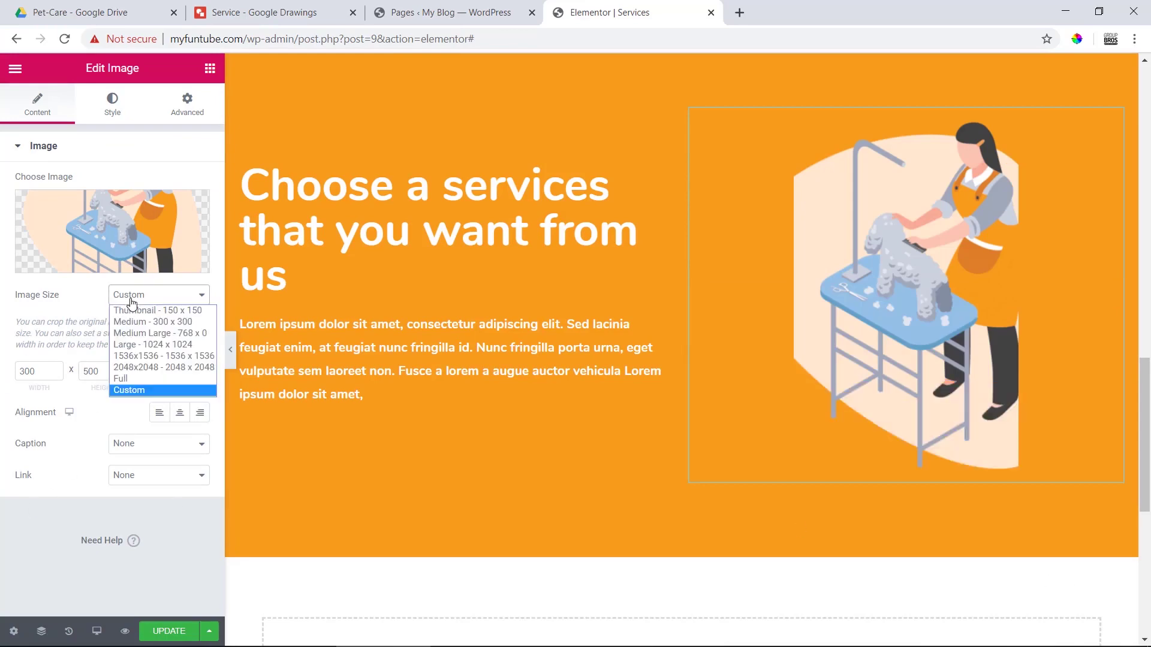
{"action": "left_click", "coordinate": [160, 334]}
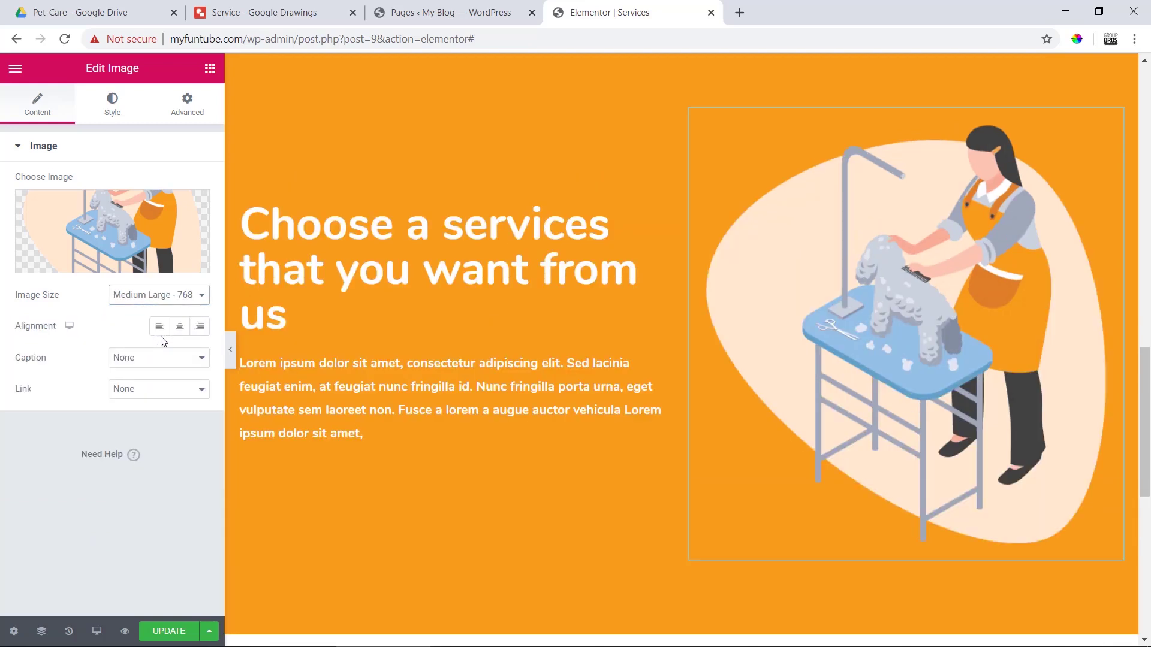
Step: Preview the full Services page, save it with UPDATE, and preview again
{"action": "left_click", "coordinate": [229, 351]}
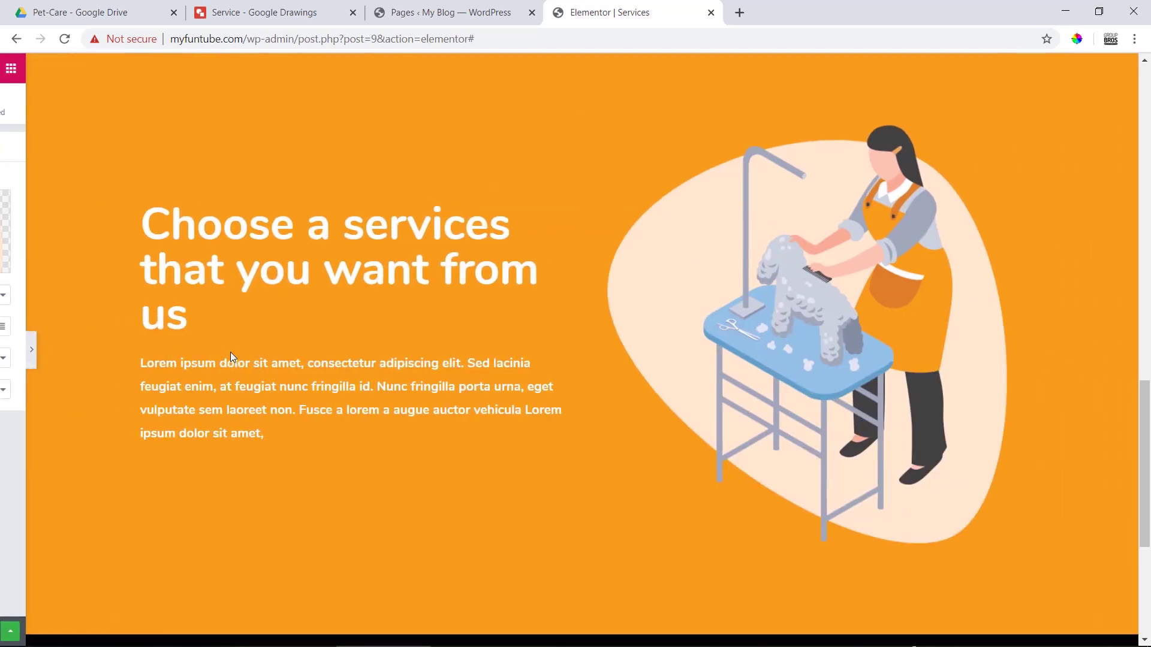
{"action": "scroll", "coordinate": [354, 378], "scroll_direction": "up", "scroll_amount": 3}
{"action": "scroll", "coordinate": [353, 375], "scroll_direction": "up", "scroll_amount": 3}
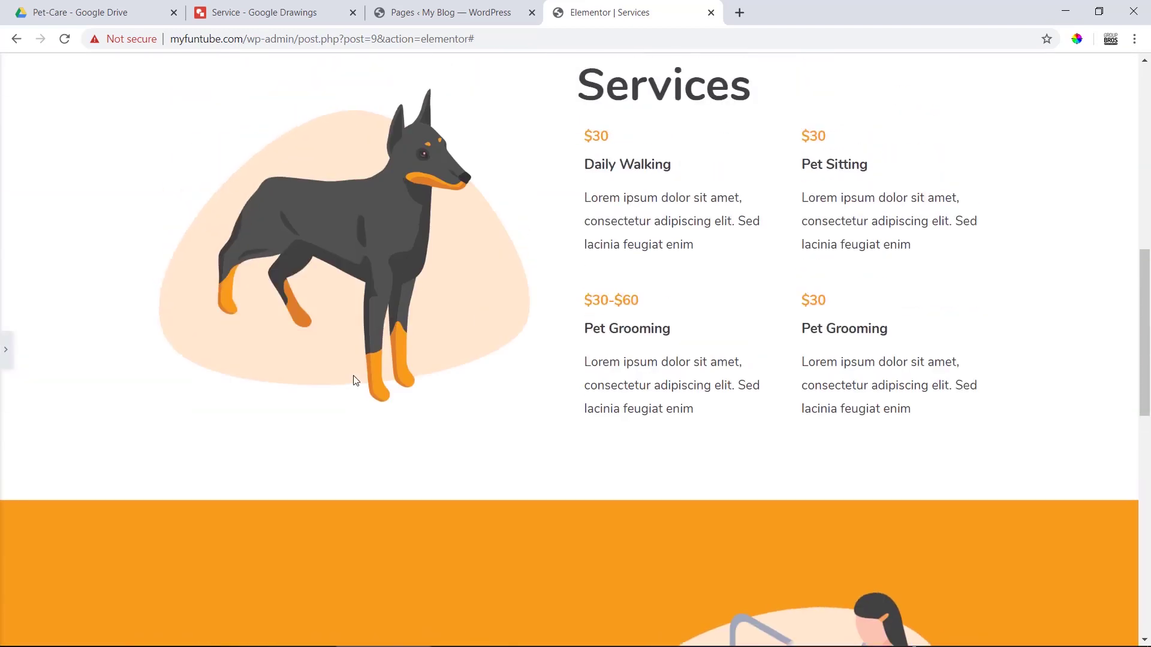
{"action": "scroll", "coordinate": [353, 378], "scroll_direction": "up", "scroll_amount": 5}
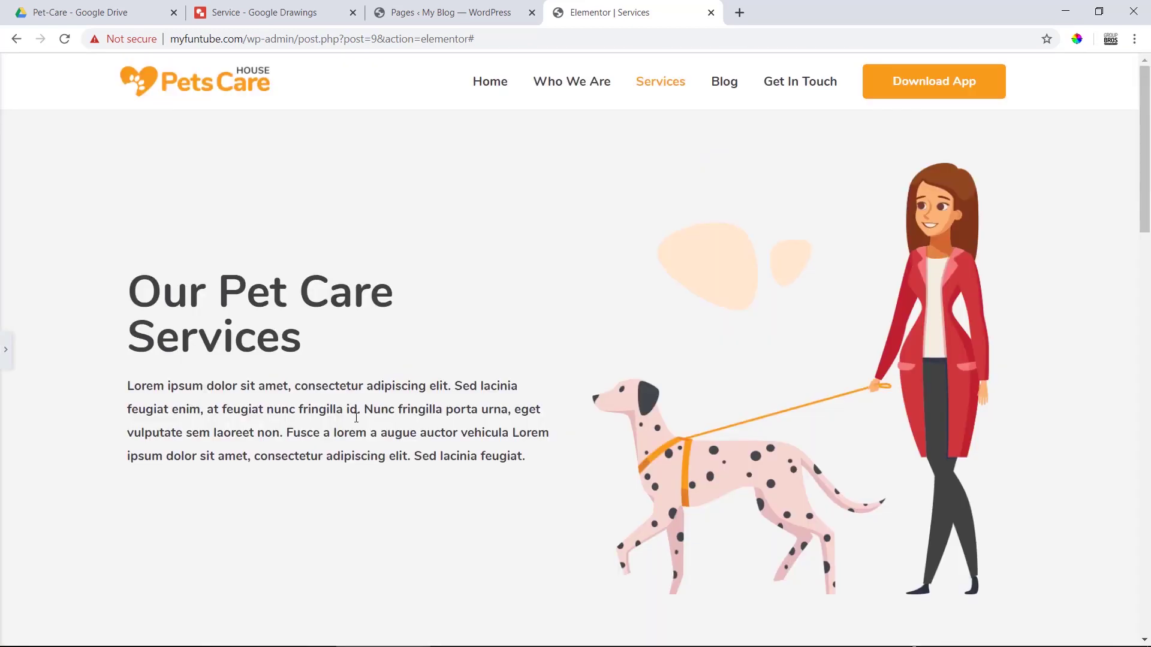
{"action": "scroll", "coordinate": [358, 418], "scroll_direction": "down", "scroll_amount": 5}
{"action": "scroll", "coordinate": [358, 417], "scroll_direction": "up", "scroll_amount": 5}
{"action": "scroll", "coordinate": [353, 420], "scroll_direction": "down", "scroll_amount": 5}
{"action": "scroll", "coordinate": [352, 434], "scroll_direction": "down", "scroll_amount": 10}
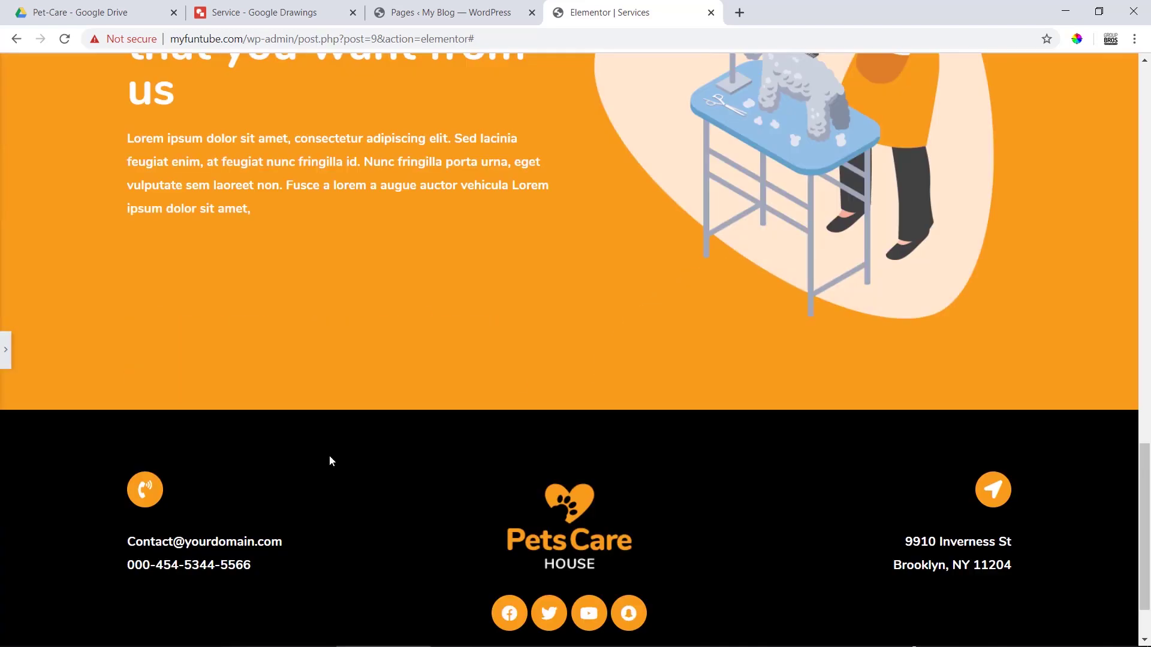
{"action": "scroll", "coordinate": [497, 460], "scroll_direction": "down", "scroll_amount": 1}
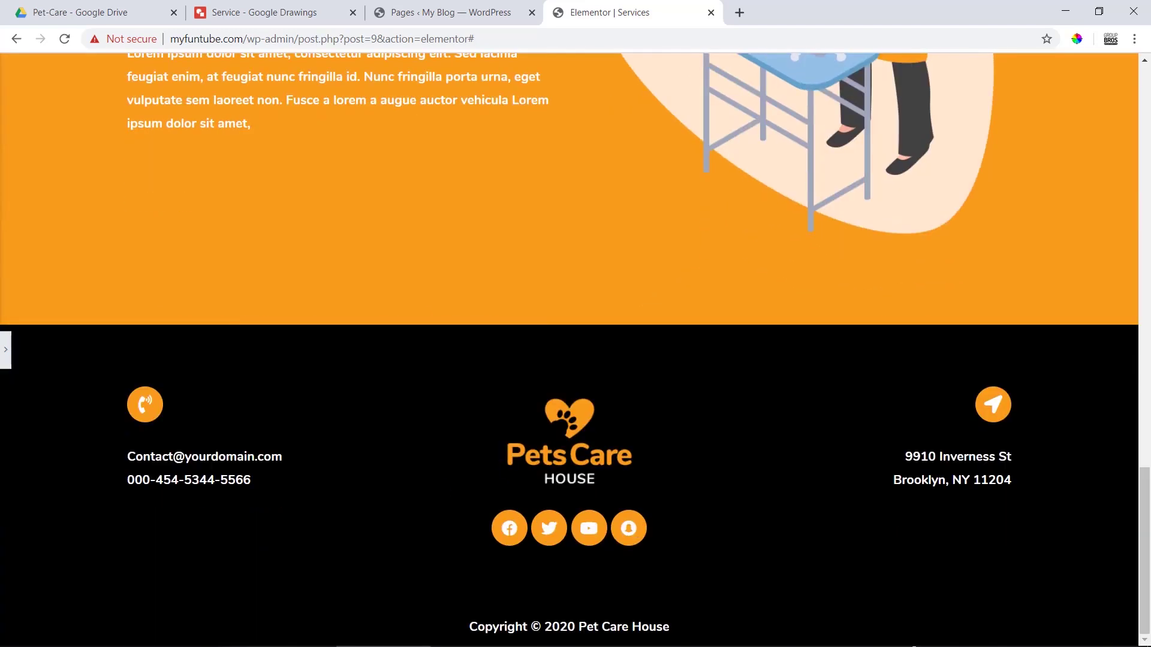
{"action": "left_click", "coordinate": [5, 346]}
{"action": "left_click", "coordinate": [166, 633]}
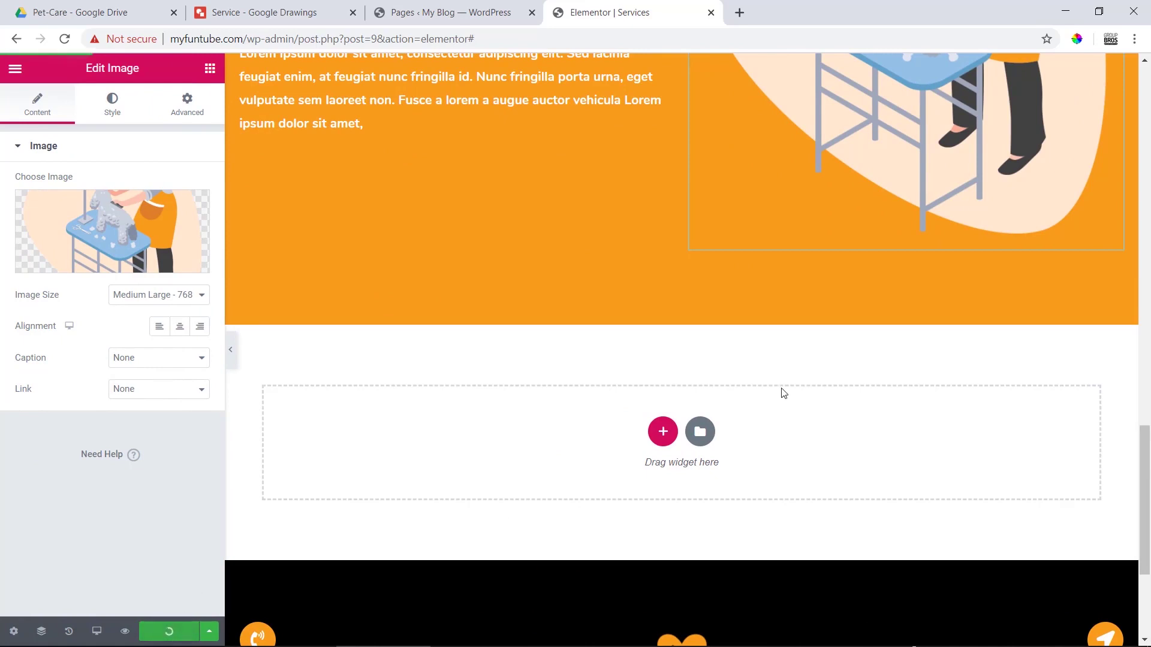
{"action": "scroll", "coordinate": [781, 392], "scroll_direction": "up", "scroll_amount": 5}
{"action": "scroll", "coordinate": [781, 392], "scroll_direction": "up", "scroll_amount": 2}
{"action": "scroll", "coordinate": [781, 392], "scroll_direction": "up", "scroll_amount": 8}
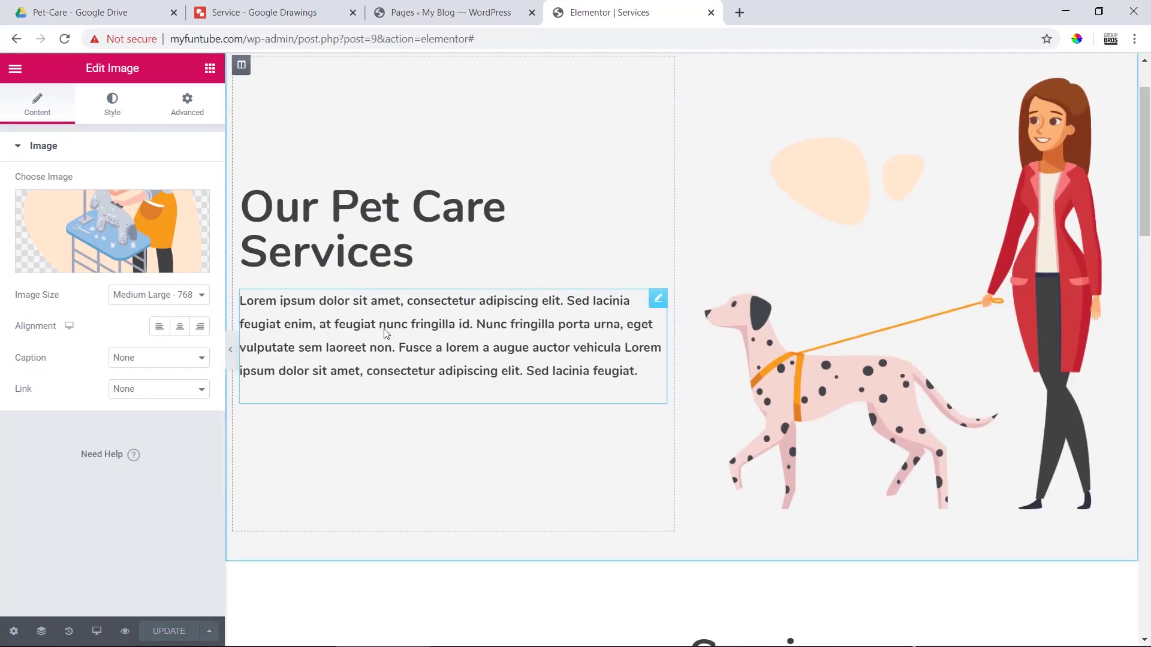
{"action": "left_click", "coordinate": [231, 349]}
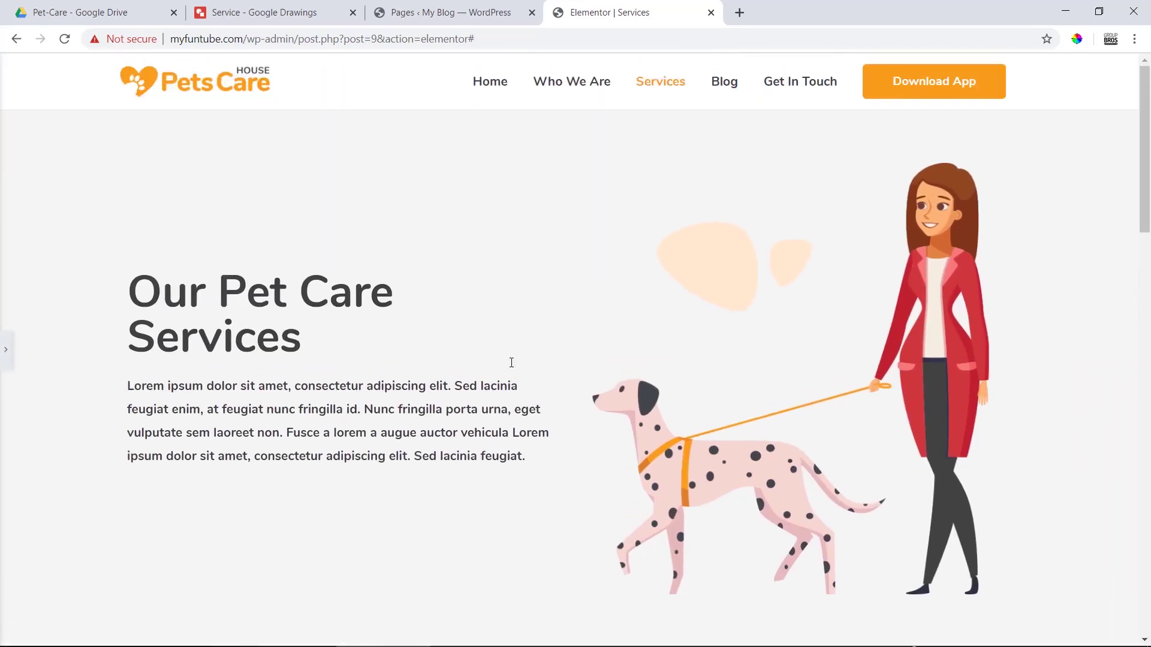
{"action": "scroll", "coordinate": [518, 360], "scroll_direction": "down", "scroll_amount": 9}
{"action": "scroll", "coordinate": [519, 364], "scroll_direction": "up", "scroll_amount": 2}
{"action": "scroll", "coordinate": [518, 366], "scroll_direction": "up", "scroll_amount": 7}
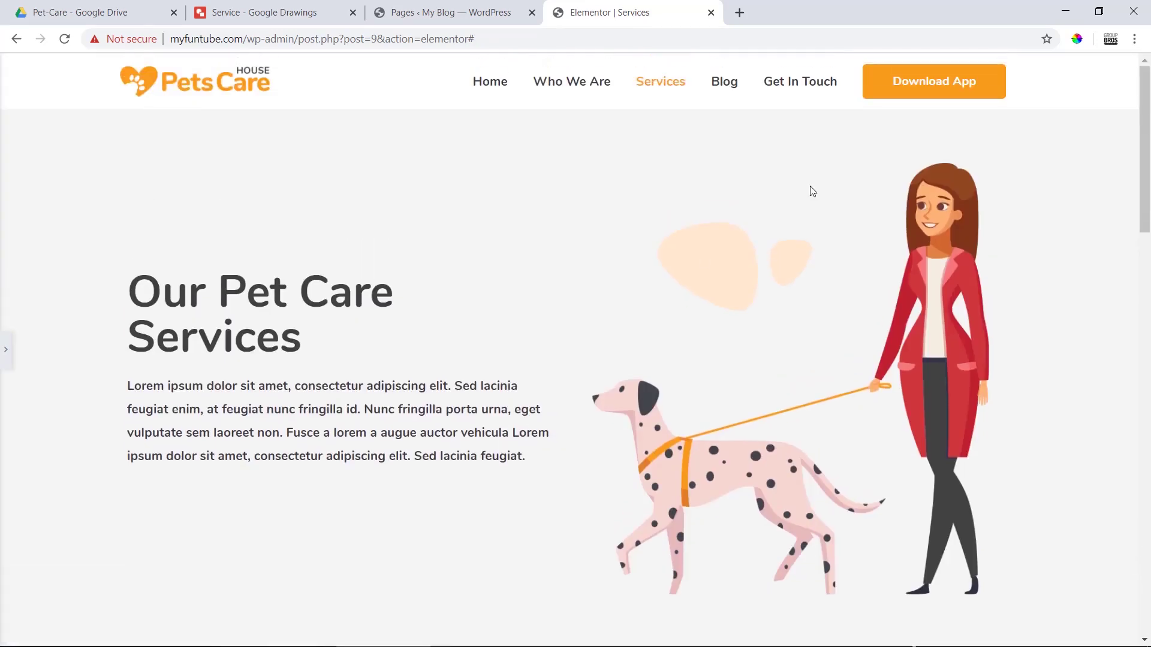